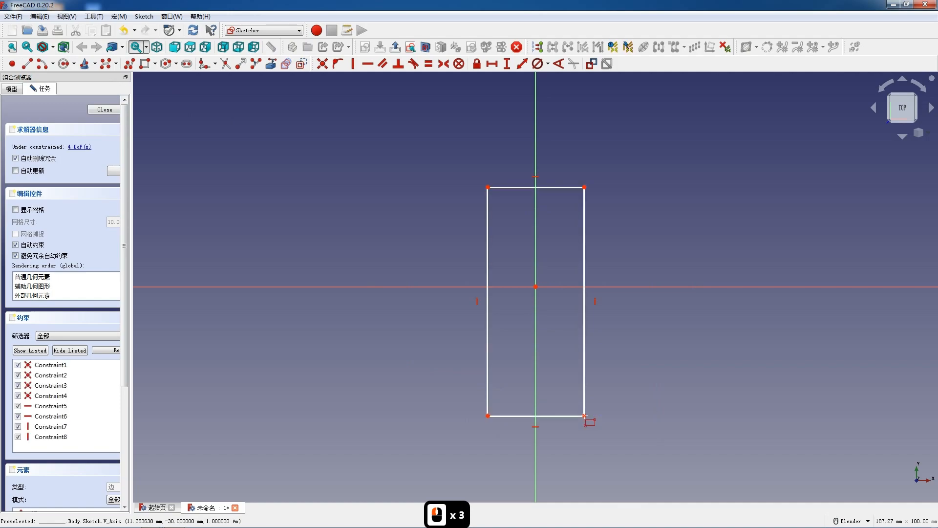
Constrain the rectangle's upper-left and lower-right corners to be symmetric about the sketch origin
left_click(584, 416)
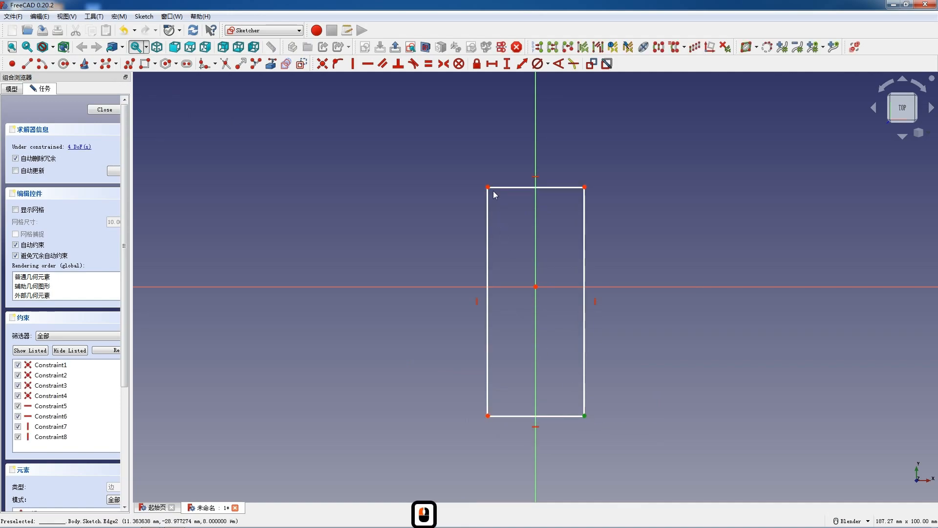
left_click(535, 286)
key("s")
key("s")
Dimension the rectangle 90 mm wide and 276 mm high, and close the sketch
left_click(541, 397)
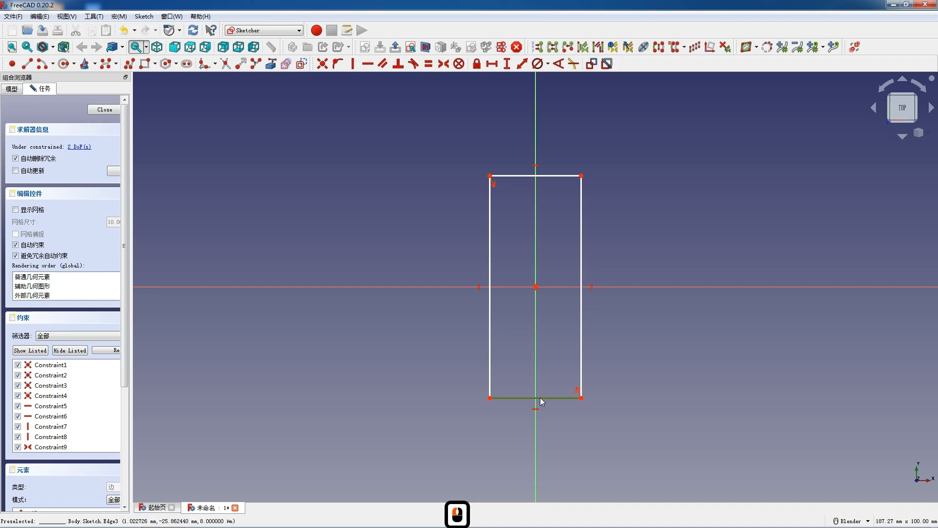
key("l")
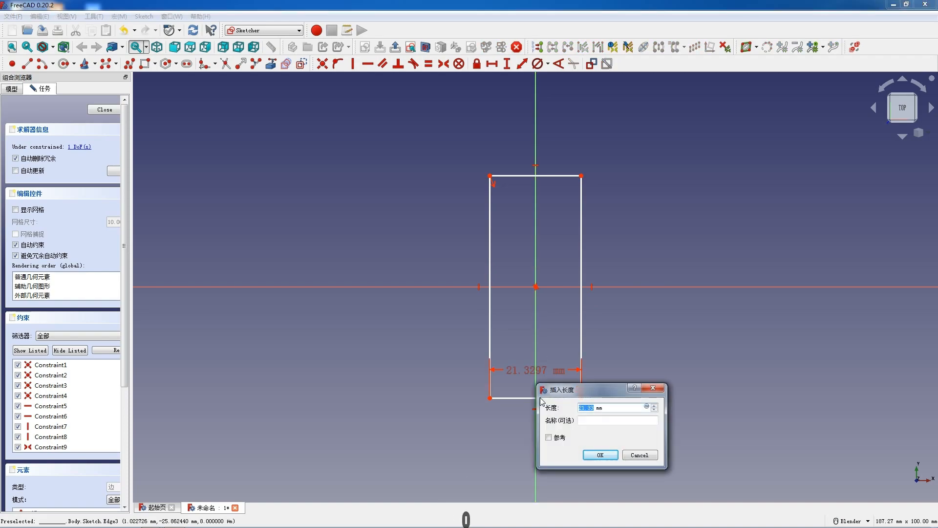
key("Return")
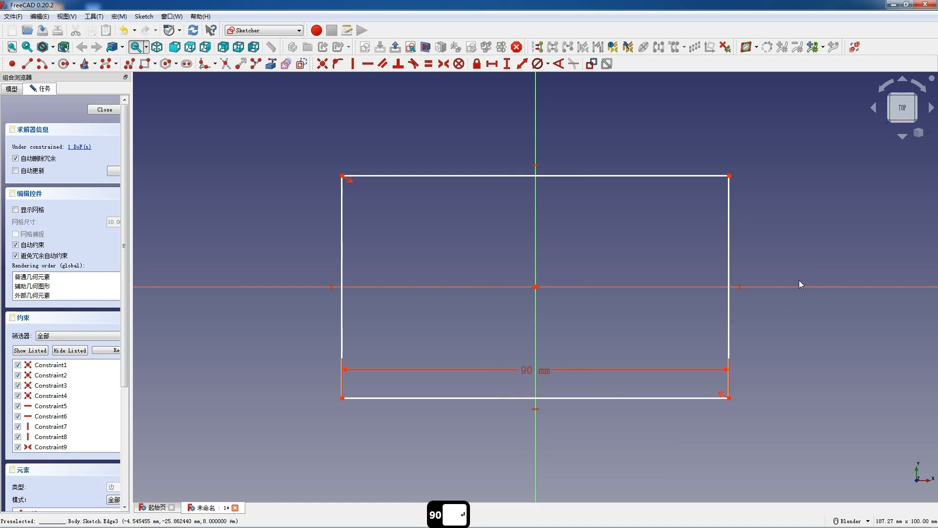
left_click(728, 325)
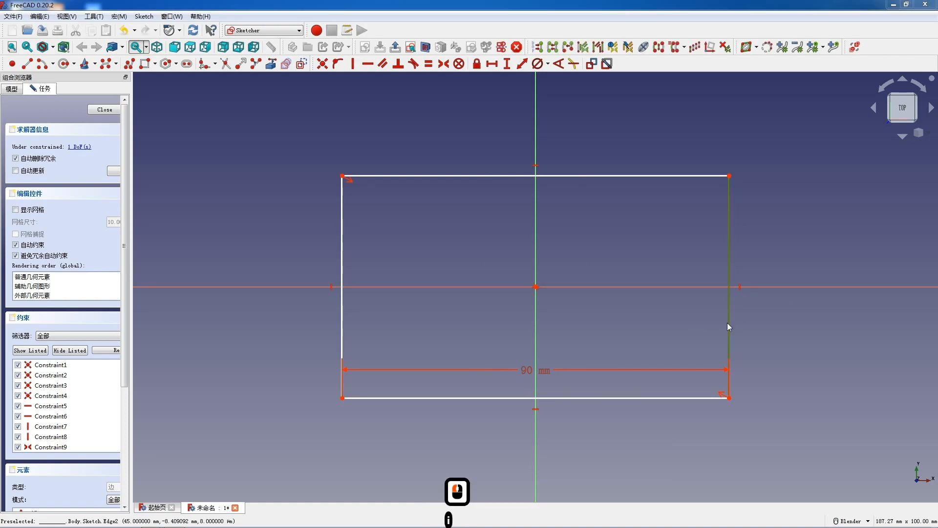
key("i")
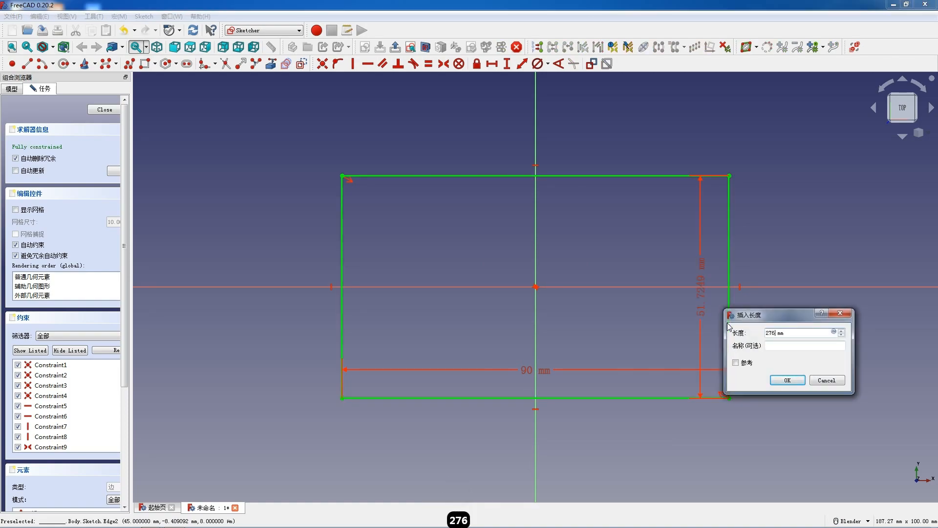
type("276")
key("Return")
left_click(105, 110)
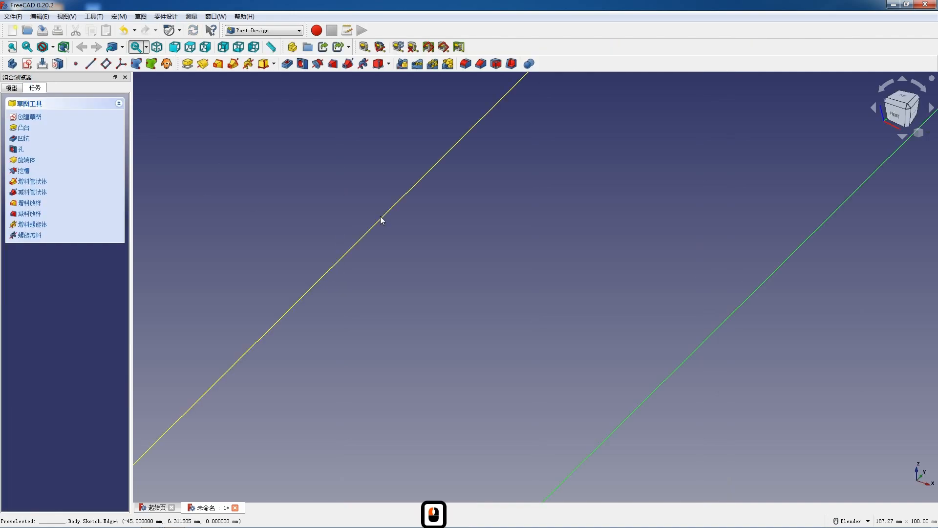
Pad the rectangle sketch 22 mm into a base plate
scroll(380, 218, "down", 6)
scroll(406, 136, "up", 2)
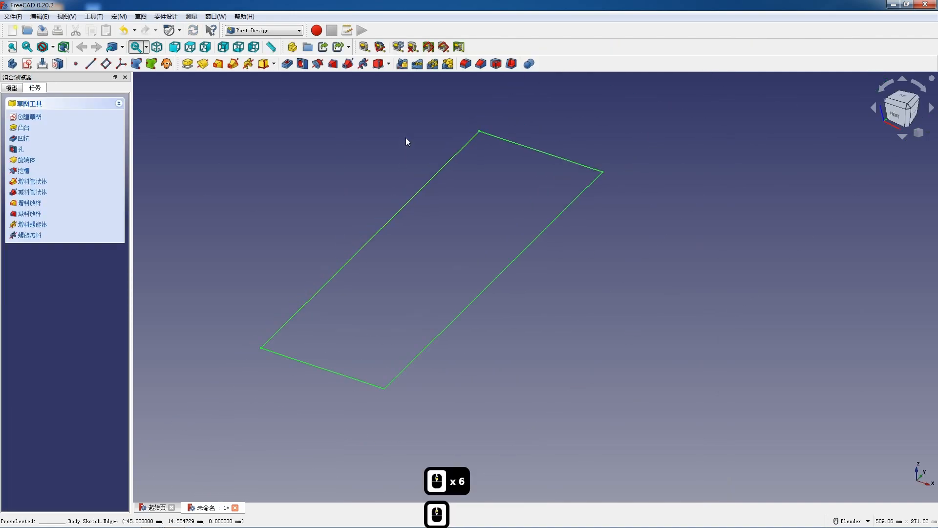
left_click(187, 66)
type("22")
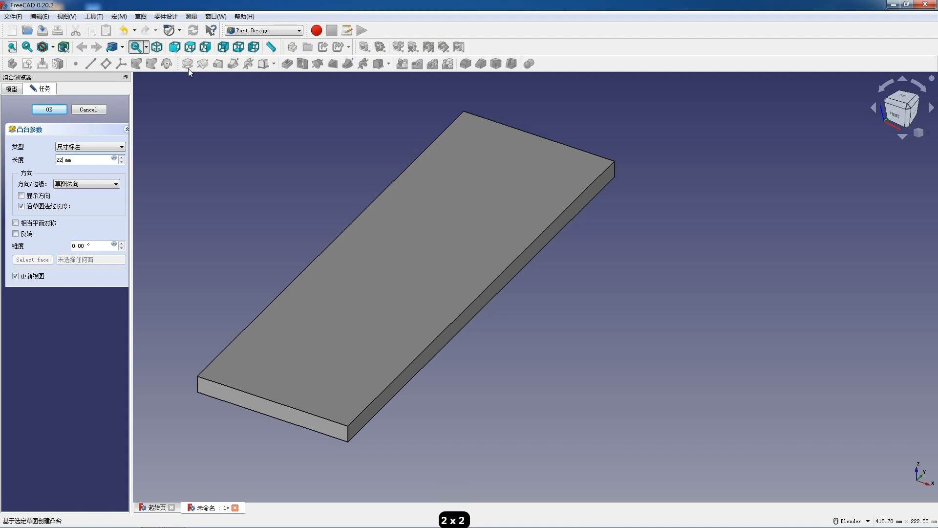
key("Return")
On the plate's long side face, sketch a semicircular arc about 126 mm in diameter, centred on the origin with both ends on the horizontal axis
left_click(467, 296)
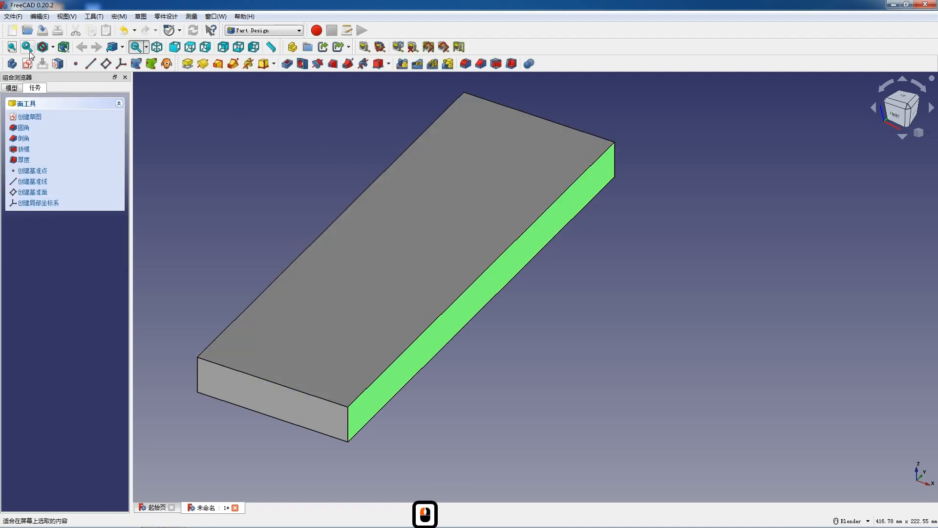
left_click(27, 64)
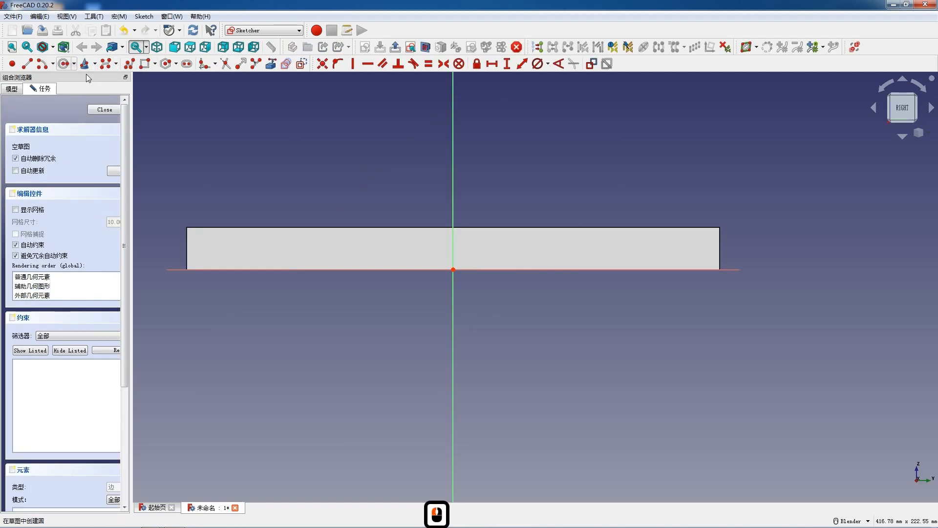
left_click(453, 269)
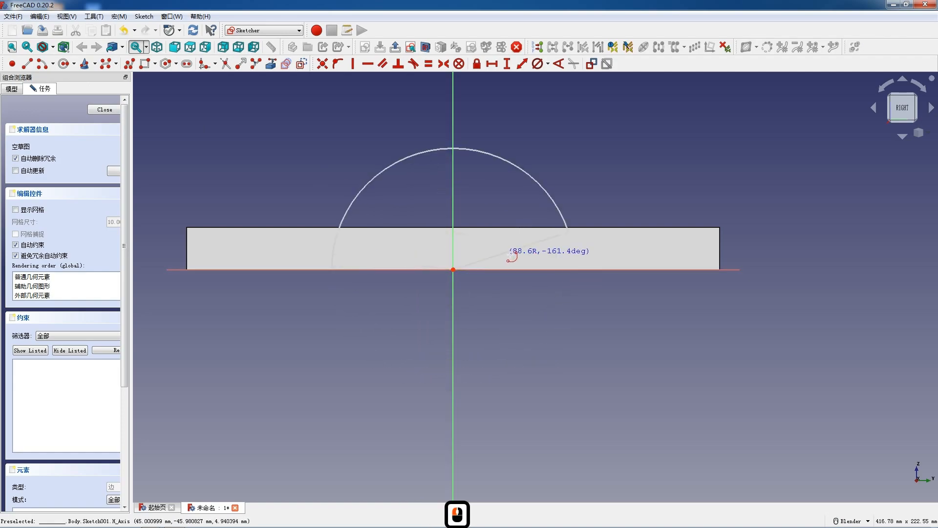
left_click(546, 270)
key("Escape")
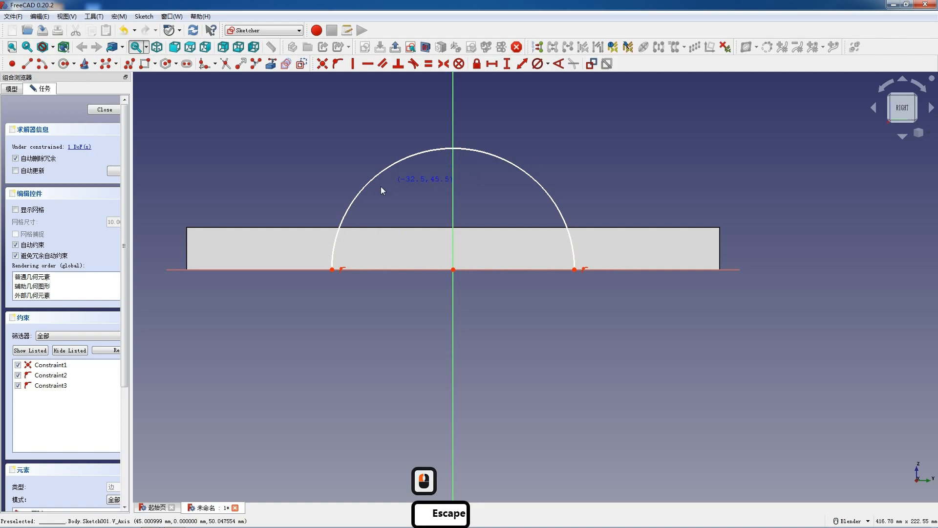
Close the semicircle with a straight line between the arc's two endpoints
left_click(27, 64)
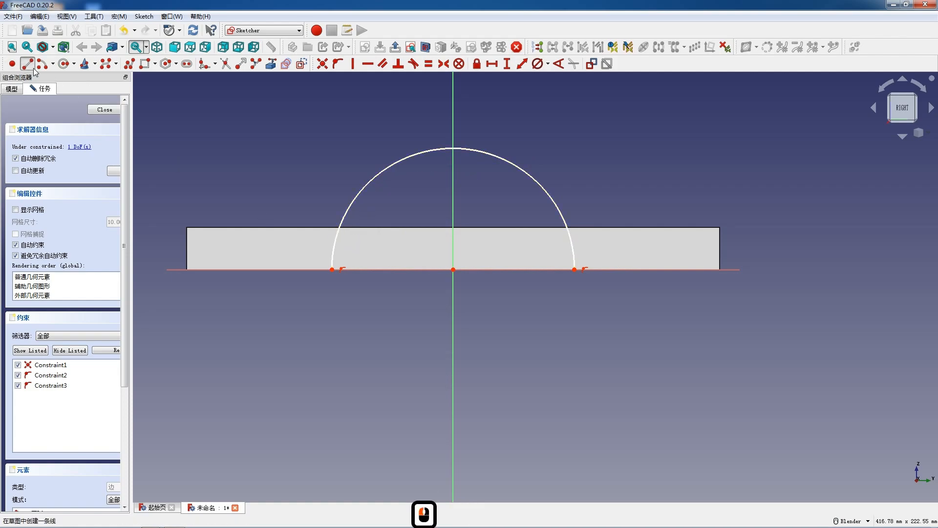
left_click(332, 269)
left_click(575, 269)
key("Escape")
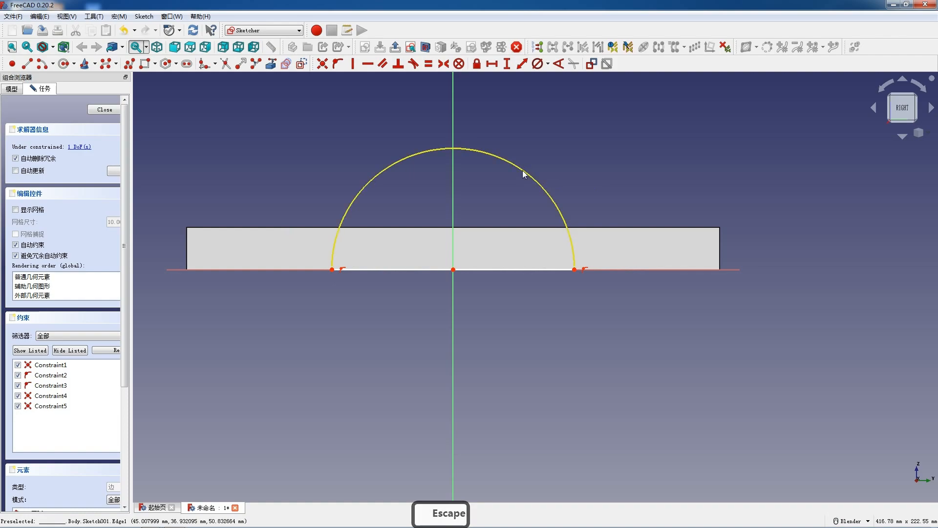
Set the arc's diameter to 186 mm and close the sketch
left_click(523, 171)
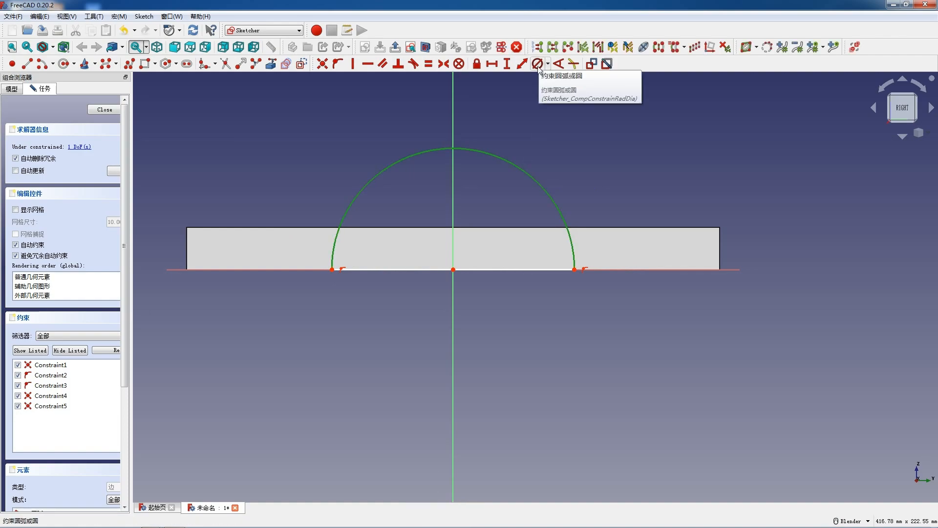
left_click(537, 64)
type("18")
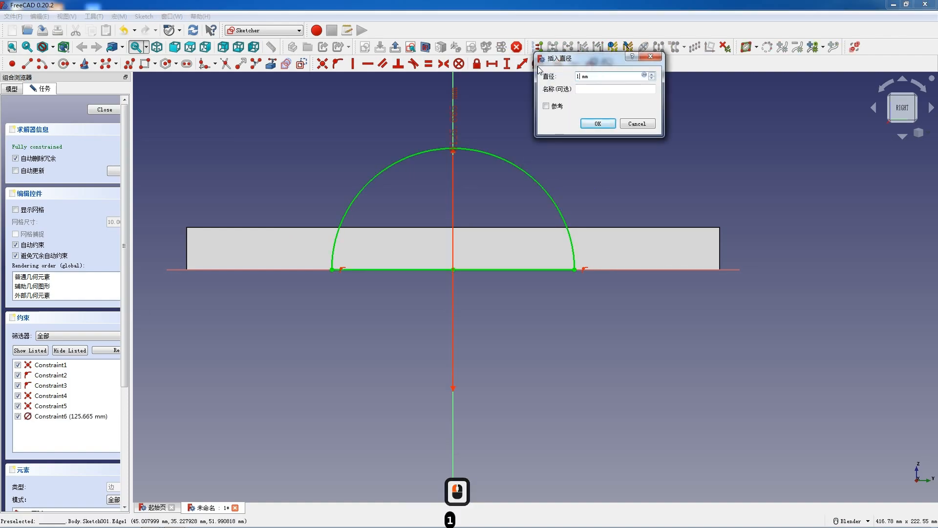
type("6")
key("Return")
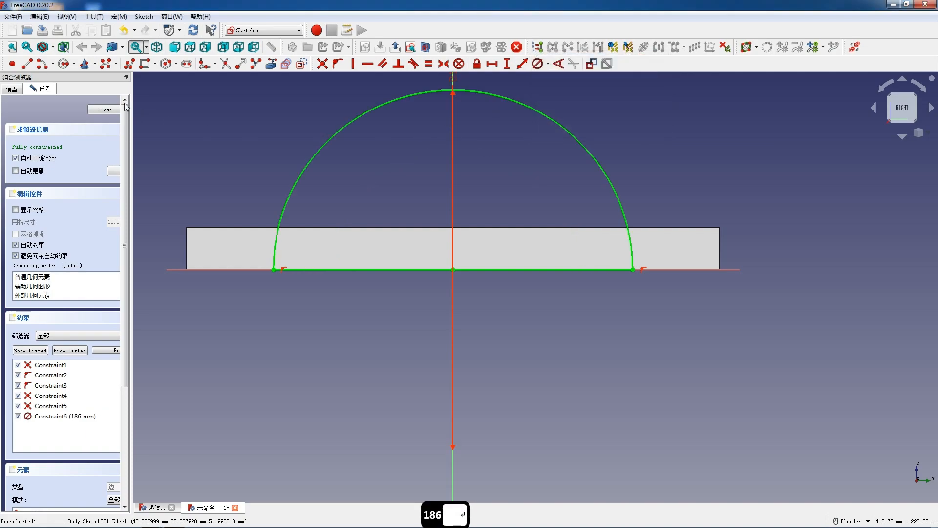
left_click(102, 110)
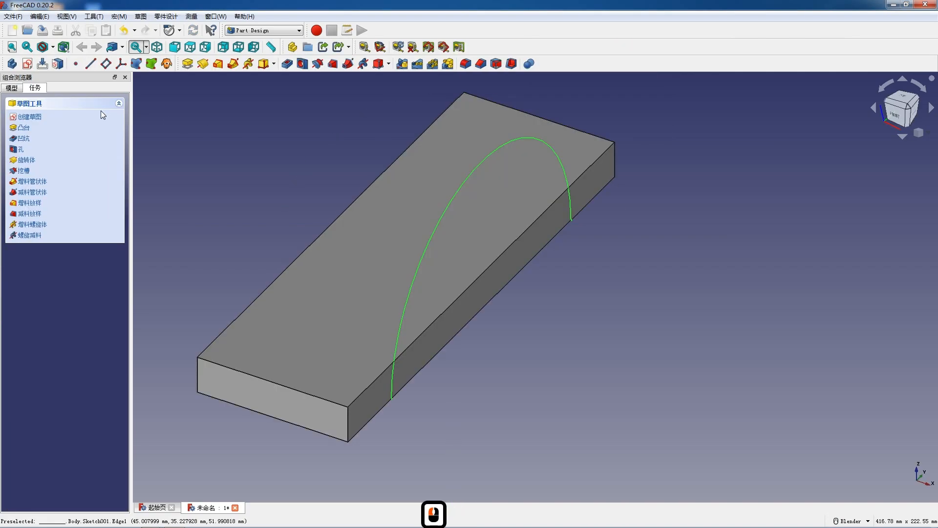
Pad the semicircle 90 mm in the reversed direction, across the base plate's width
left_click(188, 64)
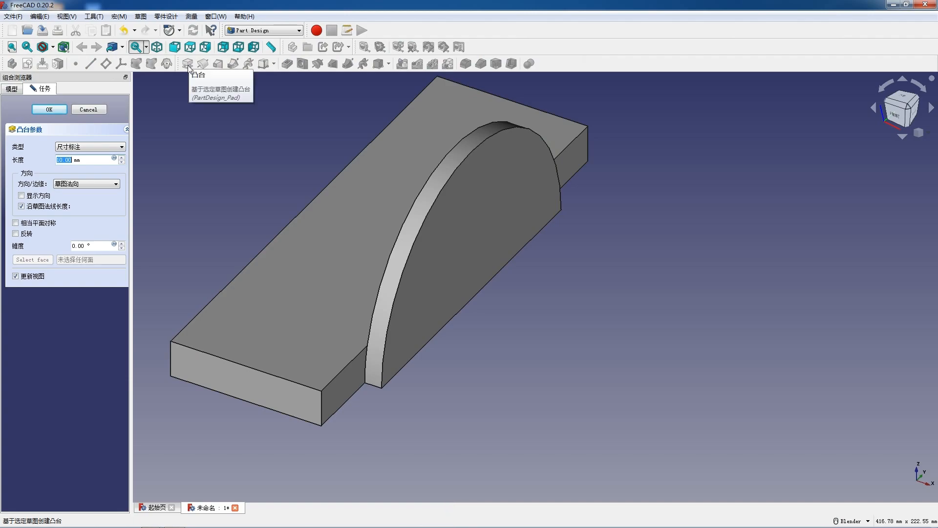
type("90")
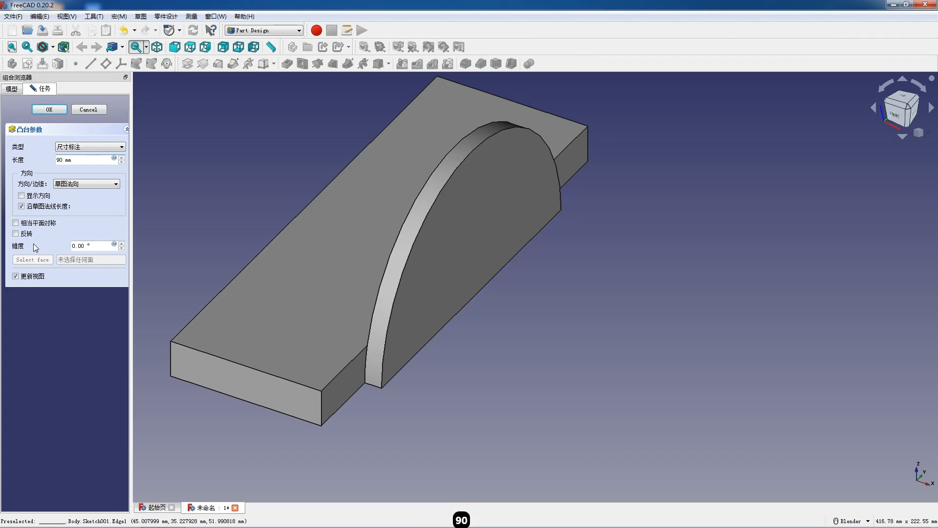
left_click(22, 233)
left_click(50, 109)
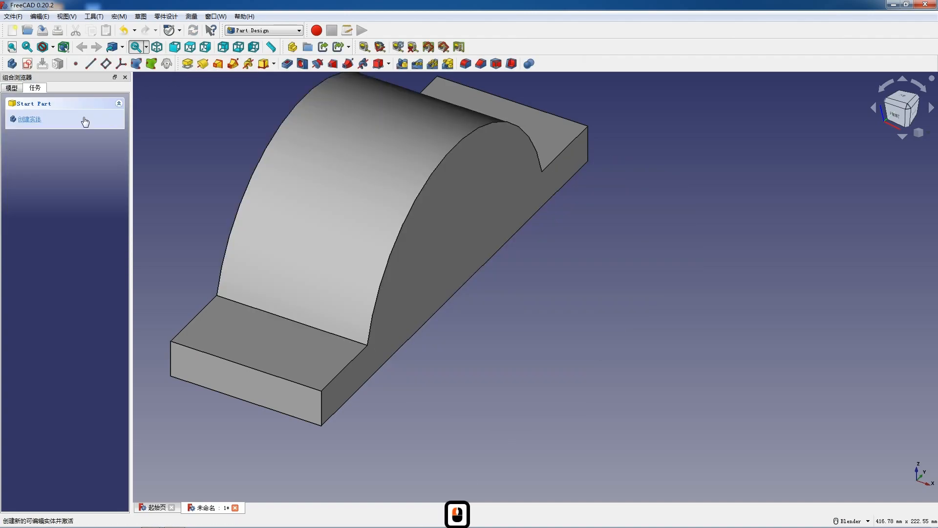
On the arched side face, sketch a semicircular arc about 147 mm in diameter, centred on the origin with its ends on the horizontal axis
left_click(450, 214)
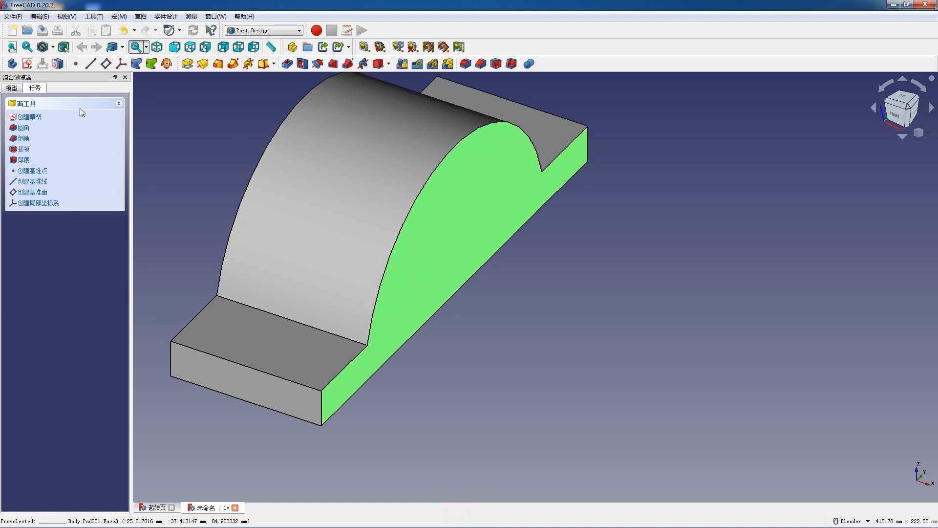
left_click(28, 70)
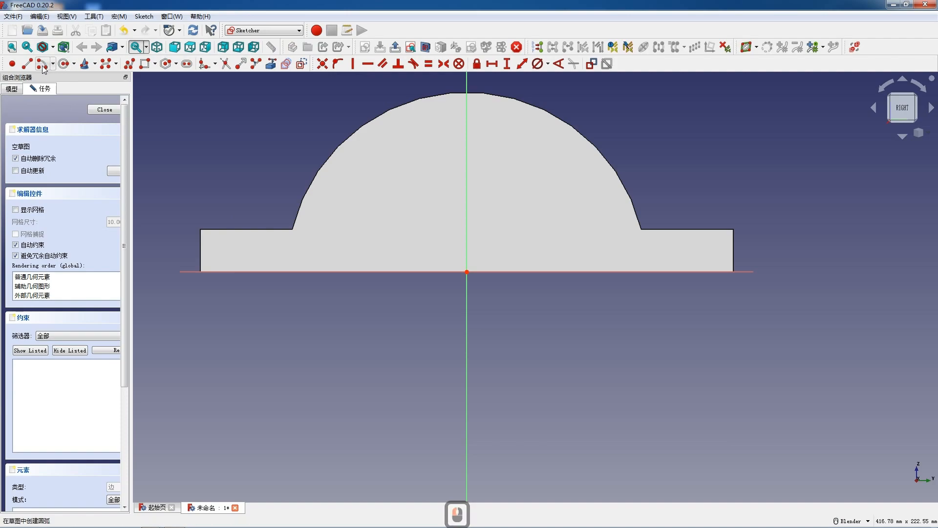
left_click(42, 64)
left_click(468, 271)
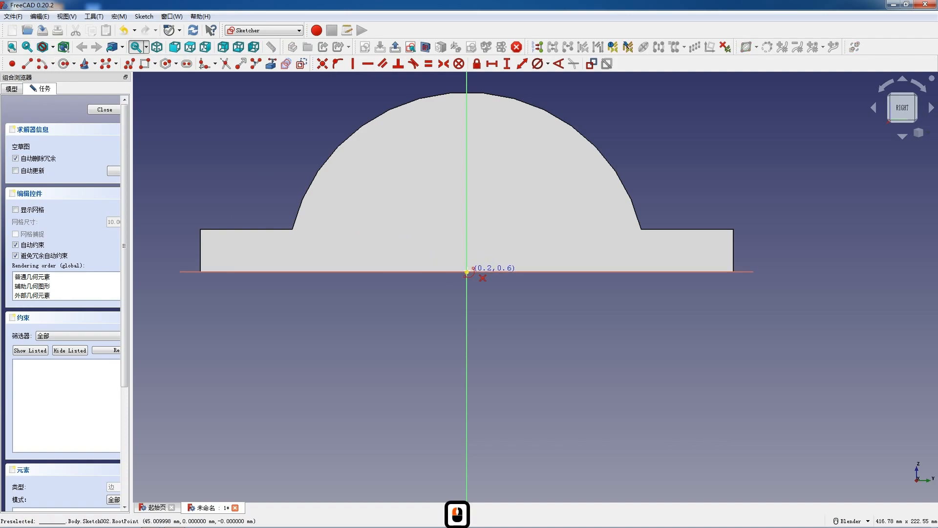
left_click(325, 272)
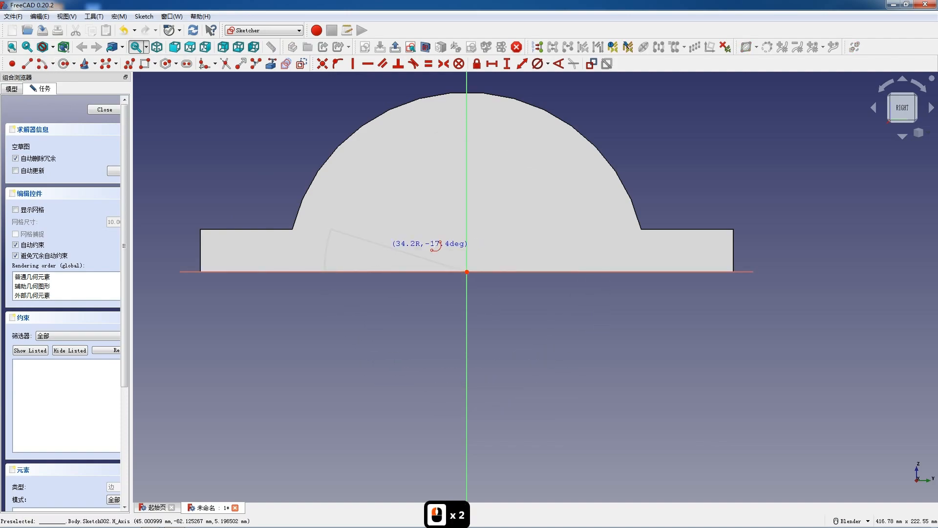
left_click(538, 272)
Join the inner arc's two endpoints with a straight line to close the profile
left_click(27, 63)
left_click(325, 272)
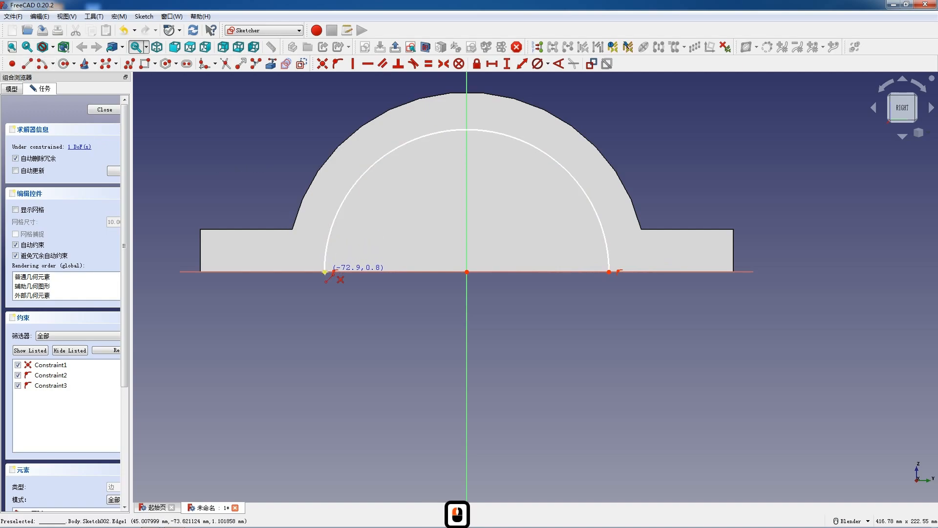
left_click(609, 271)
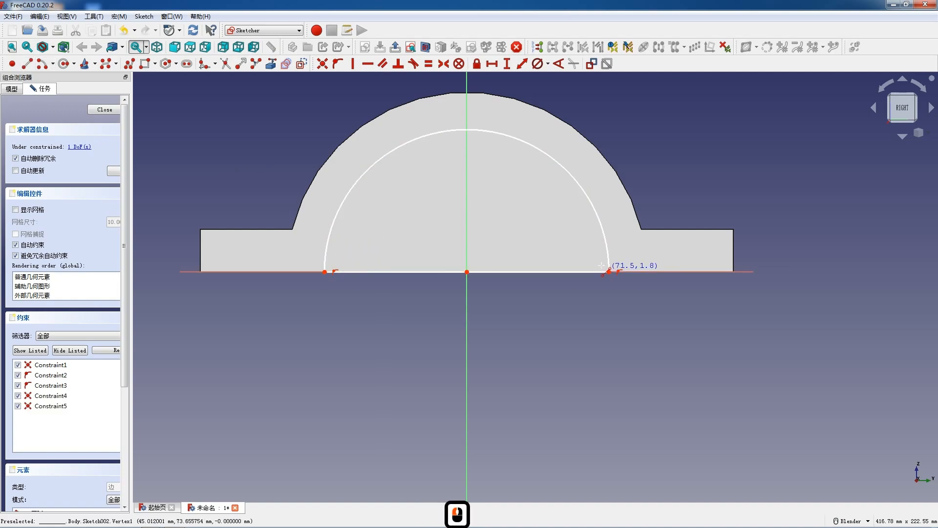
key("Escape")
Set the inner arc's diameter to 140 mm and close the sketch
left_click(440, 136)
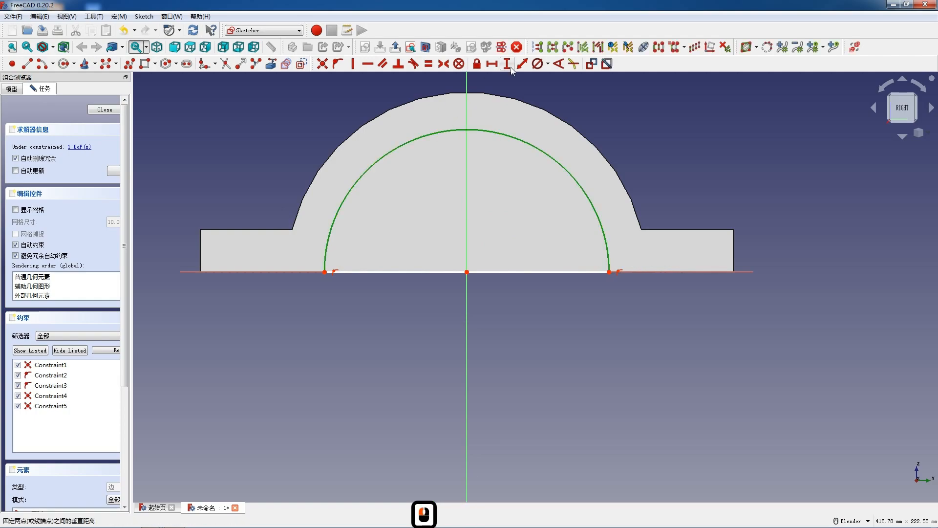
left_click(537, 63)
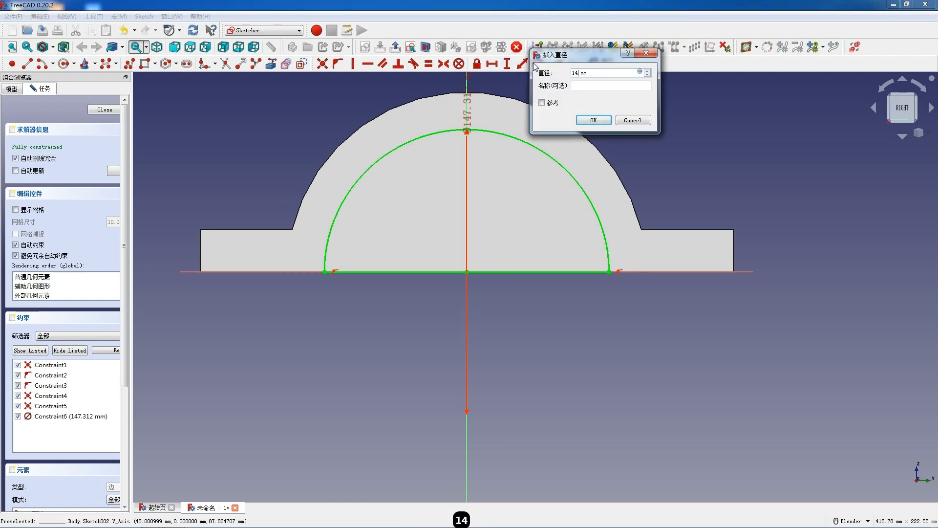
type("140")
key("Return")
left_click(105, 110)
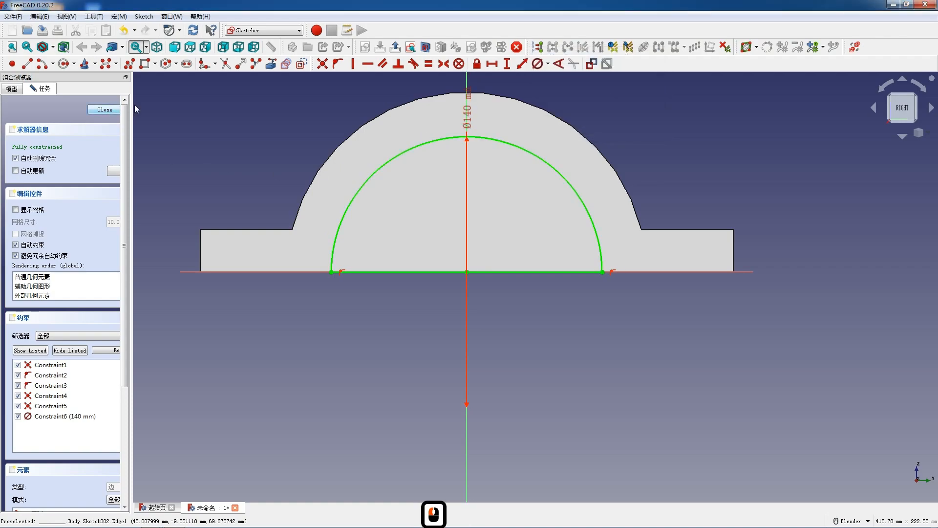
Pocket the inner semicircle through the full width of the body
left_click(287, 63)
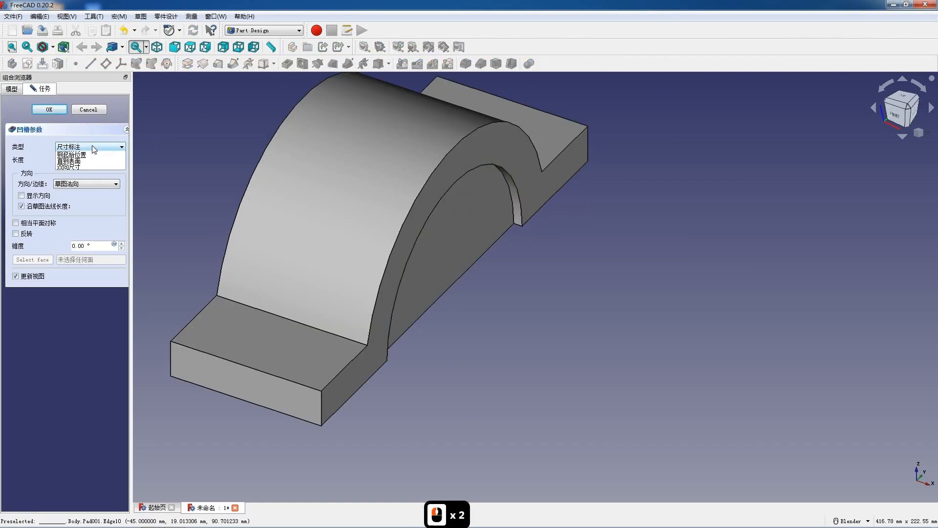
left_click(87, 156)
left_click(54, 109)
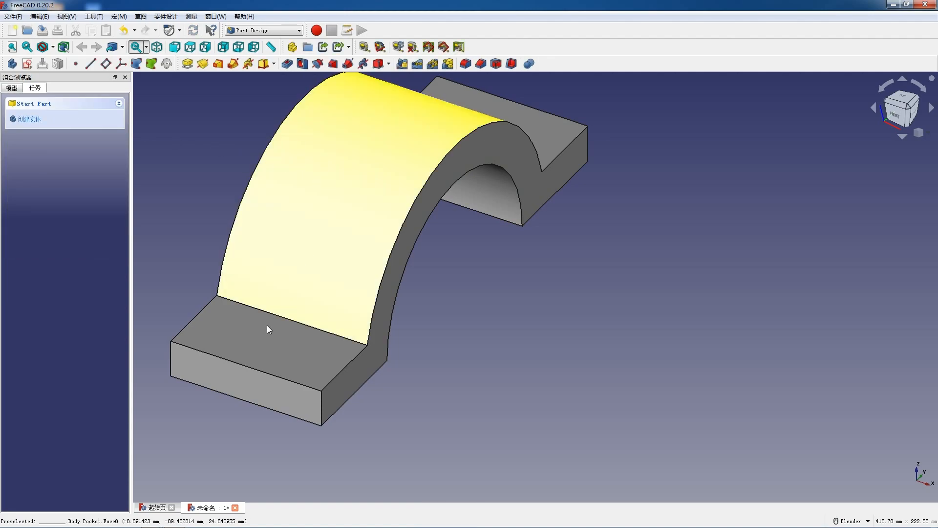
Create a sketch on the flange's top face and draw one circle on each of the two flanges, both centred on the vertical axis
left_click(269, 342)
left_click(27, 64)
left_click(63, 64)
left_click(395, 128)
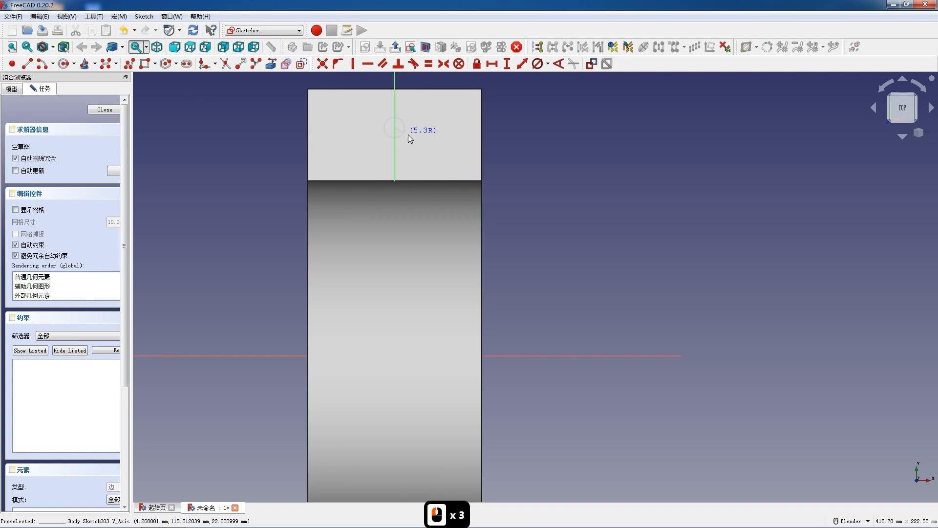
left_click(405, 136)
scroll(409, 142, "down", 3)
left_click(401, 366)
left_click(410, 372)
key("Escape")
Make the two flange circles equal in size and set their diameter to 25 mm
left_click(408, 376)
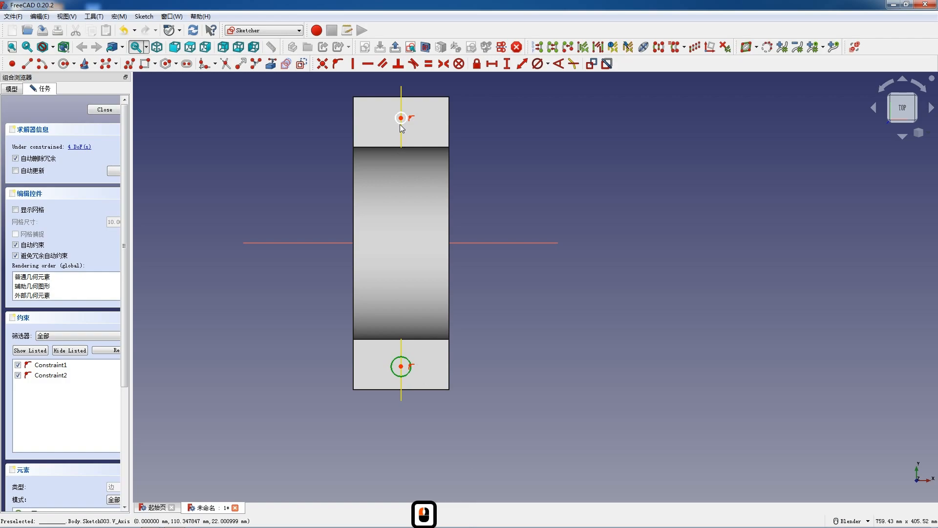
left_click(400, 125)
key("e")
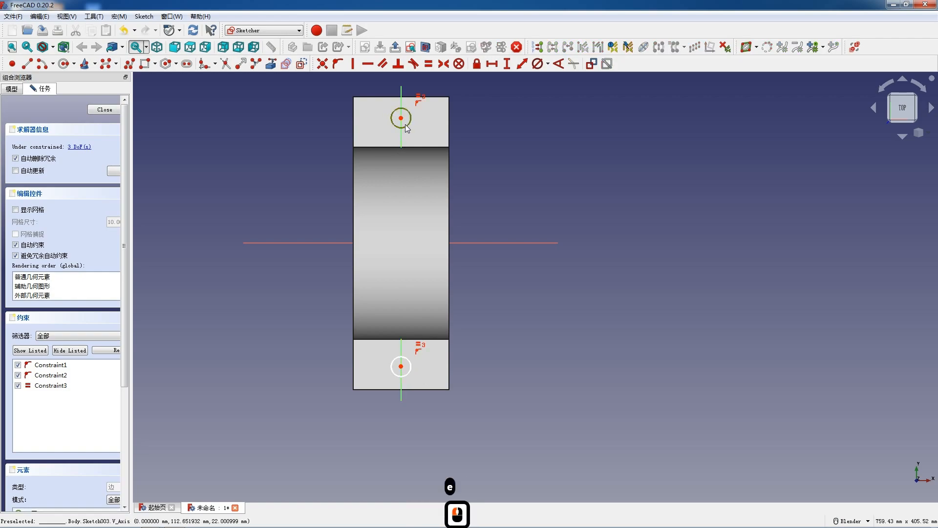
left_click(538, 64)
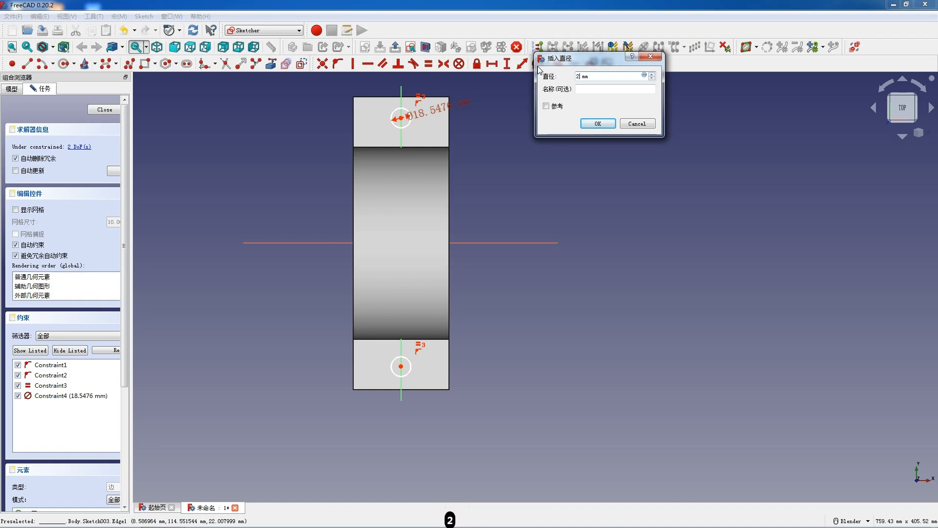
type("25")
key("Return")
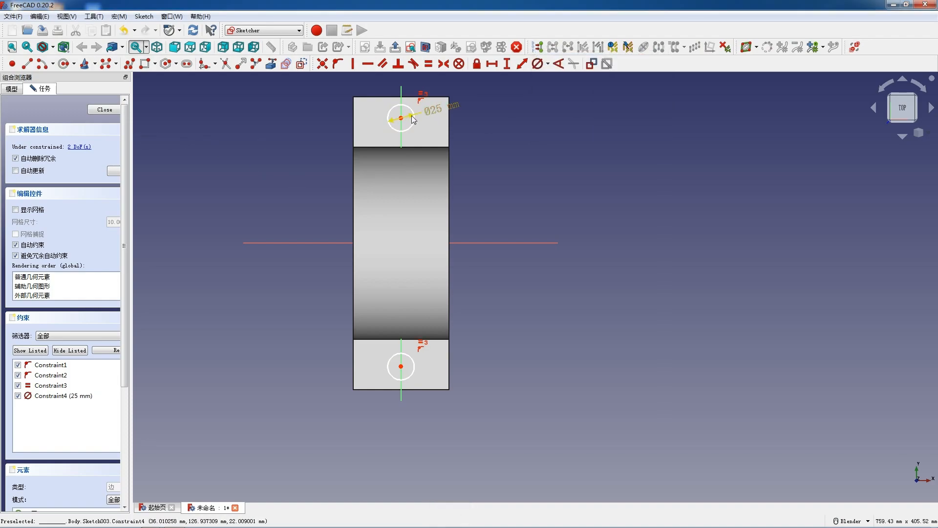
Set the vertical distance between the two flange circle centres to 230 mm
double_click(400, 120)
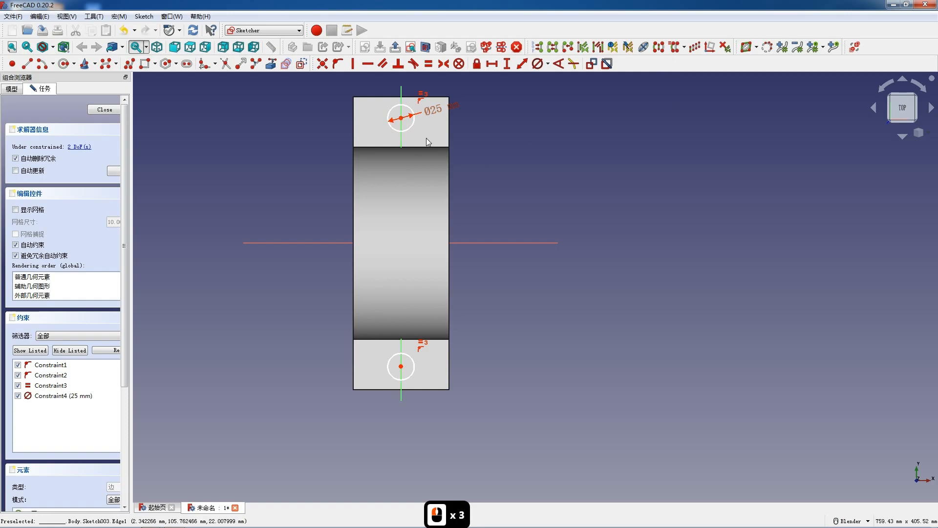
left_click(401, 118)
left_click(401, 367)
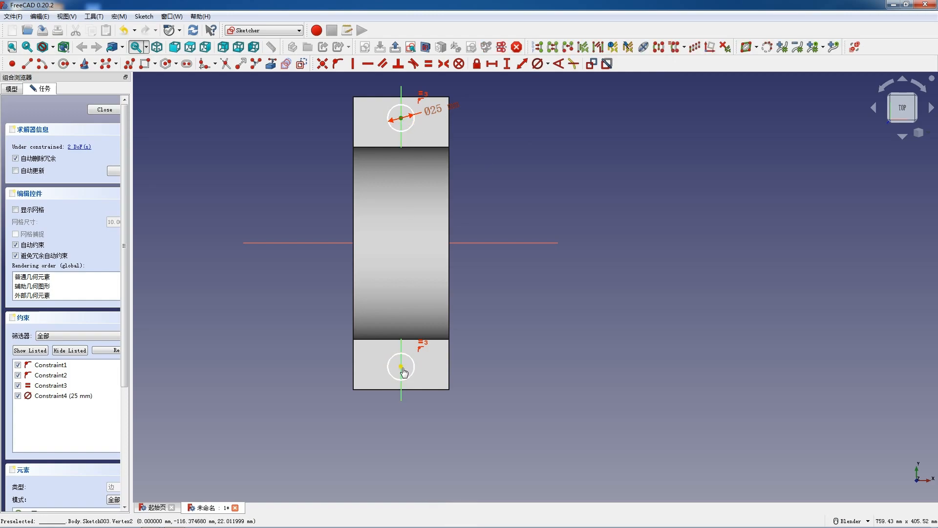
key("i")
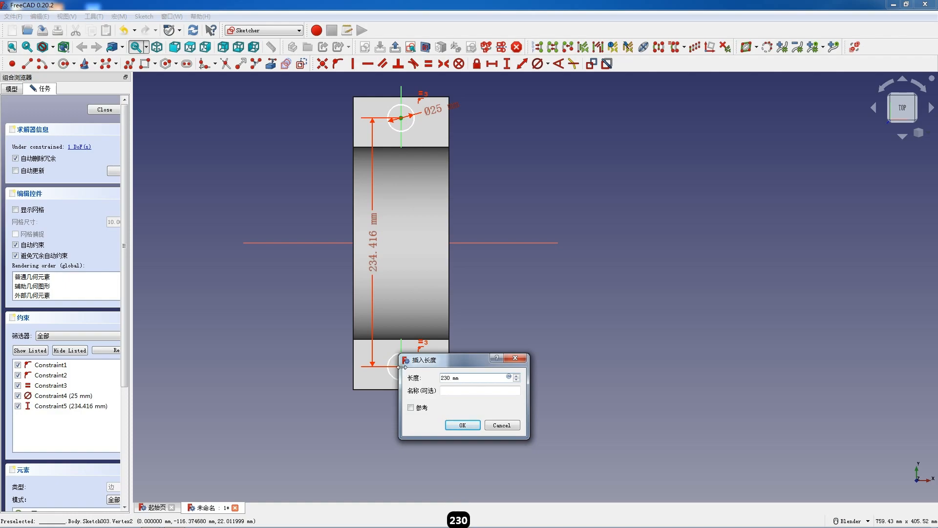
key("Return")
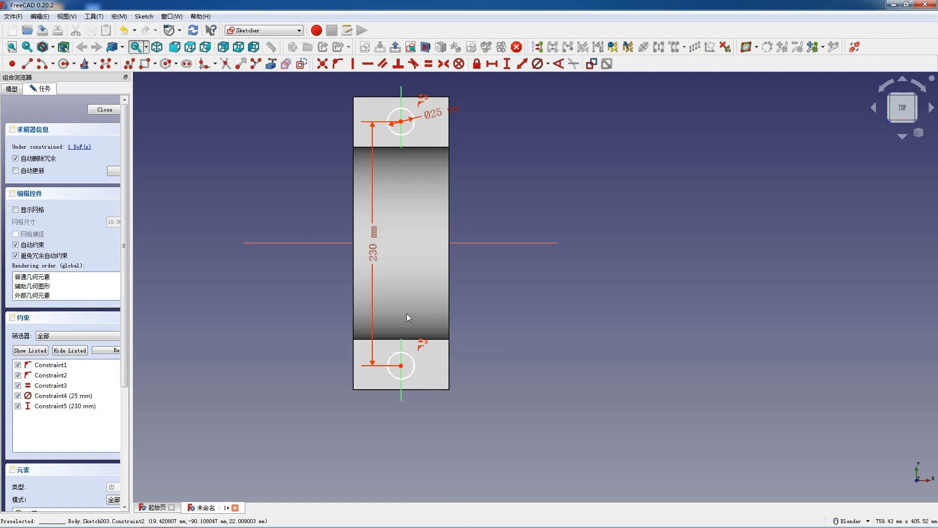
Constrain the two circle centres symmetric about the horizontal axis and close the sketch
left_click_drag(401, 122, 399, 124)
left_click(401, 121)
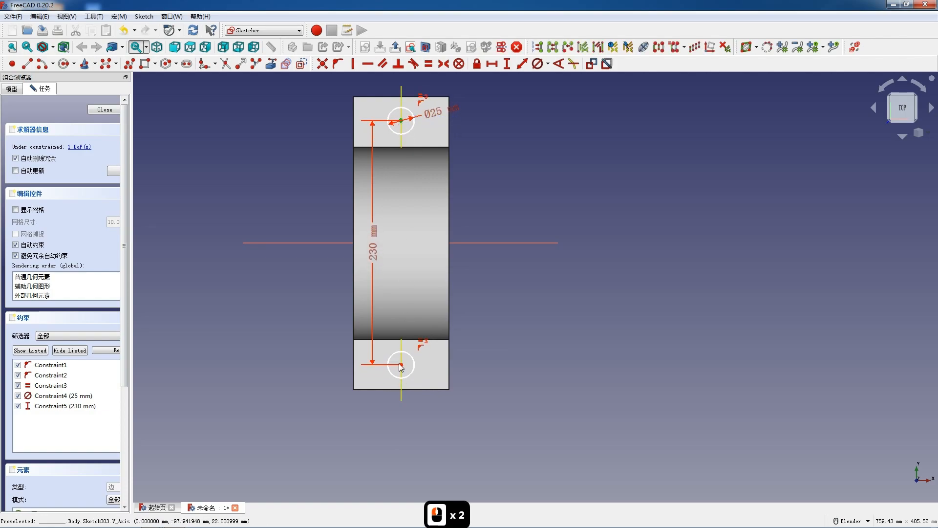
left_click(486, 244)
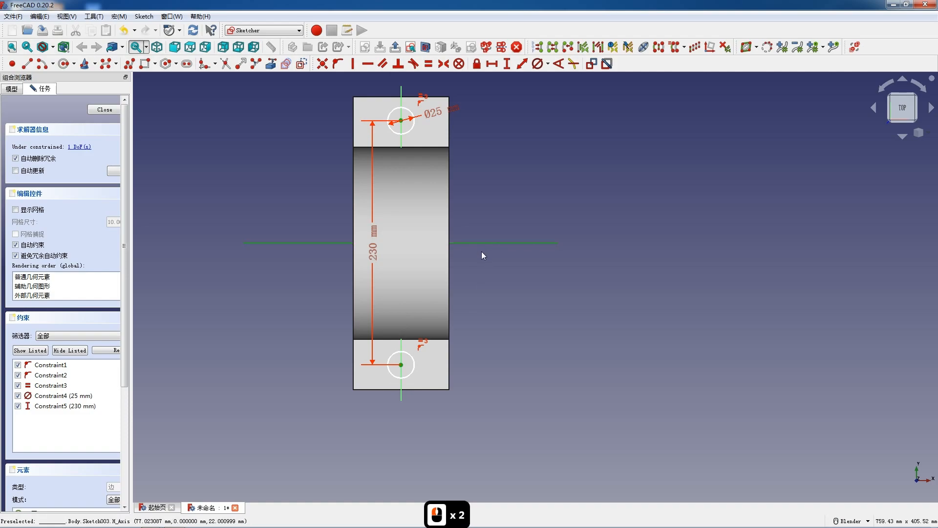
key("s")
left_click(105, 110)
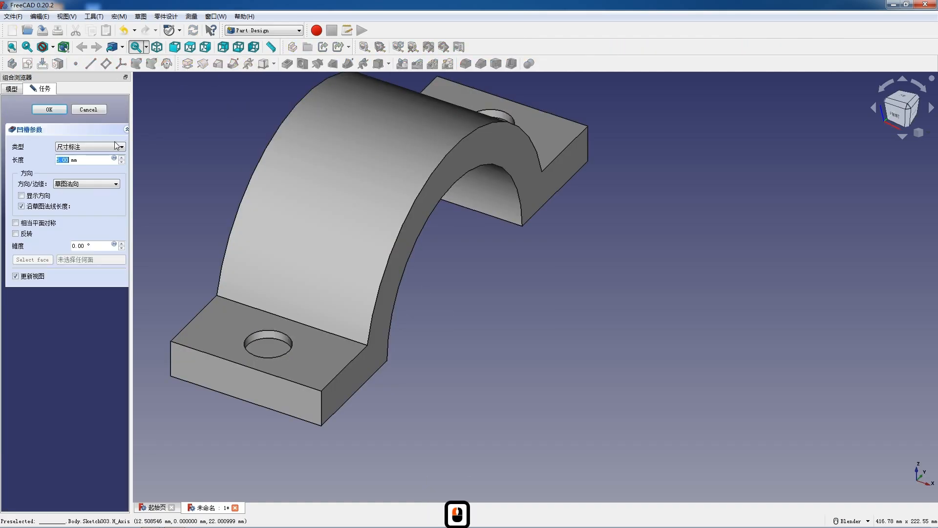
Set the flange-hole pocket to cut through all and confirm it
left_click(115, 147)
left_click(78, 153)
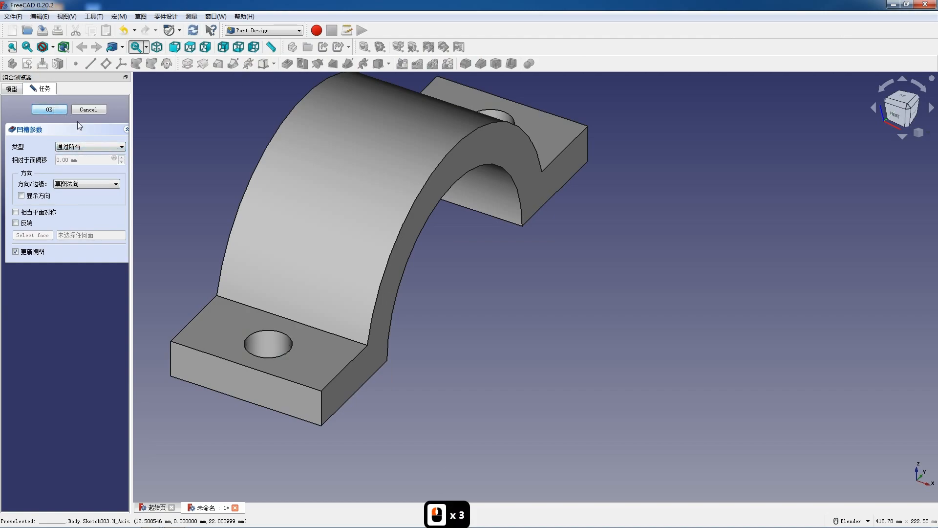
left_click(49, 109)
Create a sketch on the bracket's arched end face and draw a rectangle about 50.5 mm wide over the arch crown, straddling the vertical axis
middle_click_drag(422, 266, 362, 203)
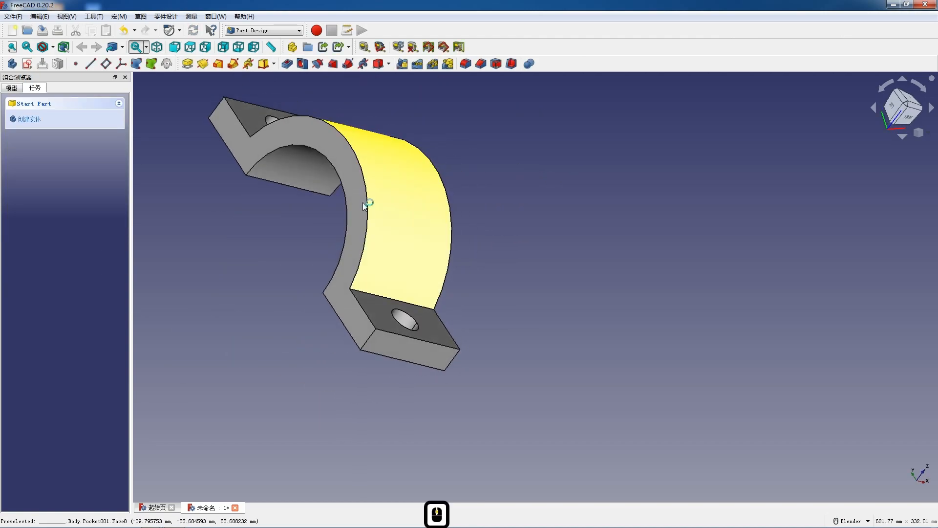
left_click(359, 195)
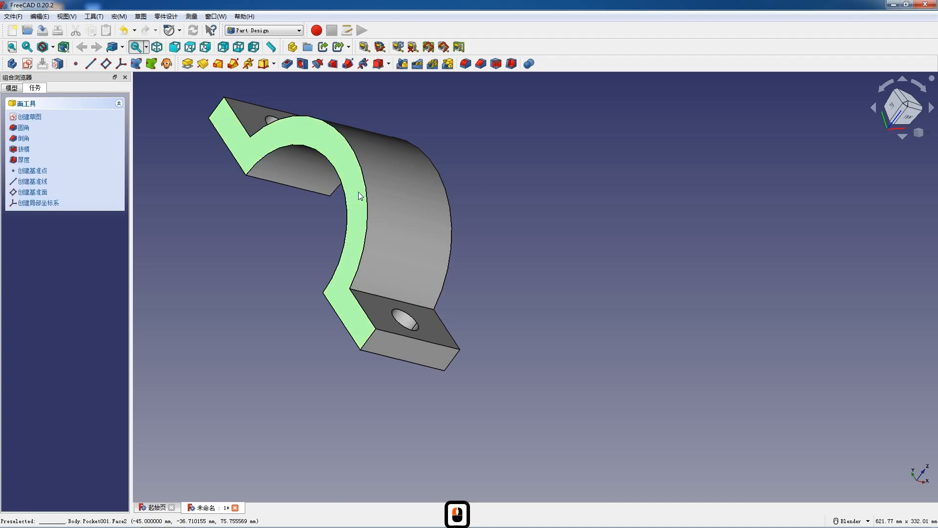
left_click(27, 64)
scroll(305, 192, "up", 3)
left_click(145, 64)
left_click(283, 259)
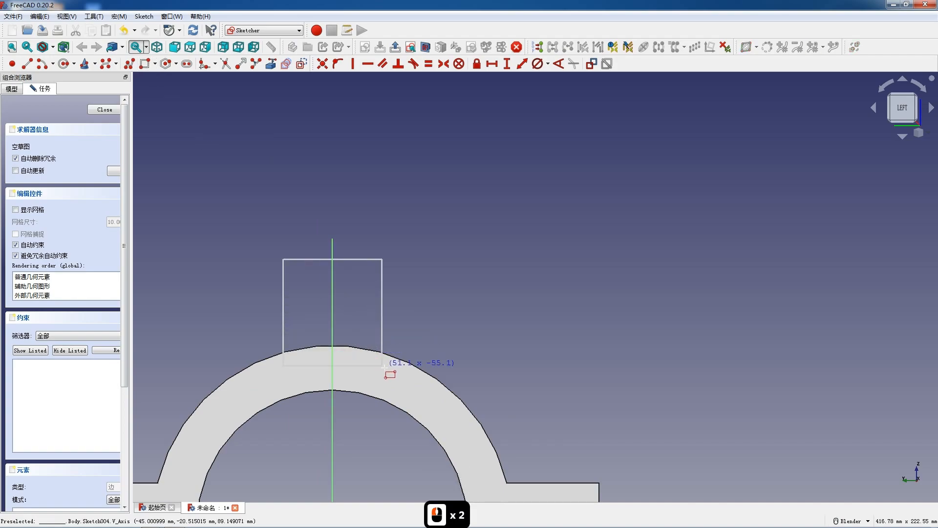
left_click(381, 376)
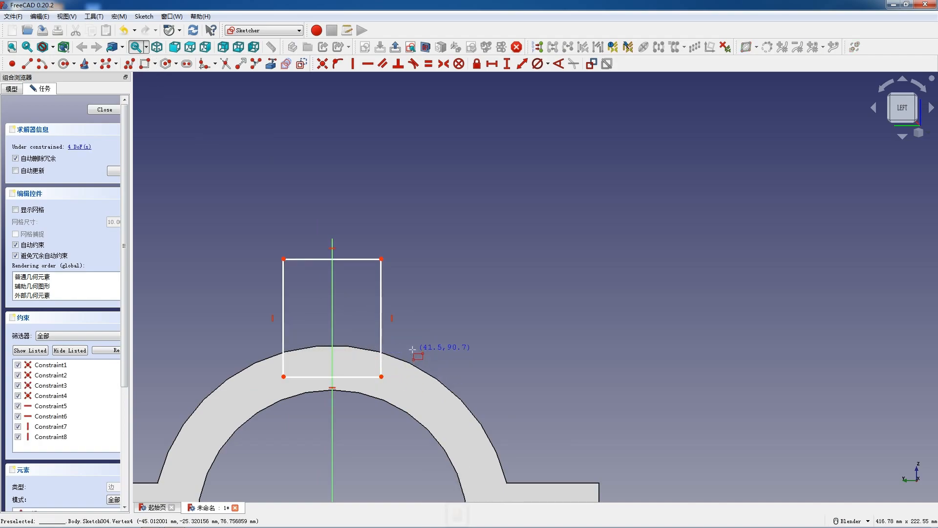
key("Escape")
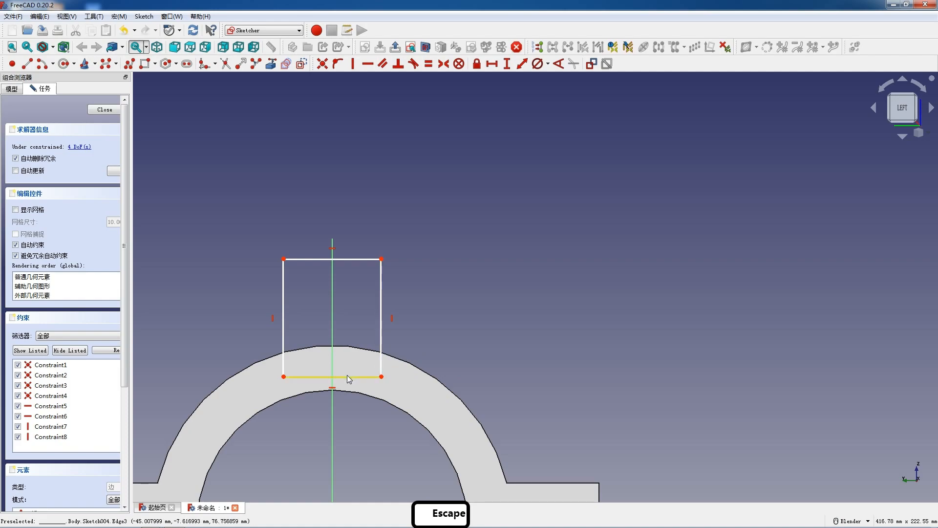
Make the rectangle's lower corners symmetric about the vertical axis and set its width to 90 mm
left_click(381, 377)
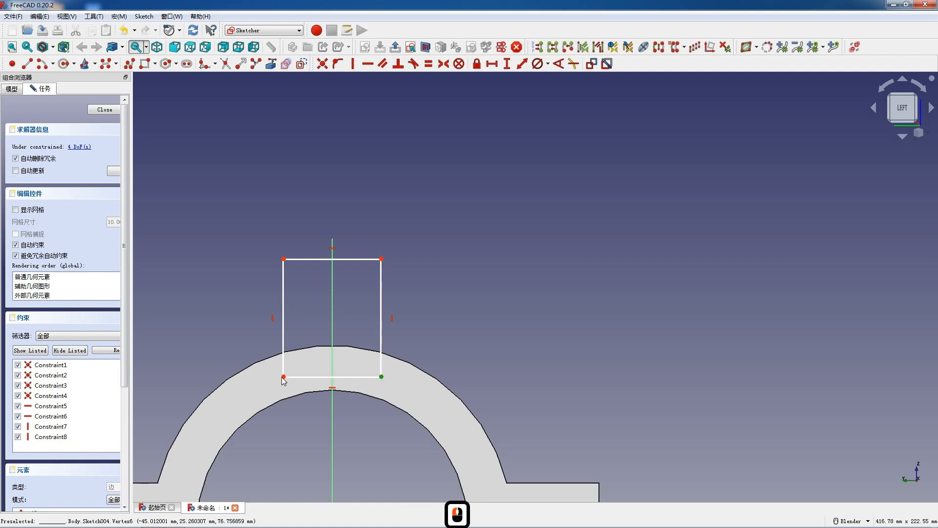
left_click(332, 330)
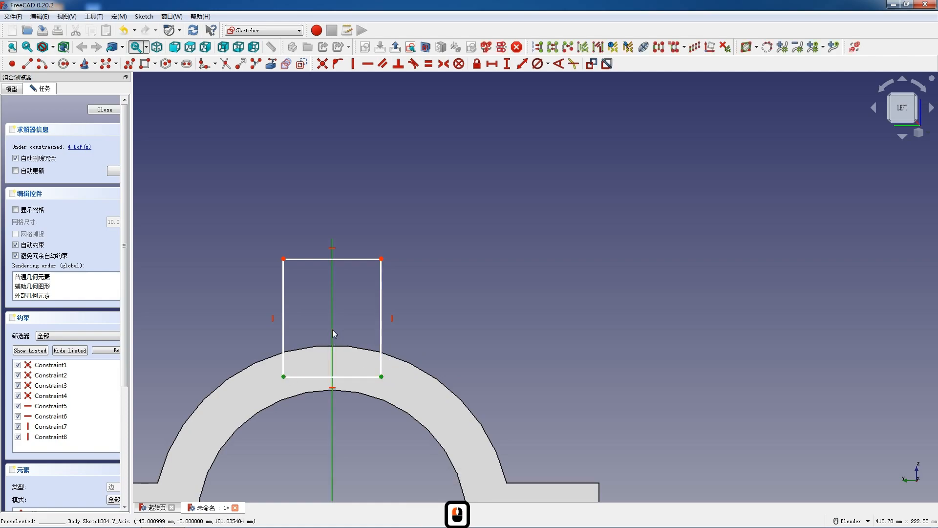
key("s")
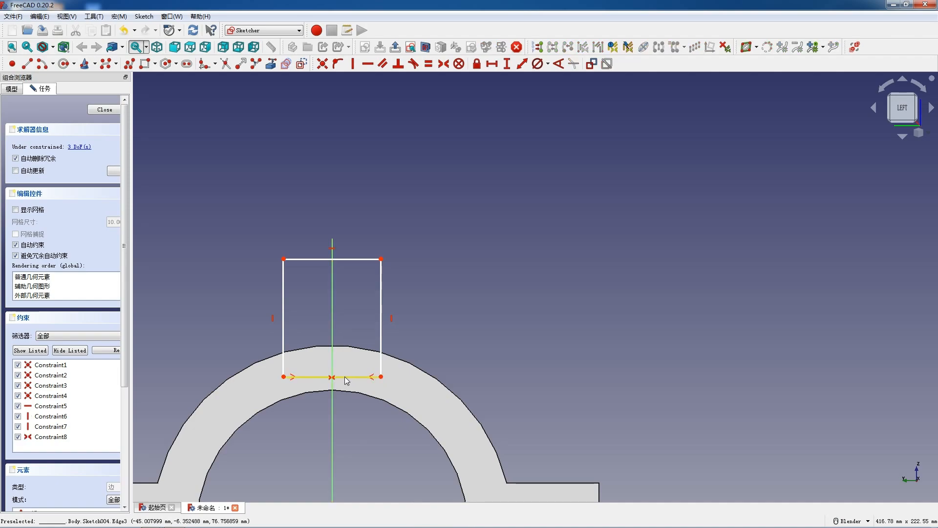
left_click(346, 380)
key("l")
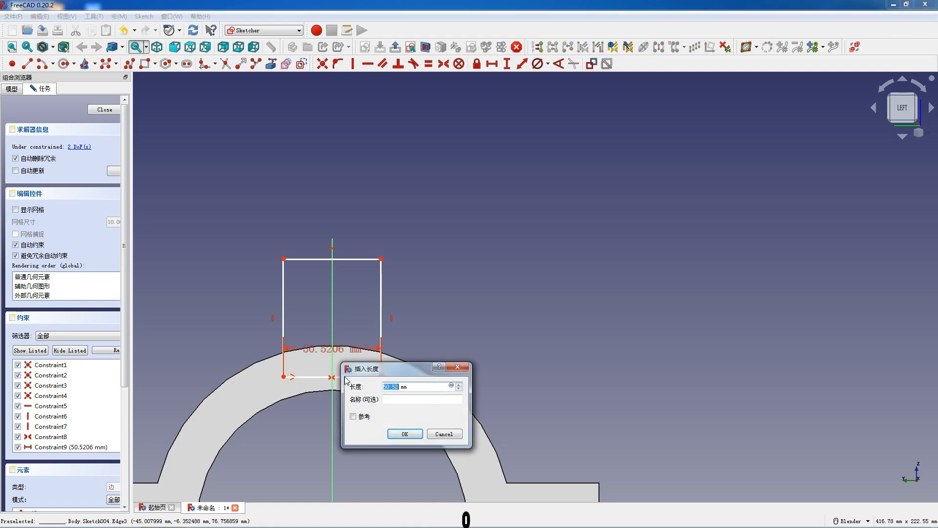
key("Return")
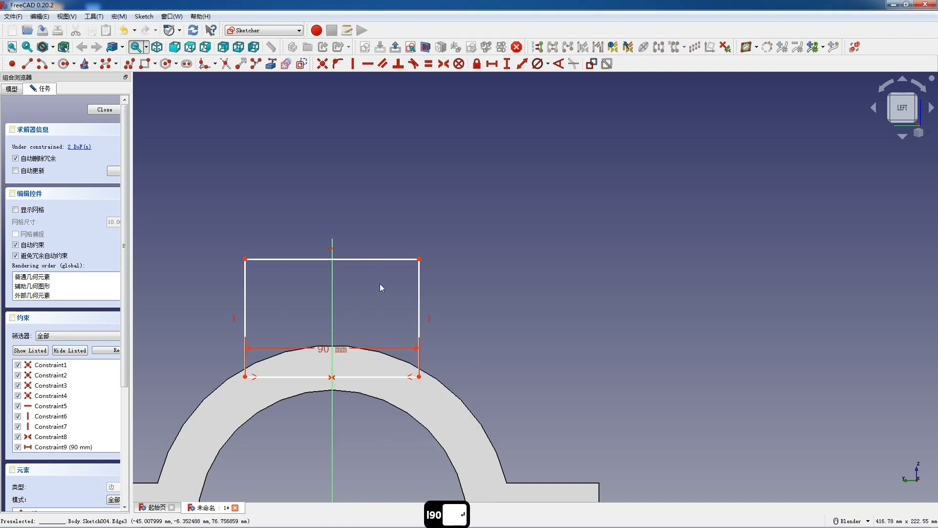
key("shift+F12")
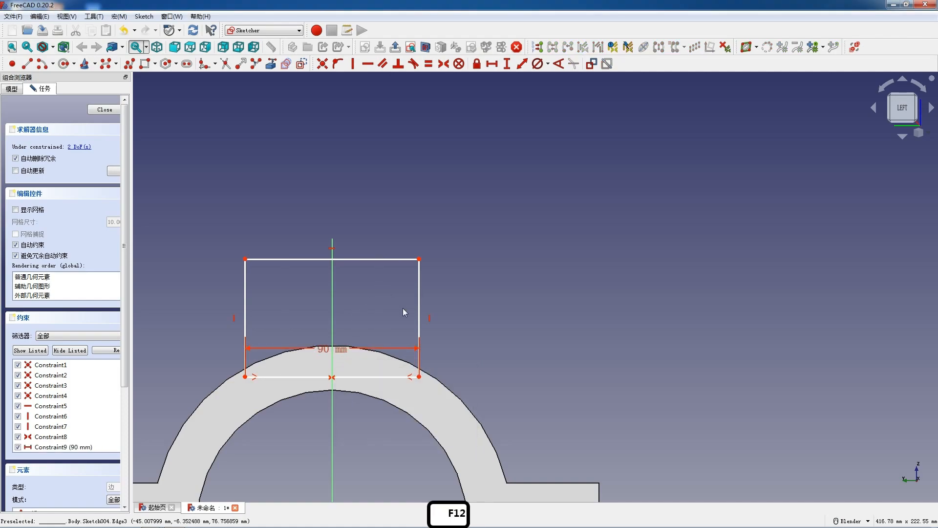
Set the rectangle's upper corner 145 mm above the origin, shift its lower edge slightly within the arch band and close the sketch
left_click(419, 258)
scroll(420, 252, "down", 2)
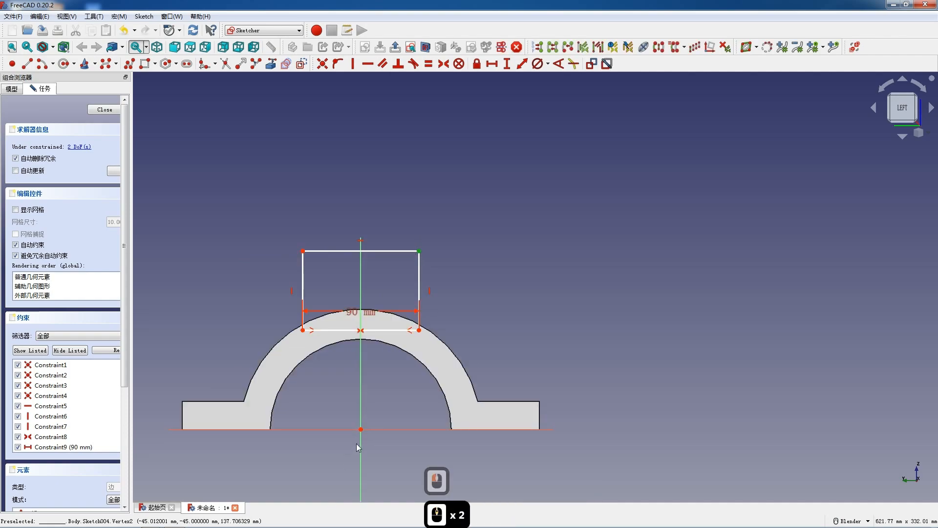
left_click(360, 429)
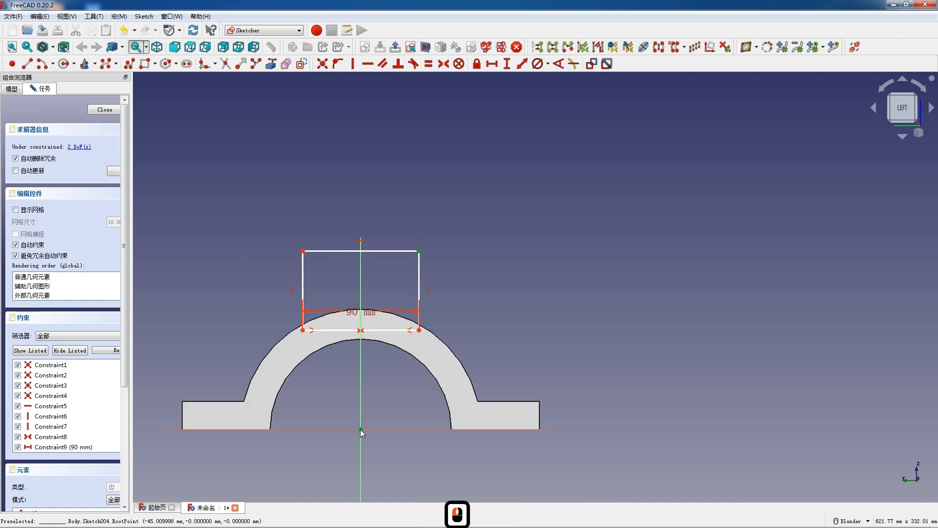
type("i1")
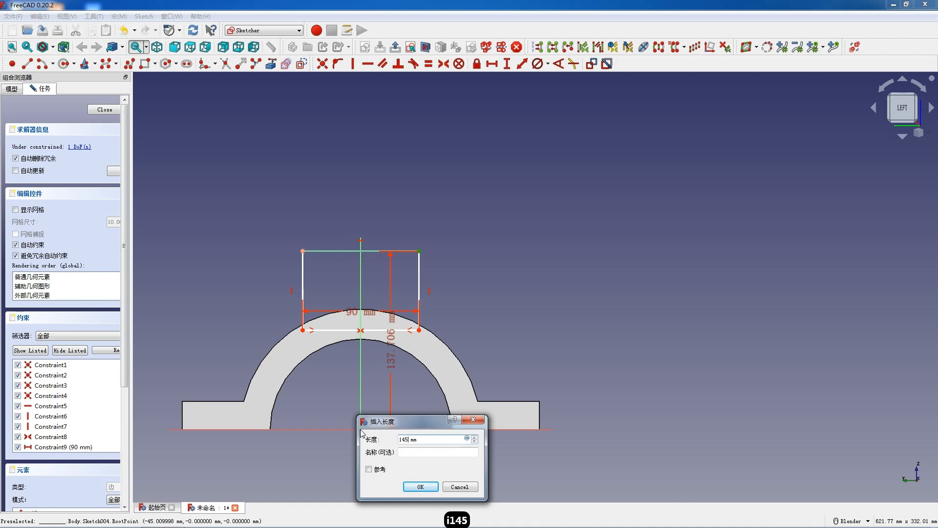
type("45")
key("Return")
mouse_move(377, 333)
left_mouse_down()
mouse_move(380, 312)
mouse_move(378, 338)
left_mouse_up()
left_click(100, 111)
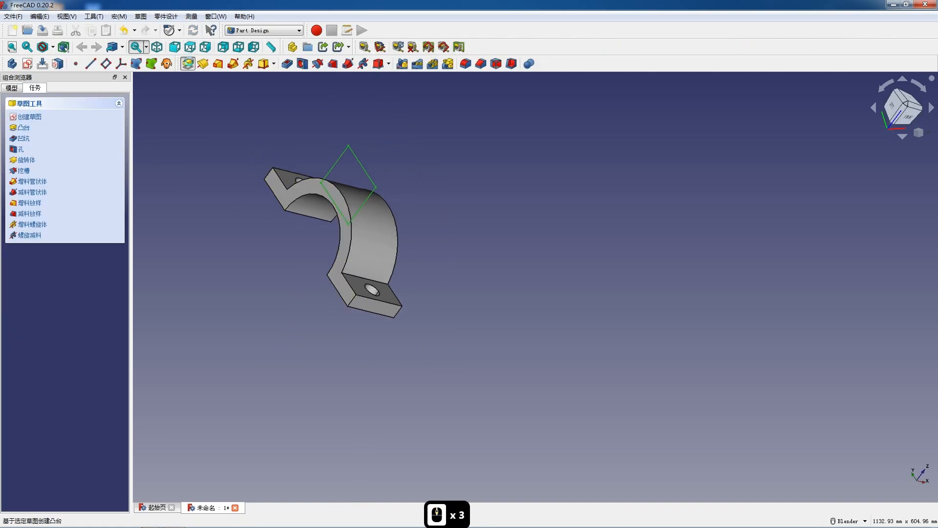
Pad the rectangle above the arch by 30 mm
left_click(188, 63)
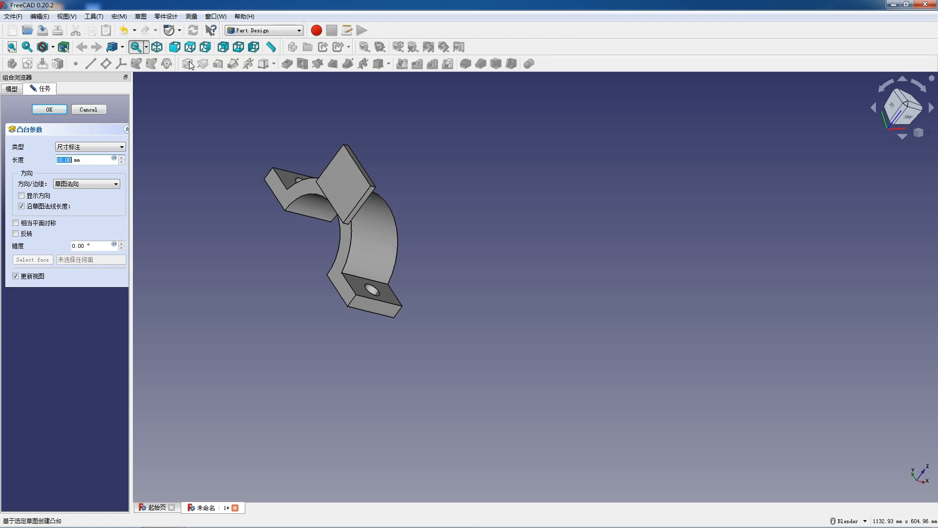
key("F12")
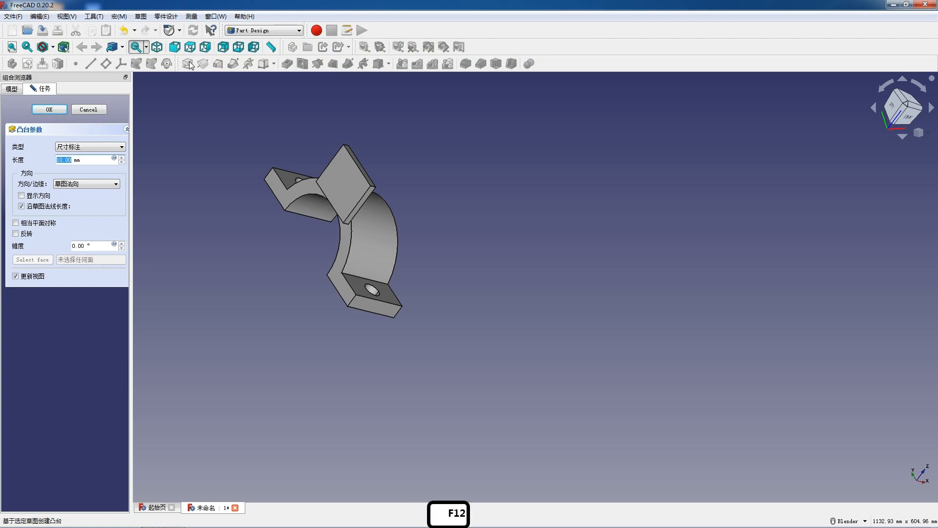
key("Return")
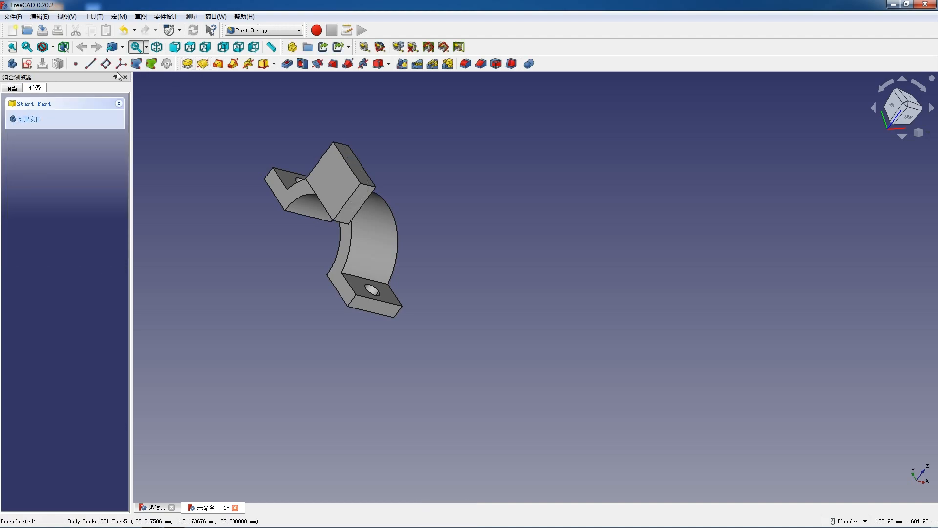
Edit the 30 mm plate pad and reverse its direction so it extends inward over the arch
left_click(12, 88)
double_click(46, 193)
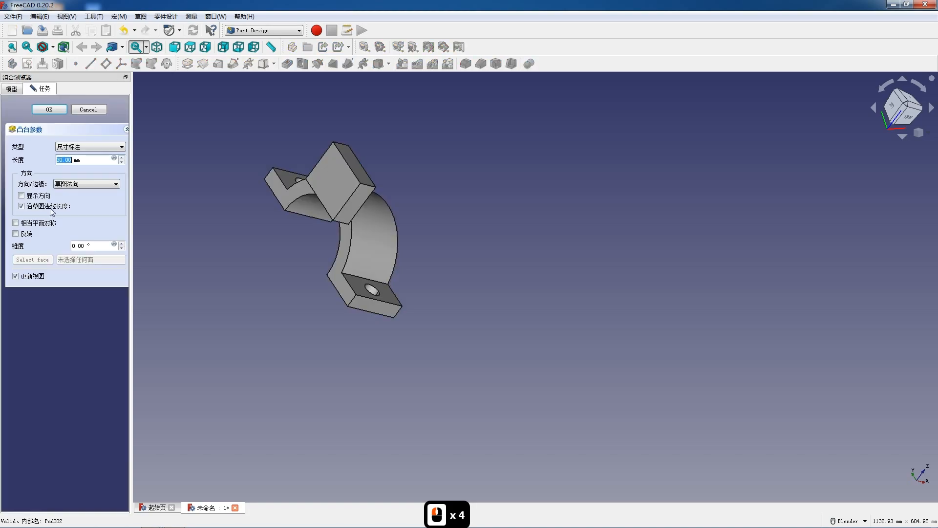
left_click(15, 233)
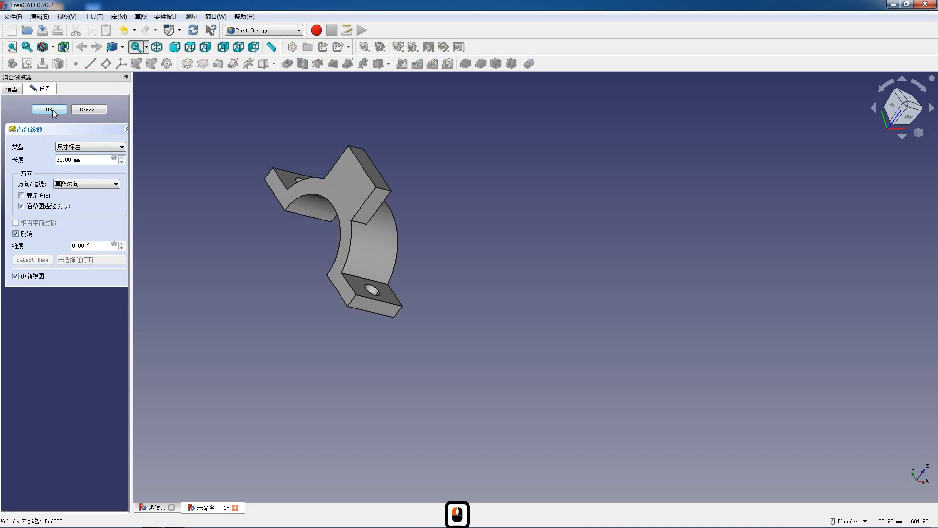
key("Return")
Start a new sketch on the upright plate's flat face that overlooks the arch
key("0")
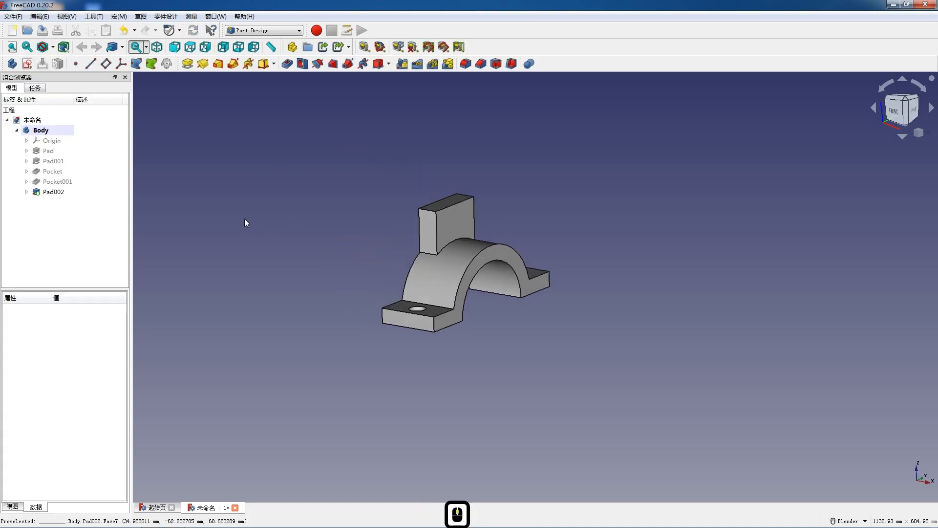
left_click(465, 225)
key("shift")
key("F12")
scroll(465, 225, "up", 4)
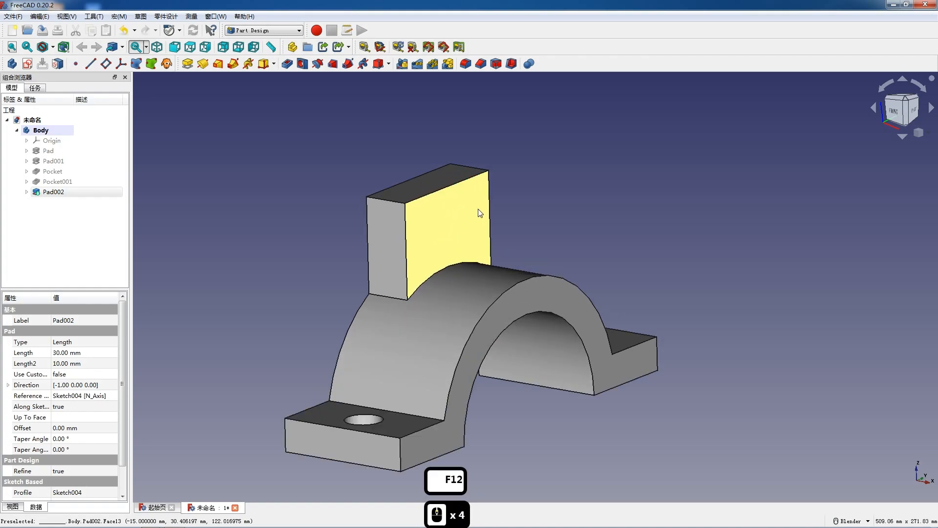
scroll(478, 209, "up", 3)
left_click(31, 67)
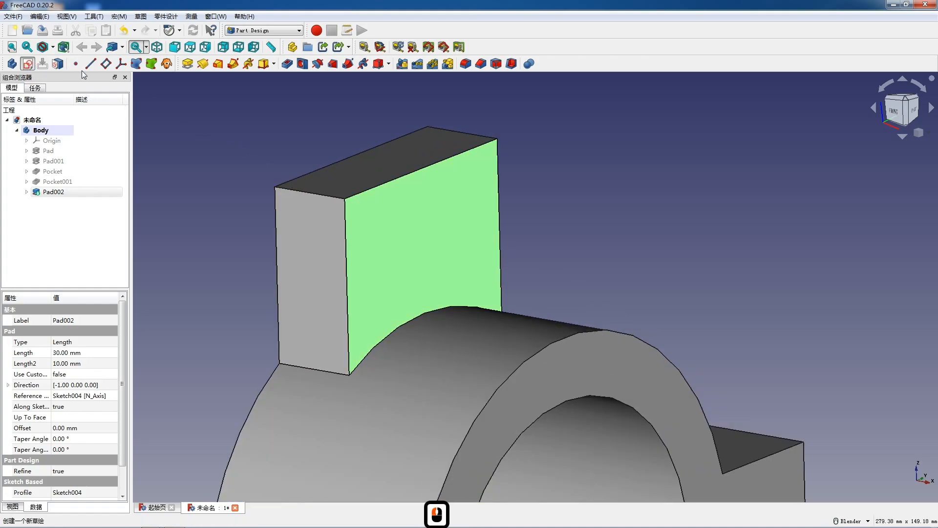
scroll(417, 194, "down", 4)
scroll(411, 132, "up", 4)
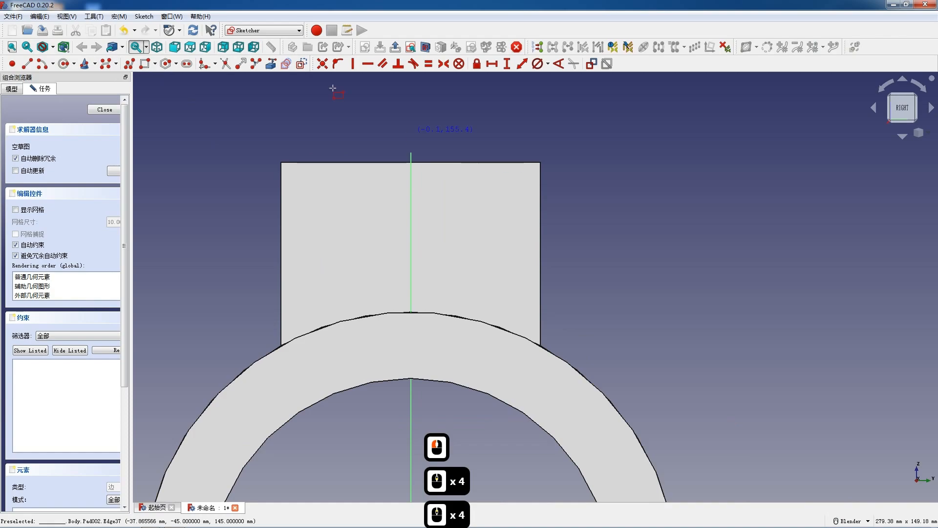
Reference the plate's upper and side edges as external geometry and draw a full-width rectangle about 28 mm high down from the upper edge
left_click(327, 162)
left_click(282, 190)
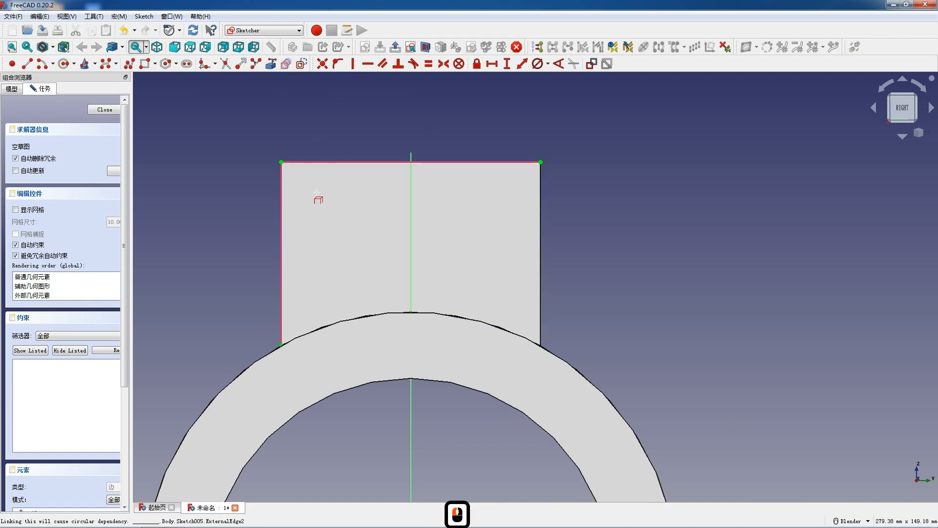
left_click(541, 211)
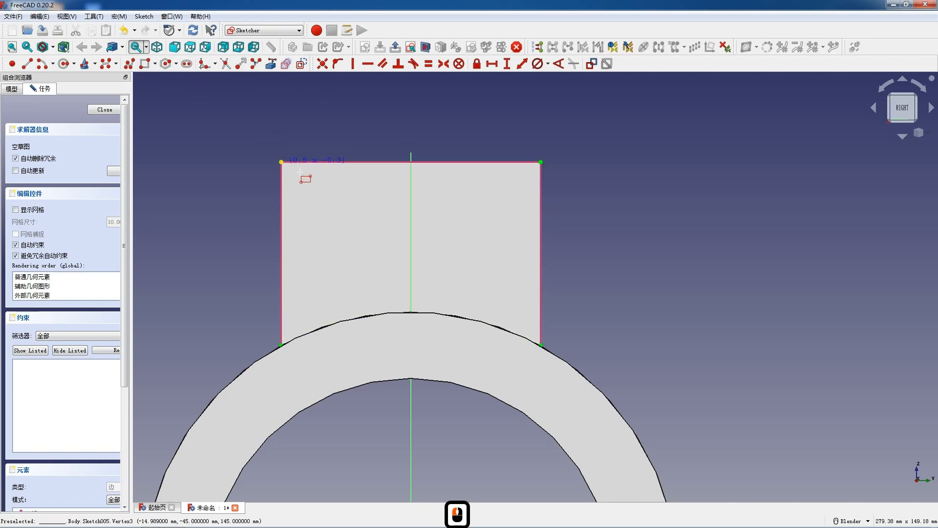
left_click(541, 241)
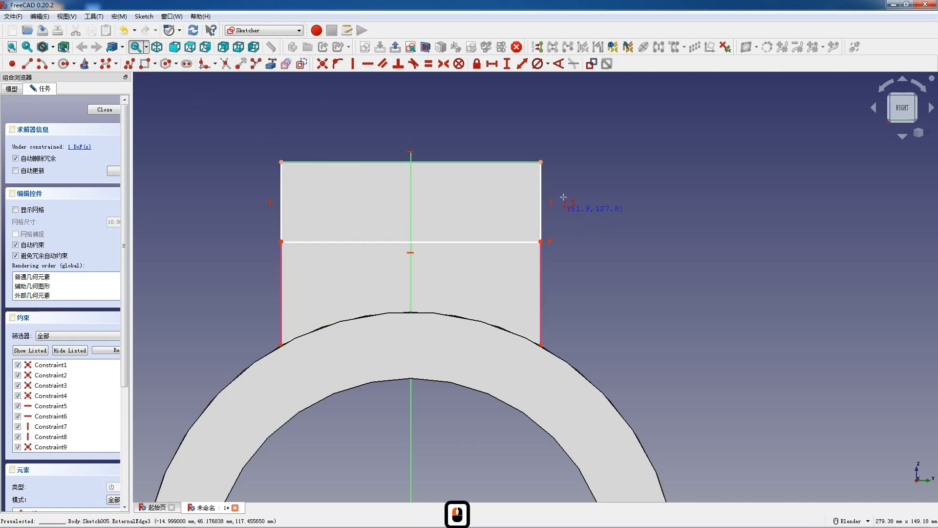
key("Escape")
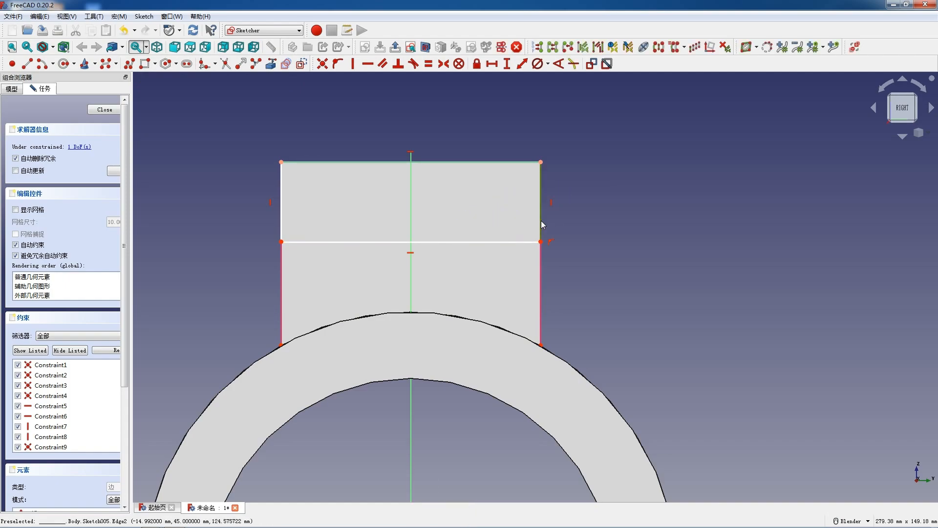
Set the rectangle's height to 40 mm, close the sketch and pad it by 10 mm
type("i4")
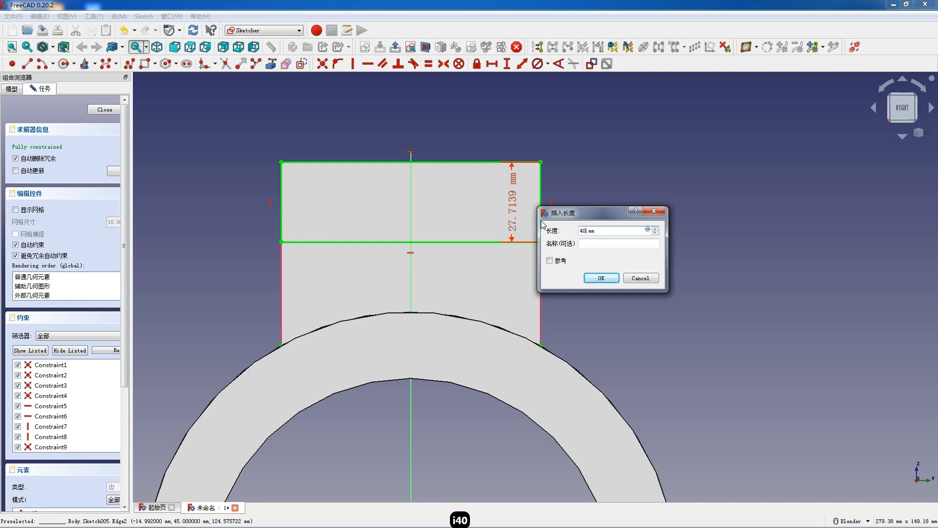
key("Return")
left_click(103, 110)
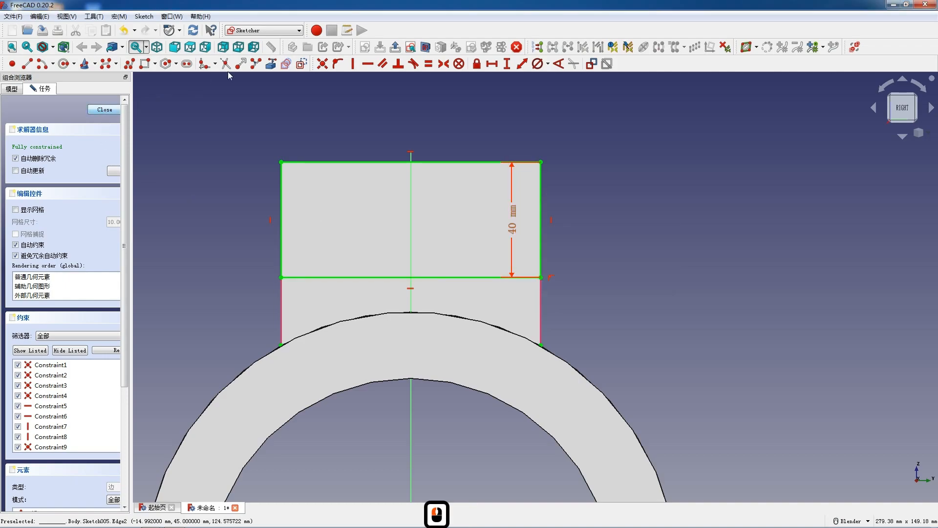
left_click(188, 64)
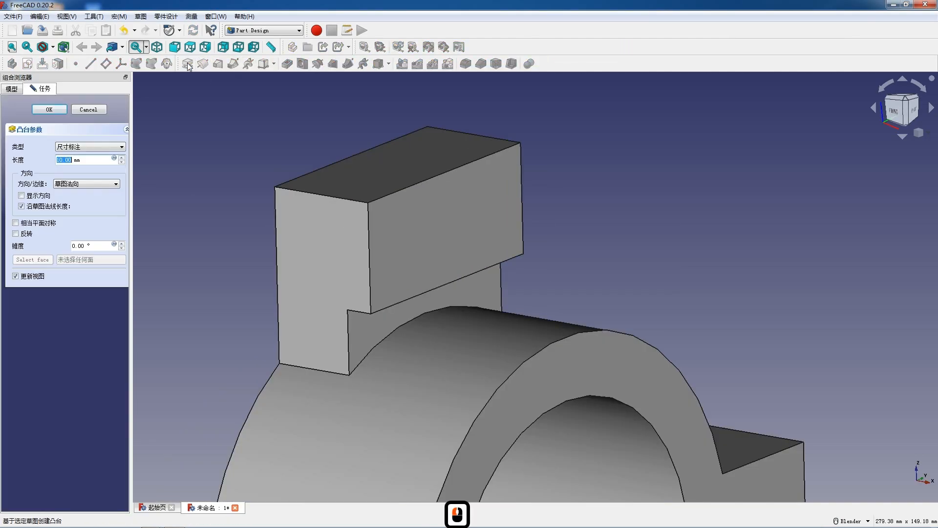
left_click(50, 109)
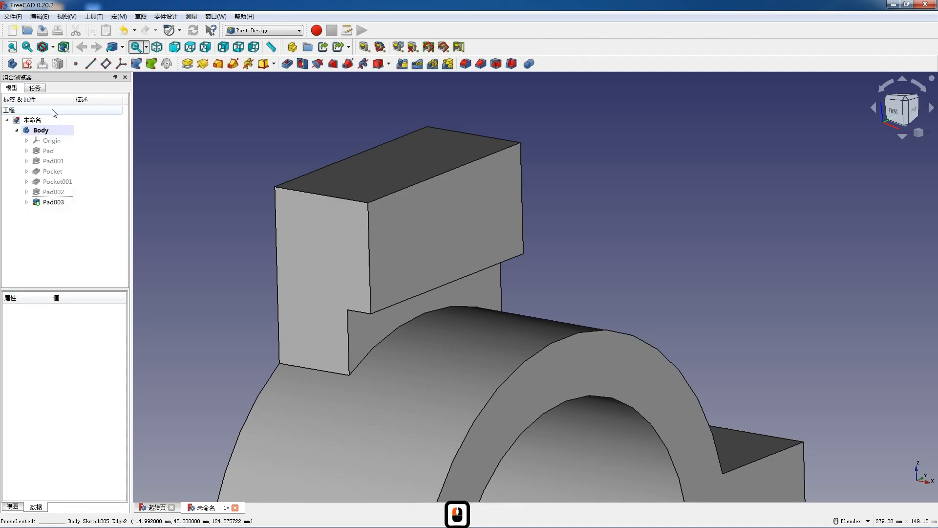
Sketch two circles about 24 mm in diameter side by side on the padded block's front face, one on each side of the vertical axis
scroll(285, 161, "down", 1)
left_click(394, 216)
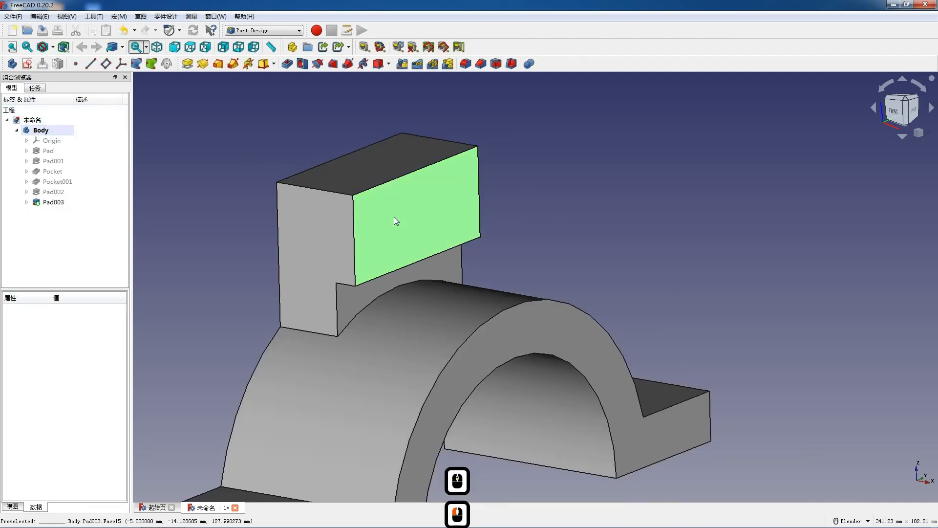
left_click(33, 65)
scroll(265, 144, "down", 3)
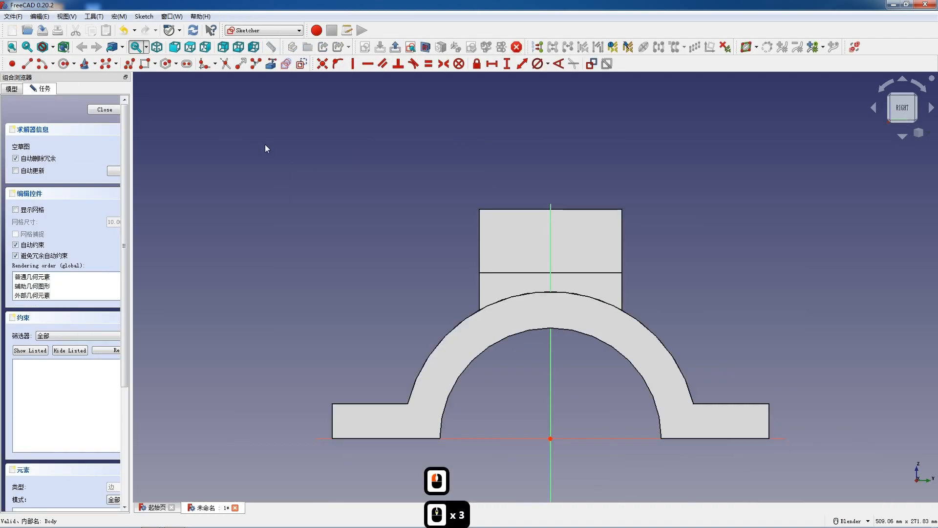
scroll(489, 195, "up", 8)
left_click(61, 64)
left_click(350, 209)
left_click(379, 215)
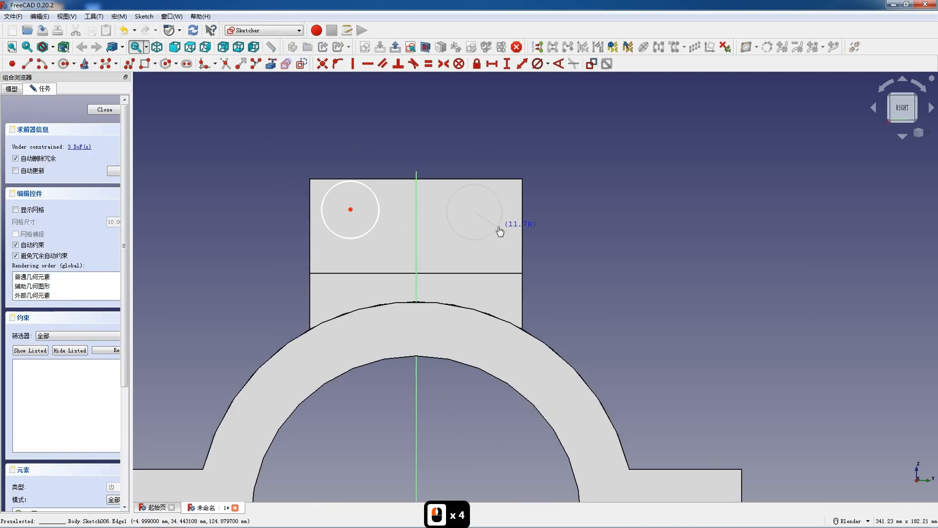
left_click(500, 231)
key("Escape")
Make the two circles equal and set their diameter to 15 mm
left_click(374, 220)
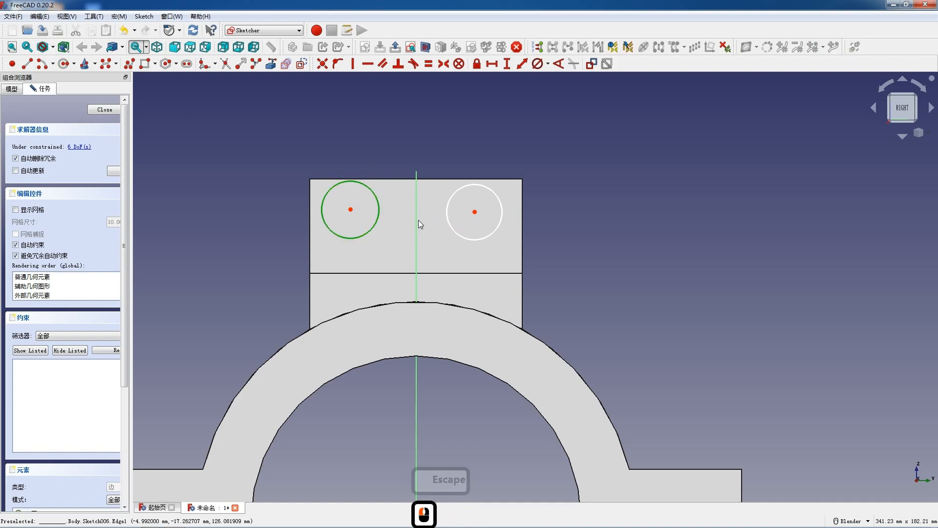
left_click(447, 217)
key("e")
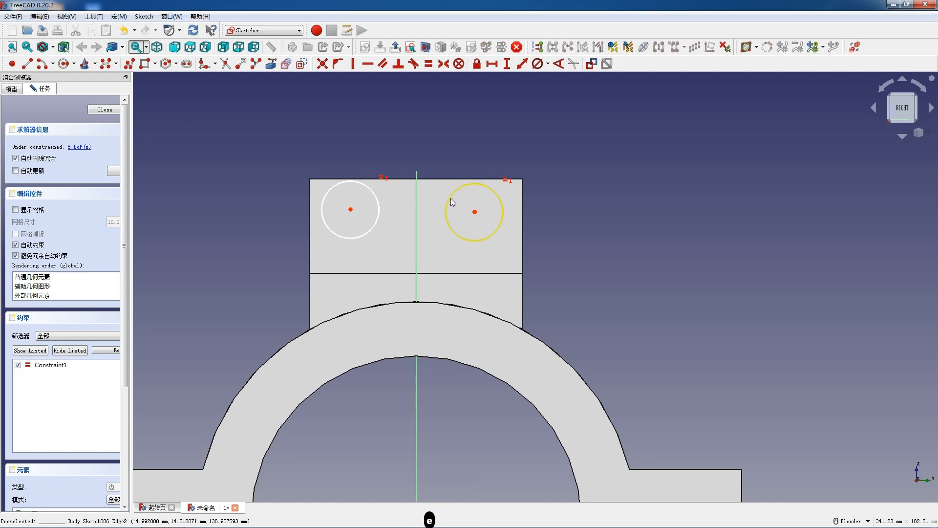
left_click(450, 201)
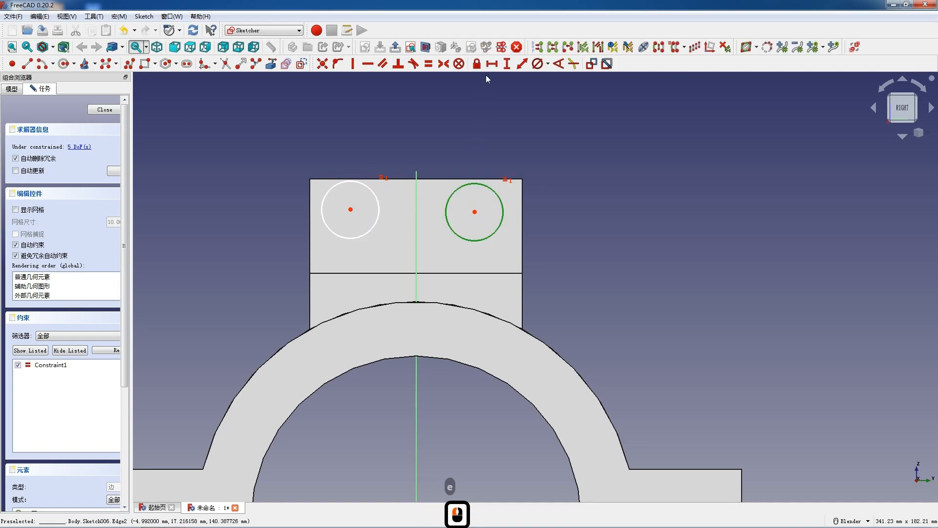
left_click(538, 63)
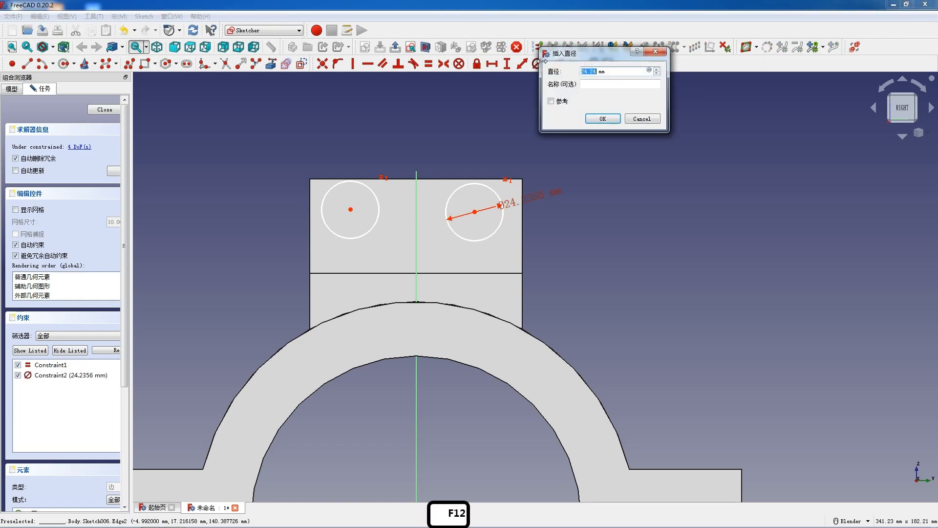
type("15")
key("Return")
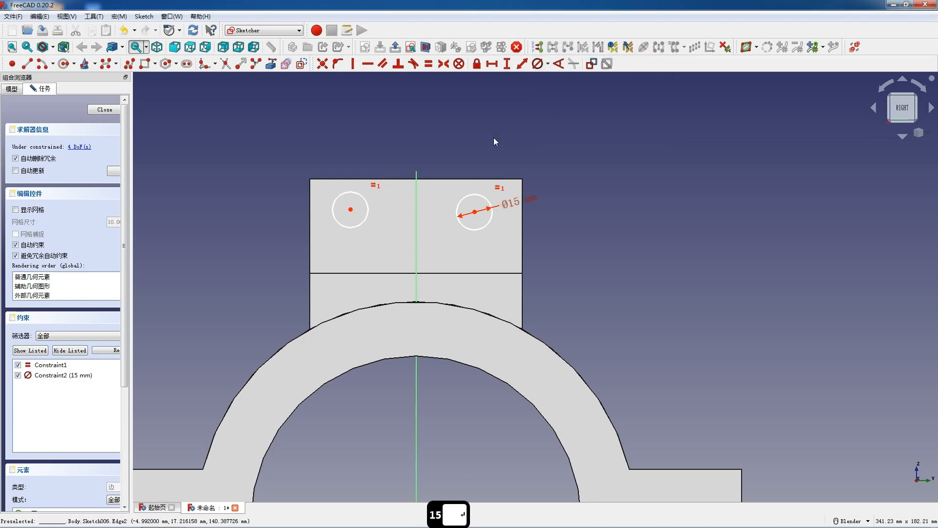
Make the circle centres symmetric about the vertical axis and set their horizontal spacing to 50 mm
left_click(475, 212)
left_click(350, 209)
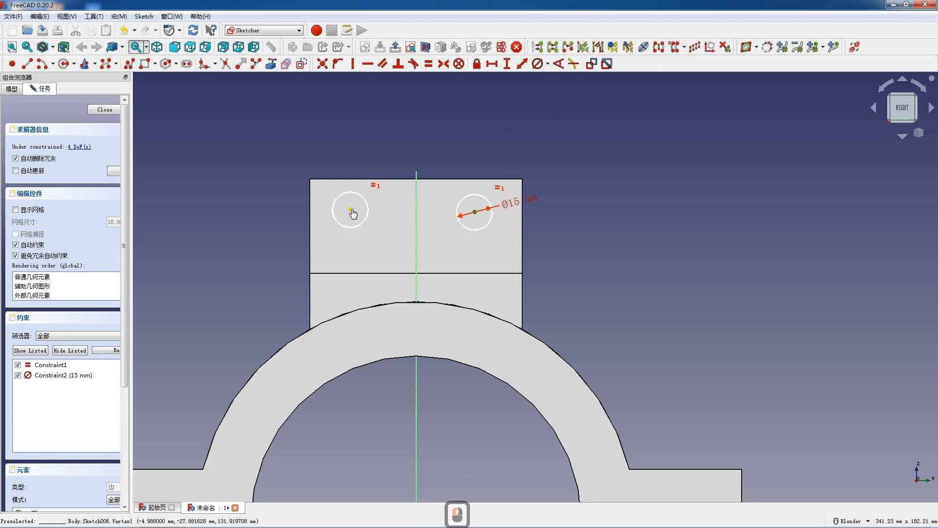
left_click(415, 210)
key("s")
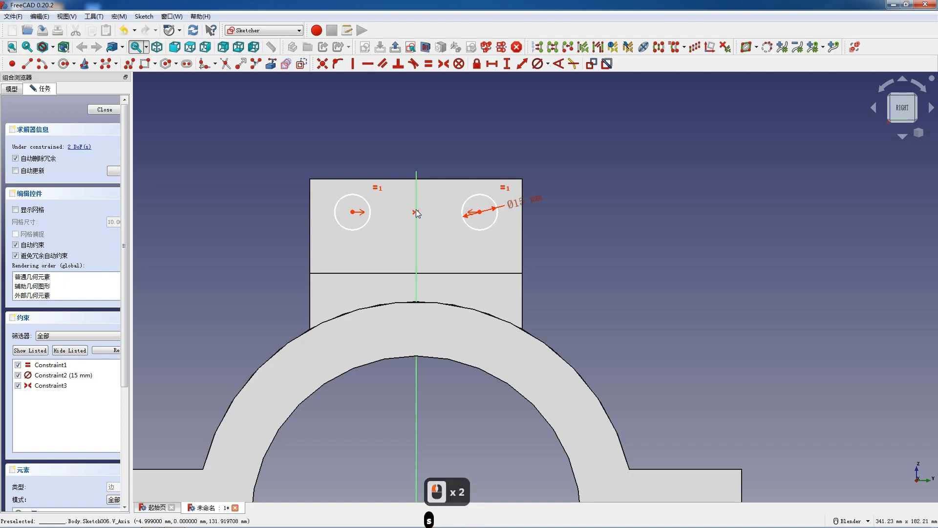
scroll(416, 209, "down", 1)
scroll(465, 212, "up", 2)
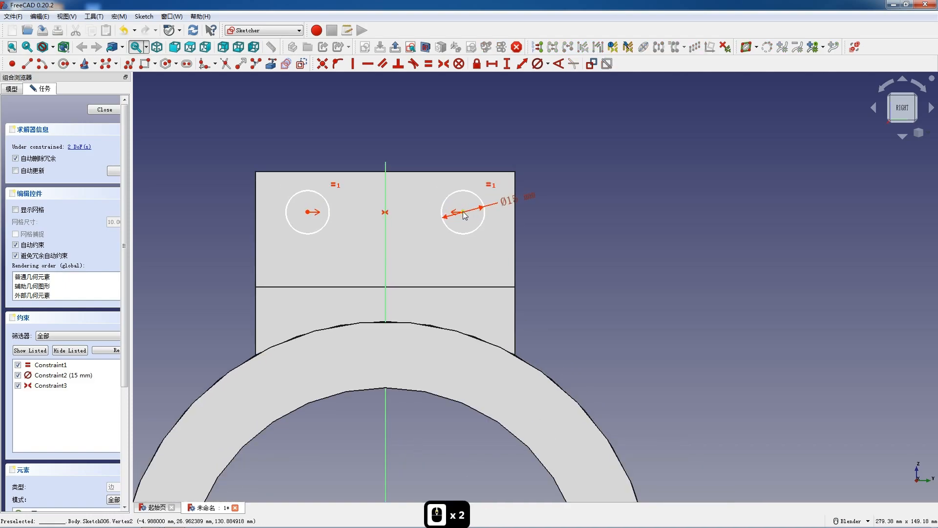
left_click(463, 212)
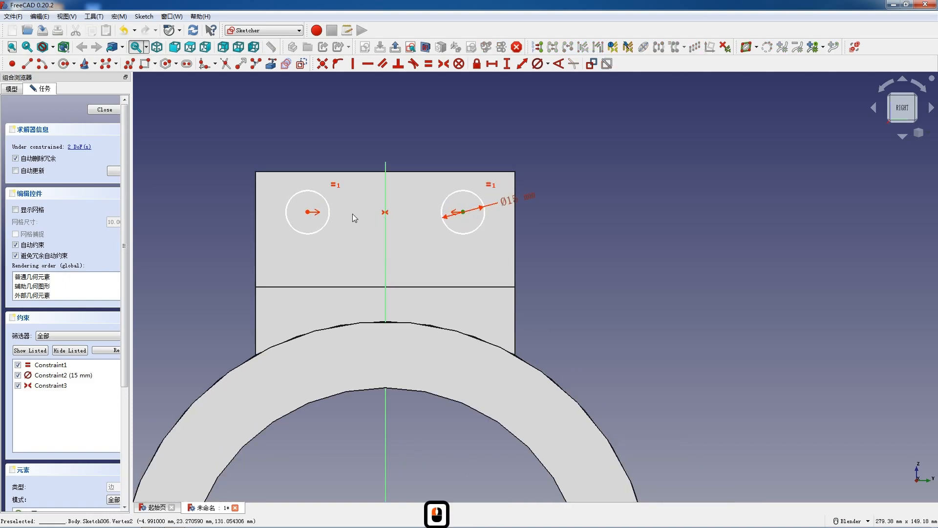
left_click(307, 212)
type("l")
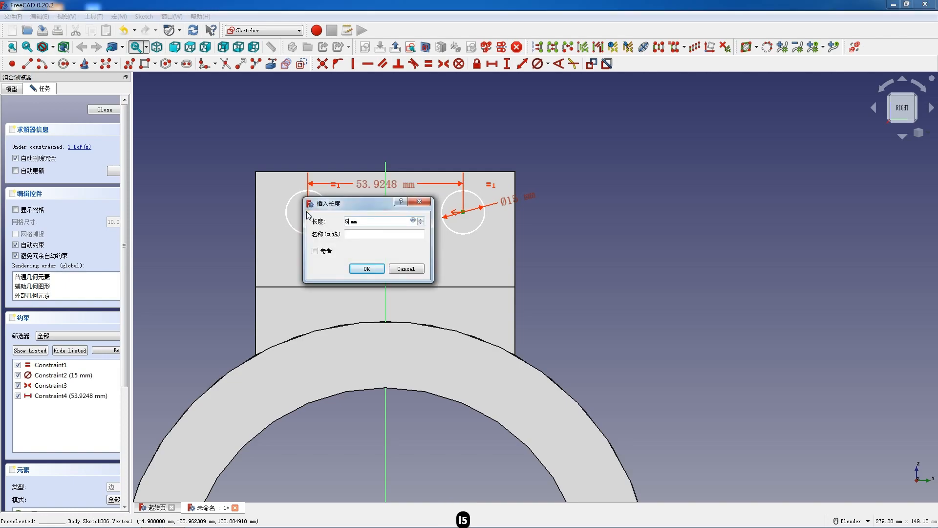
type("50")
left_click(366, 268)
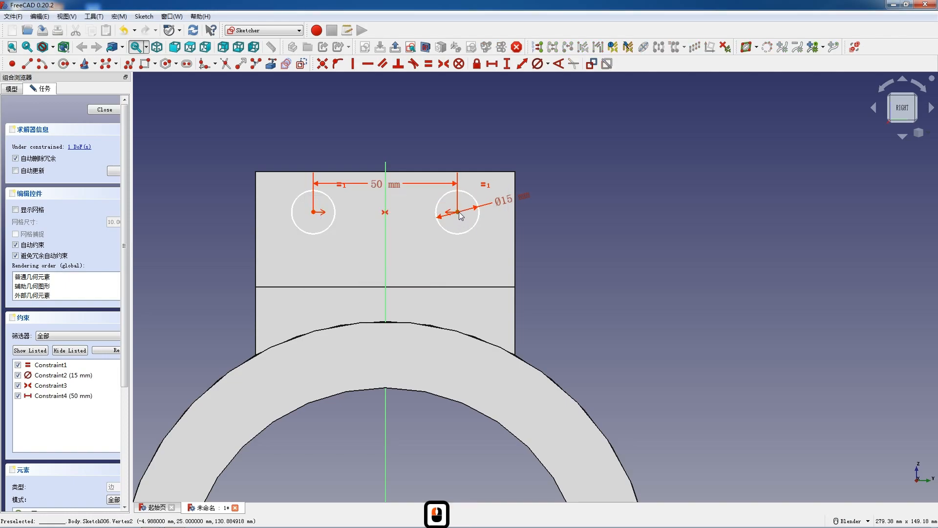
Set the circle centres 125 mm above the origin and close the sketch
scroll(459, 265, "down", 3)
left_click(415, 405)
left_click(414, 414)
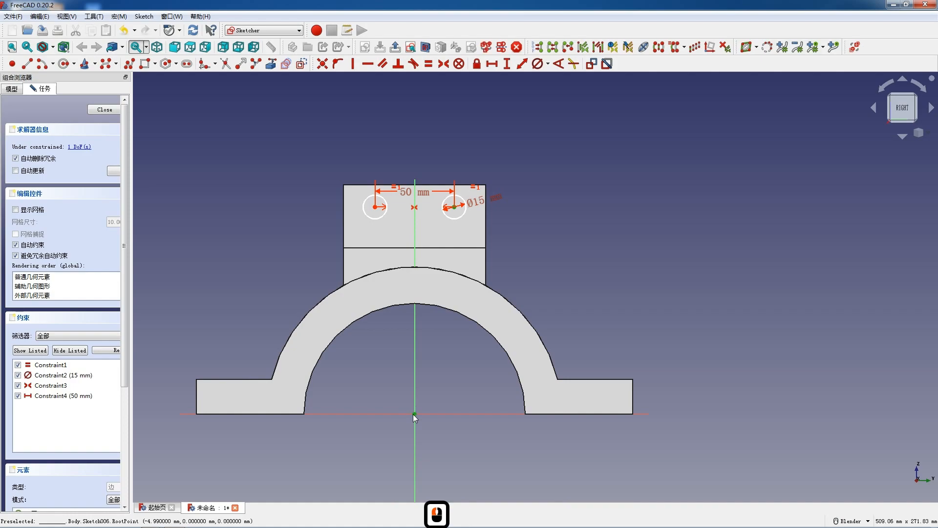
type("i12")
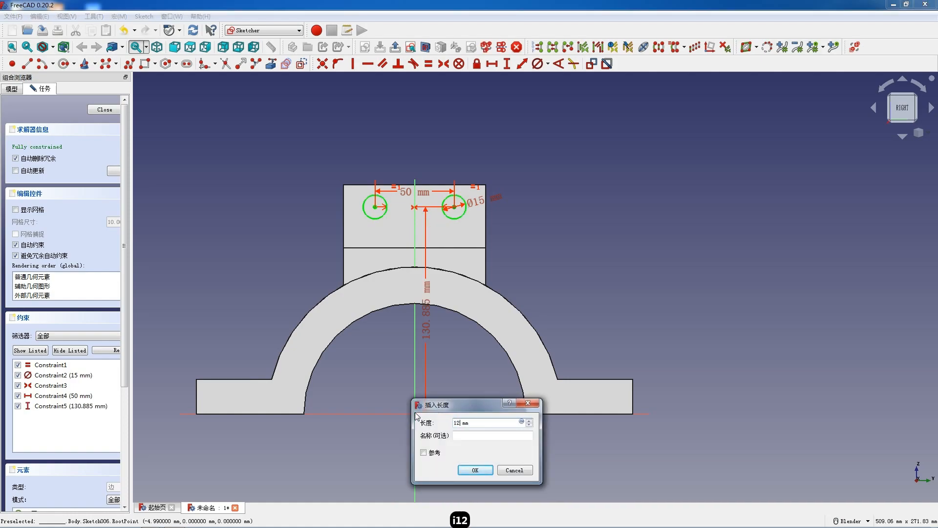
key("Return")
scroll(394, 303, "down", 2)
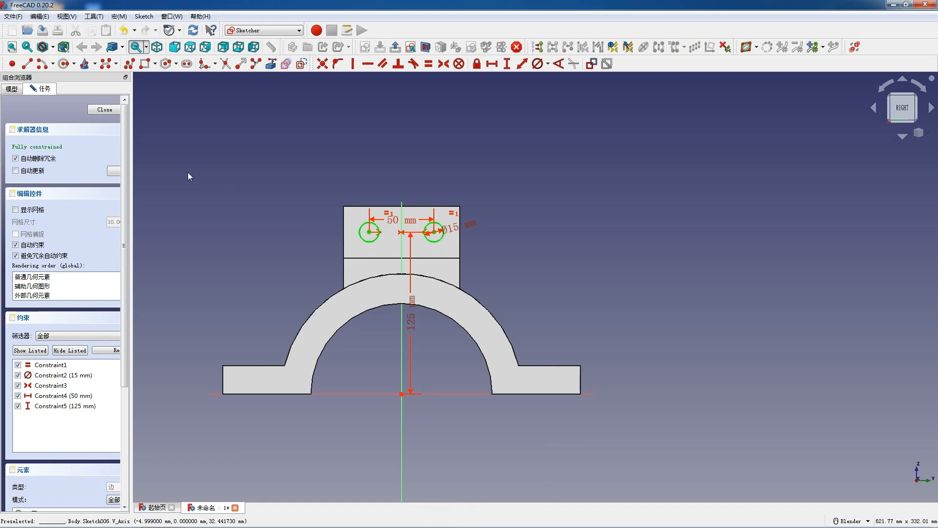
left_click(102, 111)
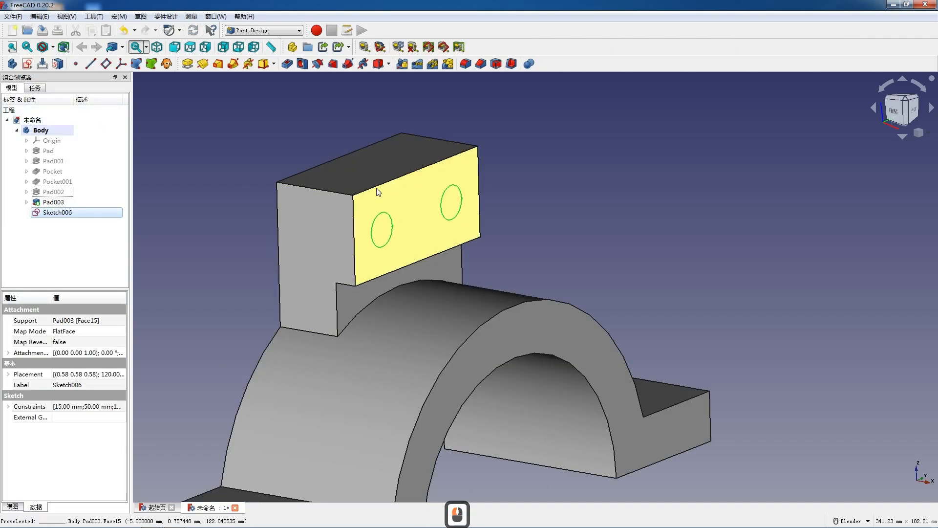
Pocket the two circles through the upright block
left_click(287, 64)
left_click(74, 147)
left_click(71, 151)
left_click(50, 111)
scroll(364, 171, "down", 3)
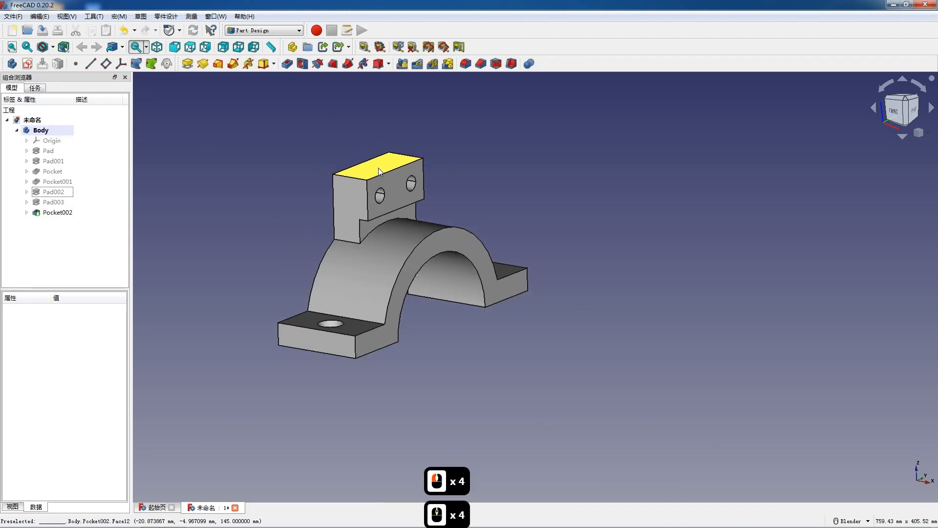
middle_click_drag(471, 315, 485, 274)
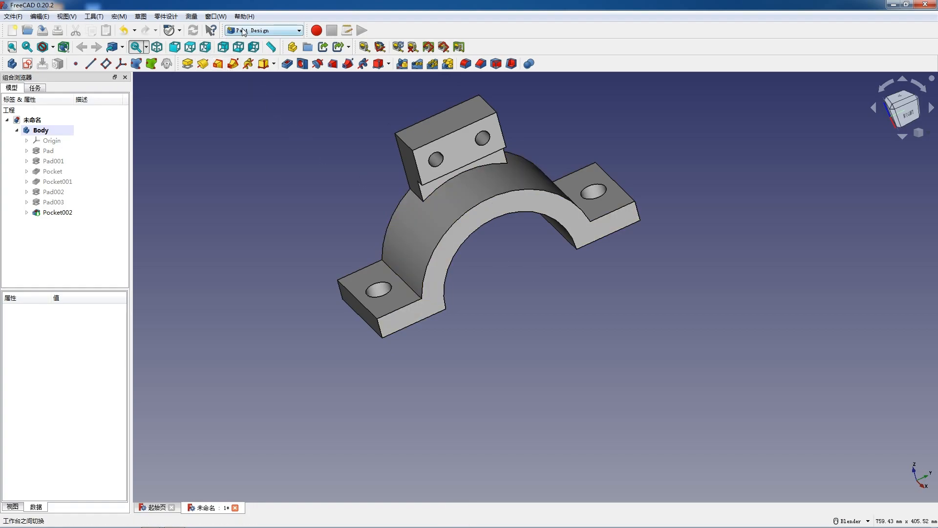
Set the model to the front view and create a TechDraw page from a template in the 大师之路Master's Path_图框_zh_CN folder
left_click(174, 47)
left_click(264, 30)
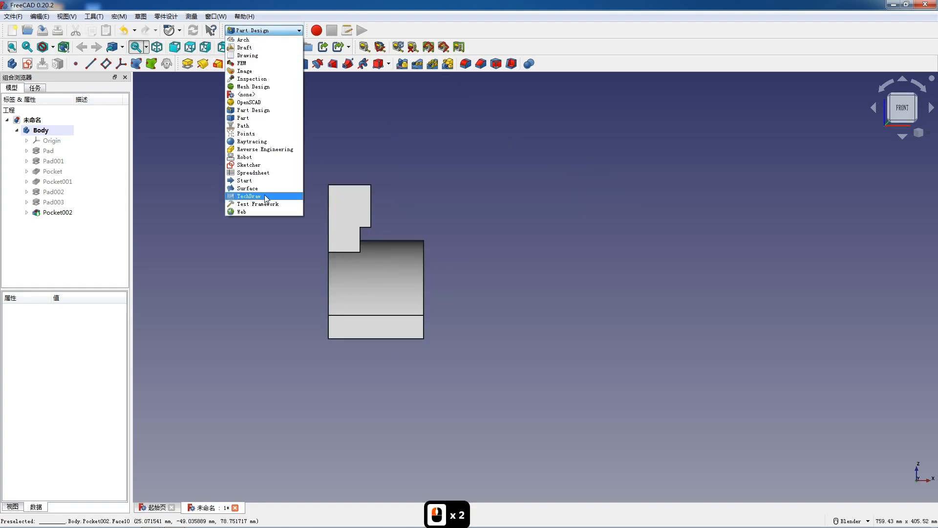
left_click(265, 195)
left_click(550, 47)
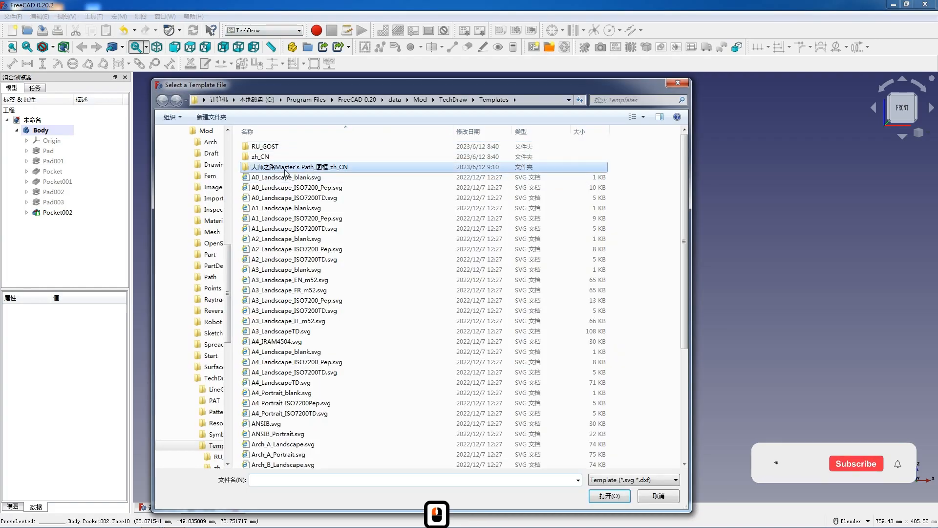
double_click(282, 156)
double_click(282, 155)
double_click(280, 177)
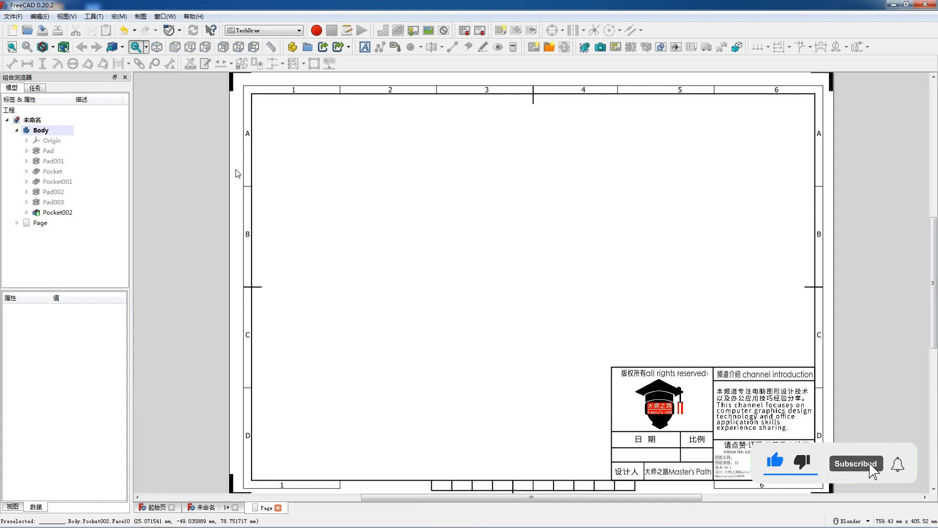
Insert a projection group of the Body on the page and give it a custom scale of 1:2
left_click(54, 130)
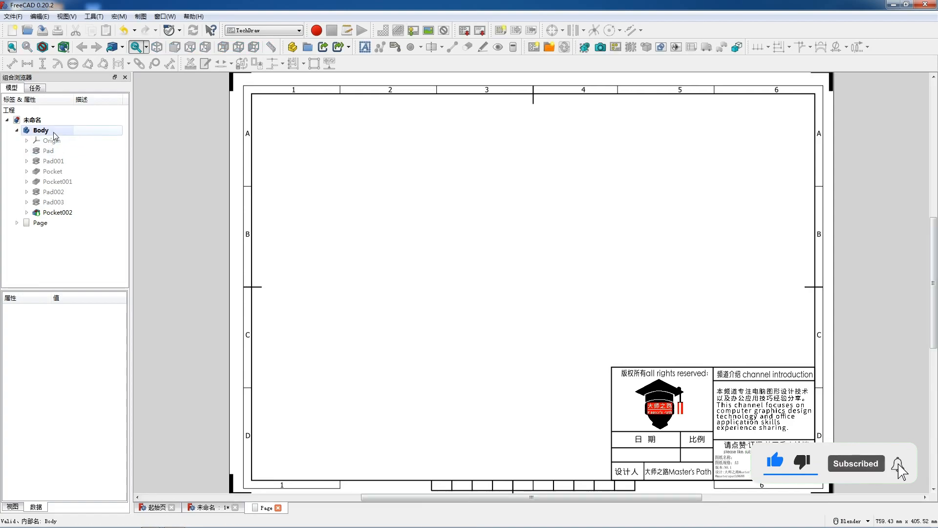
left_click(616, 47)
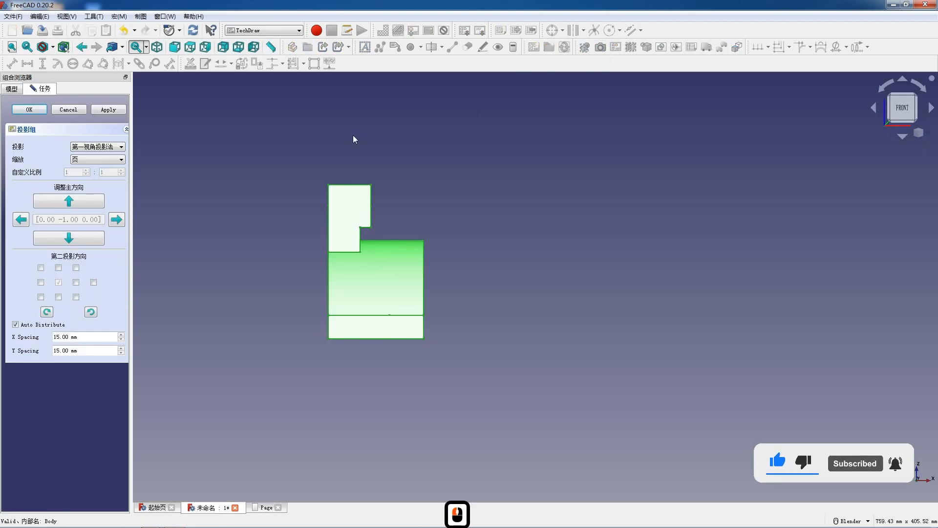
left_click(12, 88)
double_click(46, 226)
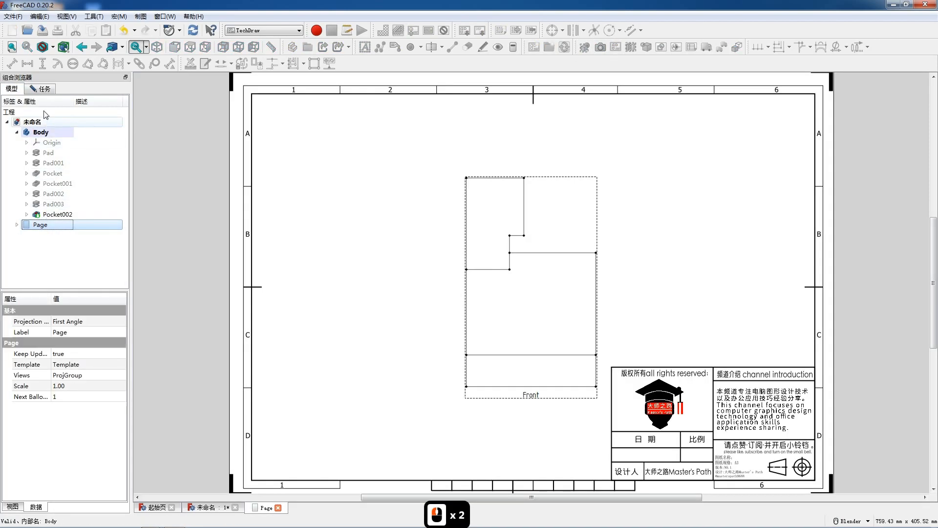
left_click(44, 89)
scroll(359, 168, "down", 3)
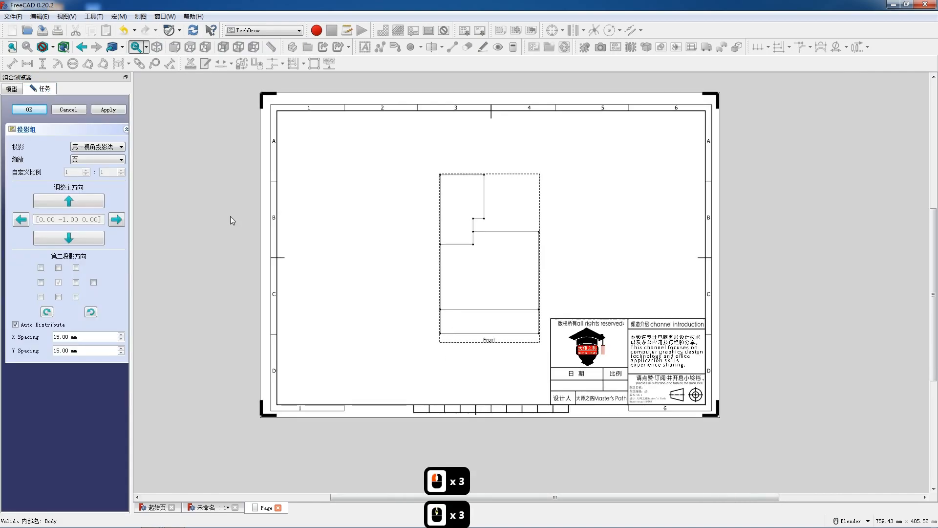
left_click(82, 163)
left_click(117, 181)
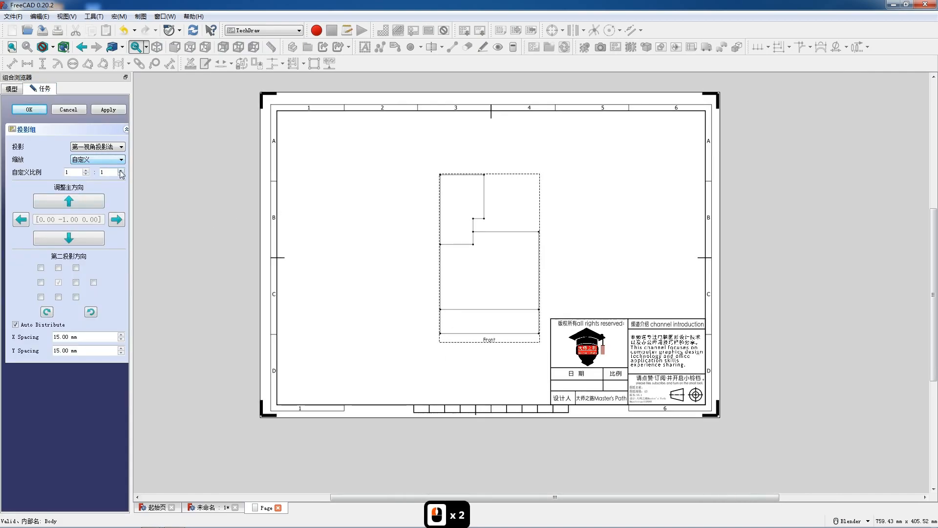
Add the Top, Right and FrontTopRight projections to the projection group and finish it
left_click(58, 297)
left_click(41, 282)
scroll(368, 273, "down", 4)
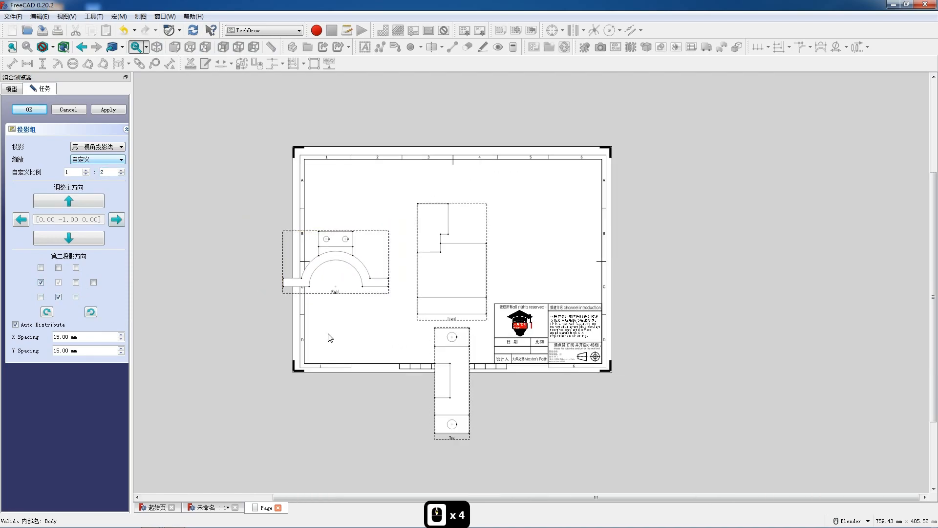
left_click(41, 297)
scroll(340, 299, "down", 3)
scroll(538, 366, "up", 5)
scroll(599, 369, "up", 1)
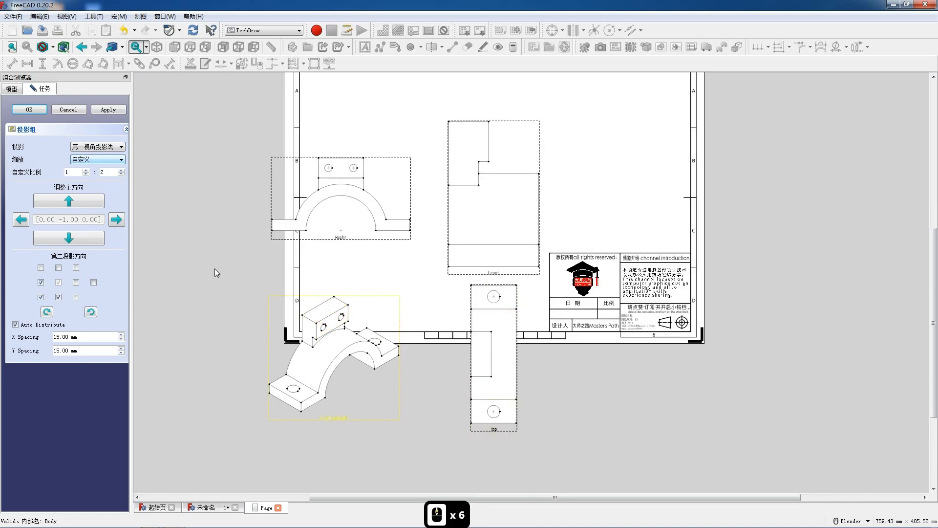
left_click(29, 110)
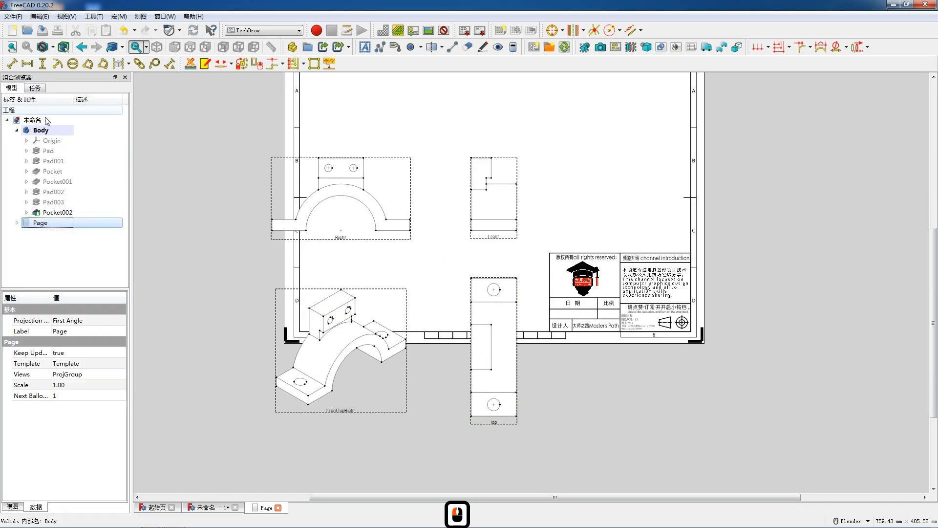
Move the Front view to the page's upper-left area and position the Top view directly beneath it
scroll(479, 230, "down", 4)
scroll(595, 251, "up", 3)
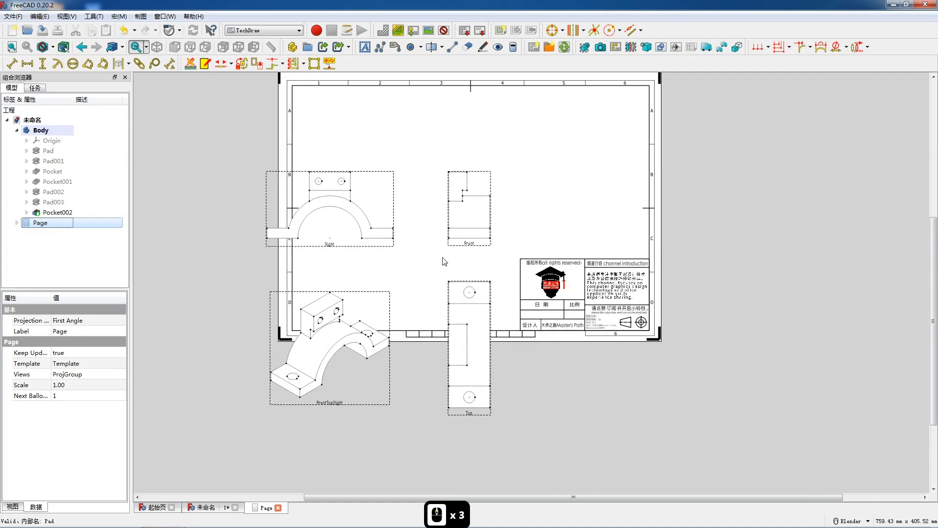
left_click_drag(335, 243, 375, 215)
left_click_drag(469, 244, 350, 172)
left_click_drag(347, 341, 347, 323)
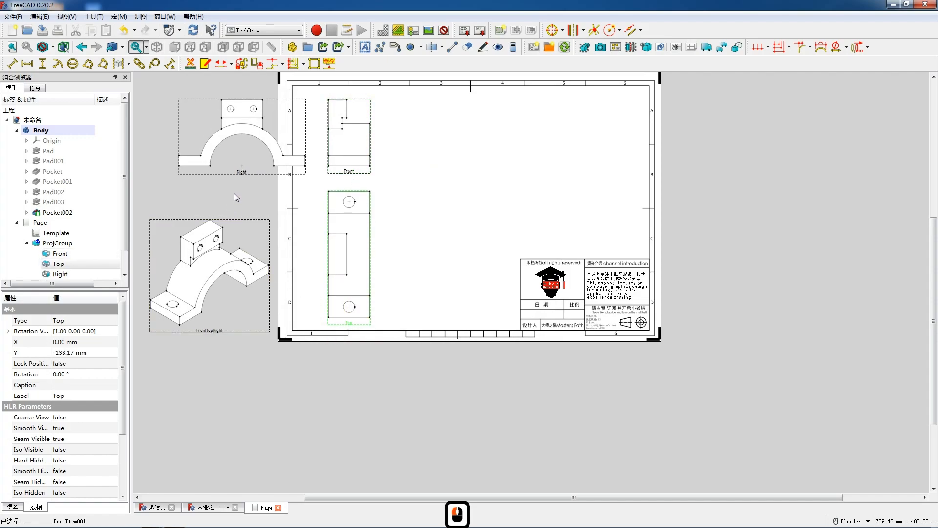
Place the Right view to the right of the Front view and the FrontTopRight view below it, beside the title block
left_click_drag(240, 171, 474, 191)
left_click(238, 329)
left_click_drag(239, 330, 581, 239)
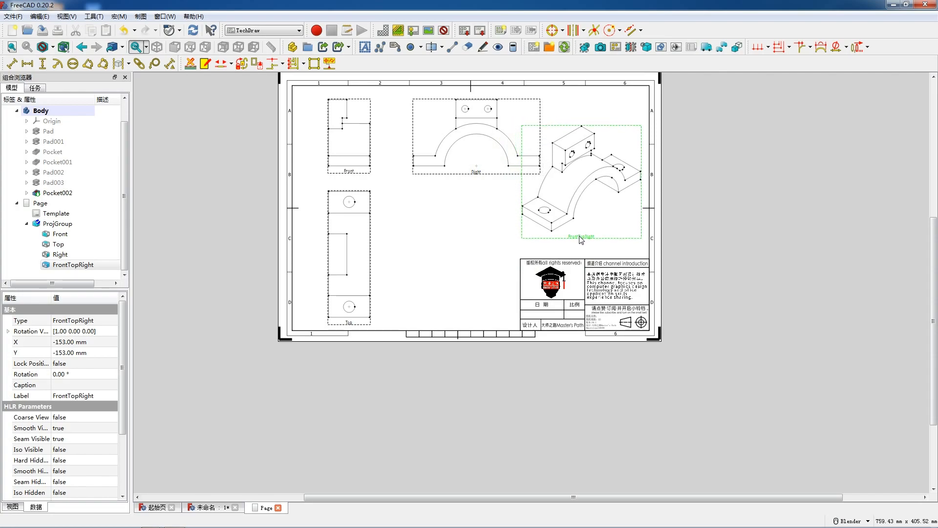
left_click_drag(581, 240, 455, 328)
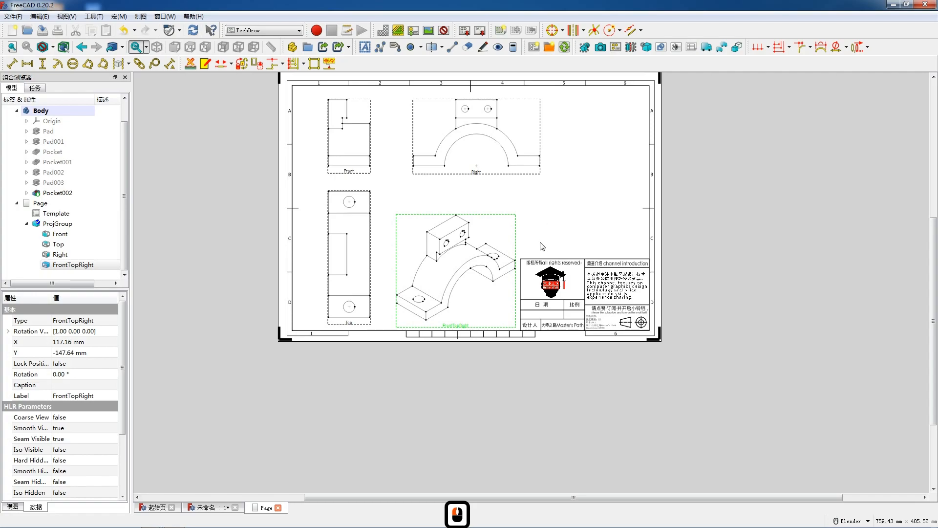
Shift the Right view closer to the Front view, to an X position of about 119 mm
scroll(543, 247, "up", 5)
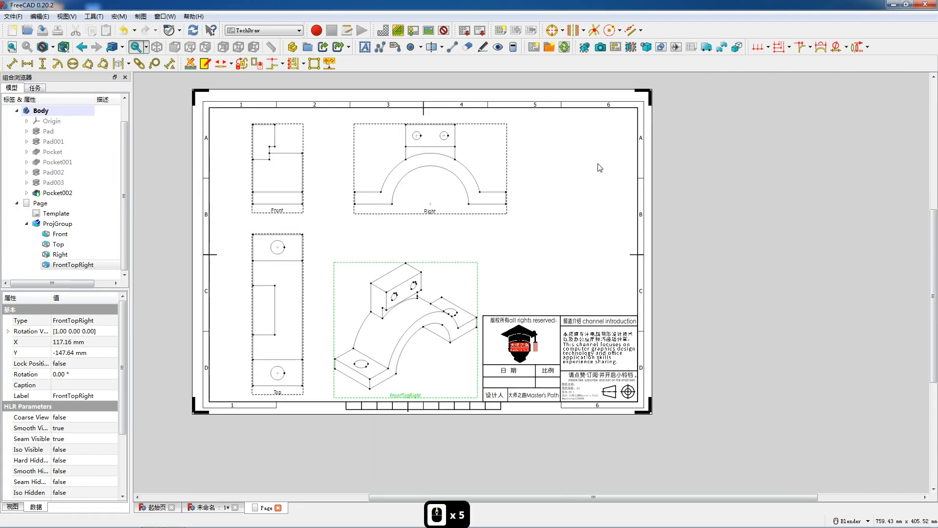
left_click_drag(436, 214, 415, 218)
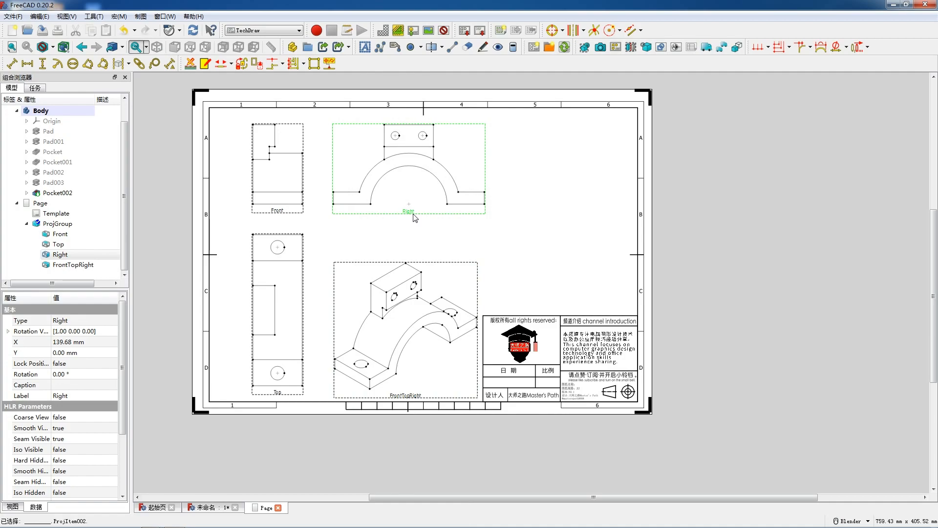
left_click_drag(415, 218, 414, 218)
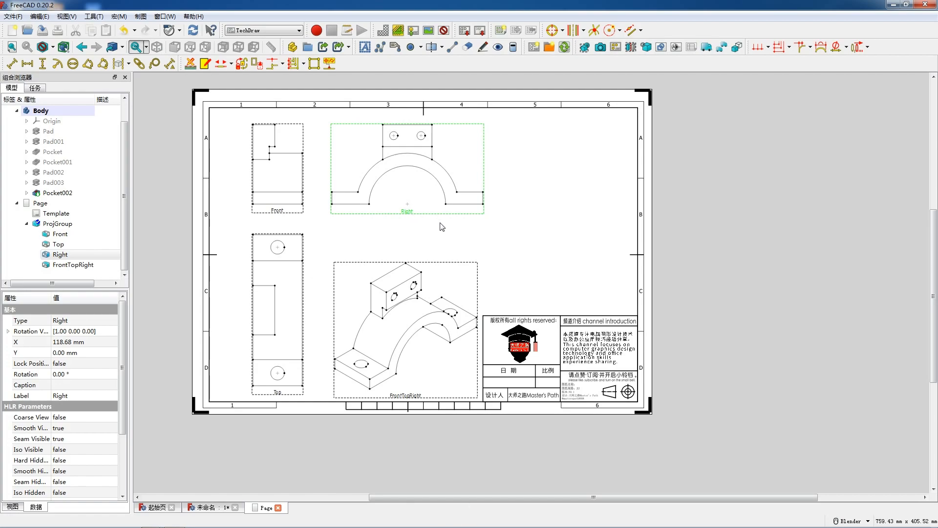
scroll(426, 369, "up", 1)
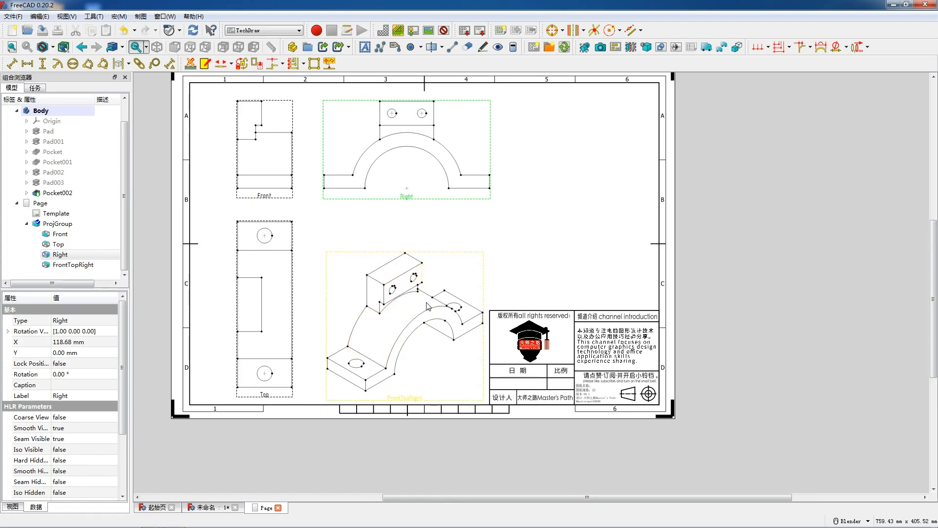
Lock the FrontTopRight view's position and turn on its hard hidden lines
left_click(410, 399)
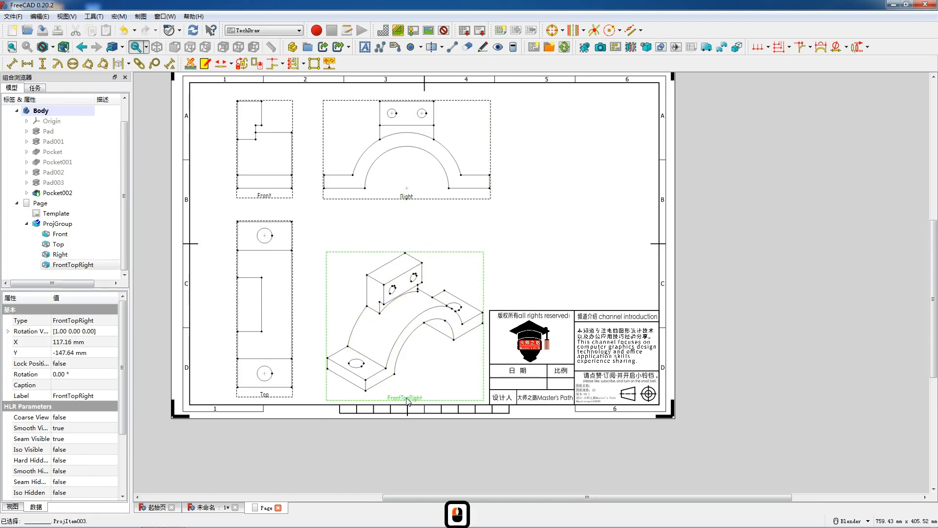
double_click(81, 364)
left_click(78, 384)
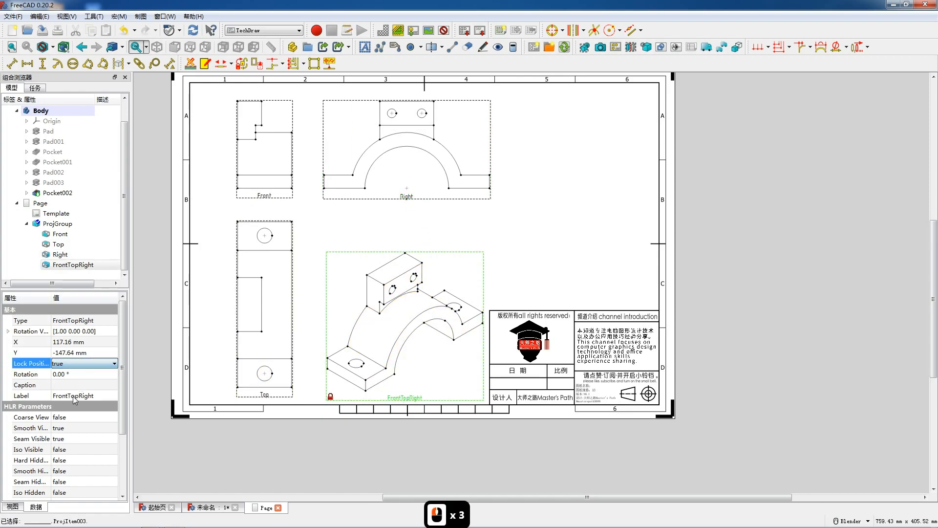
double_click(72, 461)
left_click(73, 480)
Turn on hard hidden lines for the Top view and lock its position
left_click(264, 393)
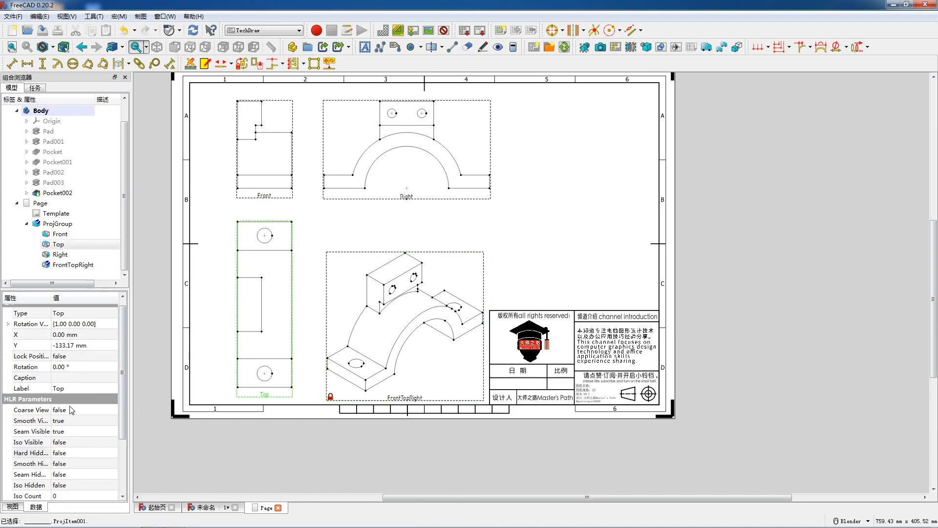
double_click(64, 459)
left_click(71, 473)
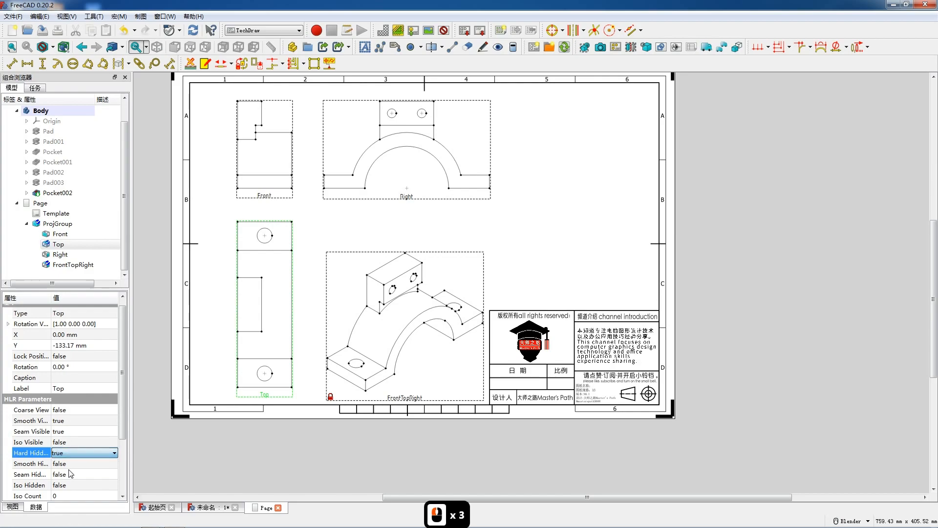
double_click(68, 356)
left_click(67, 370)
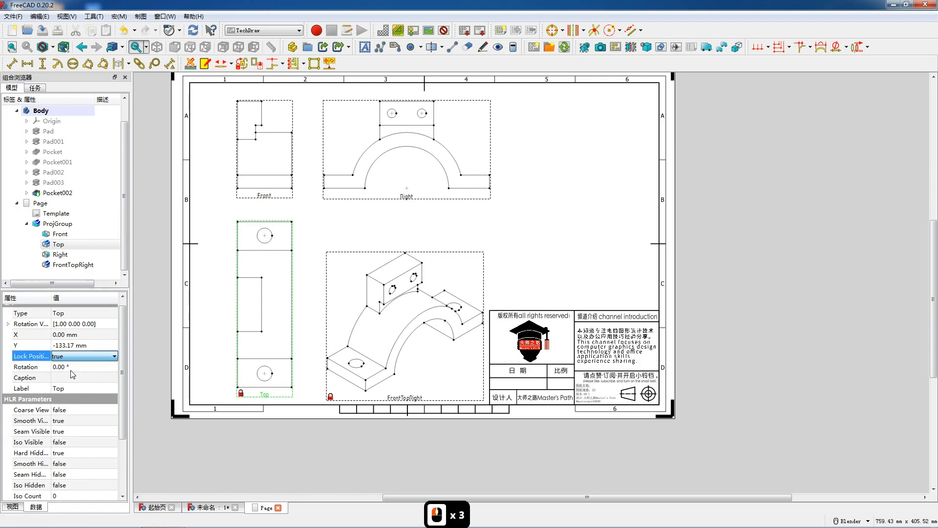
Lock the Right view's position and turn on its hard hidden lines
left_click(403, 200)
double_click(65, 359)
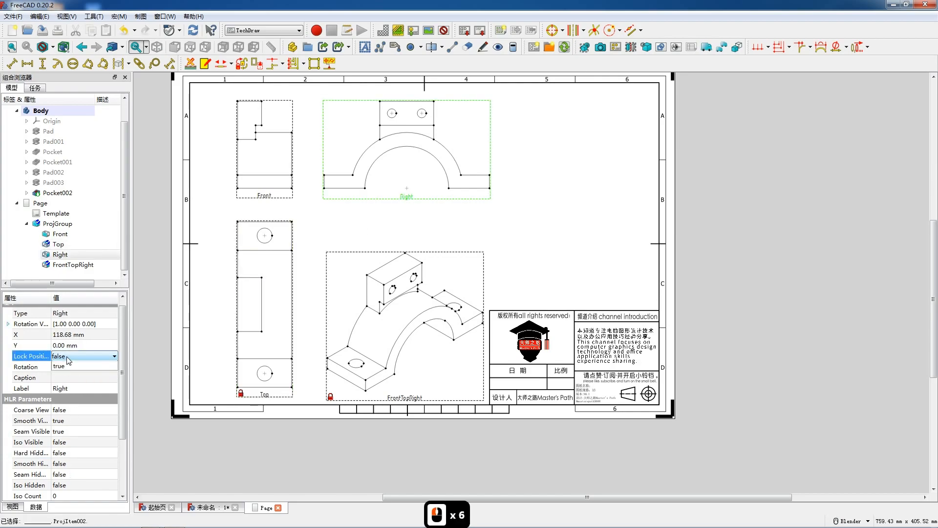
left_click(71, 371)
double_click(64, 454)
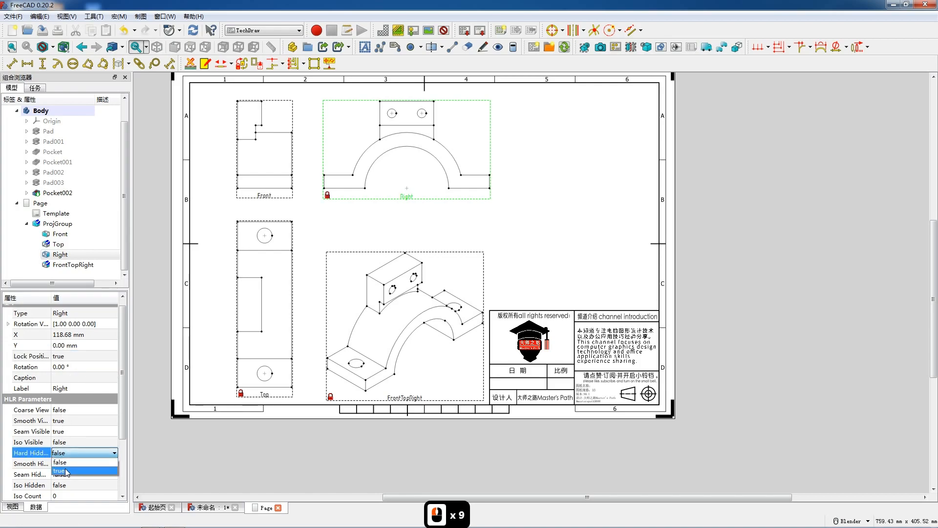
left_click(65, 459)
Turn on hard hidden lines for the Front view
left_click(259, 203)
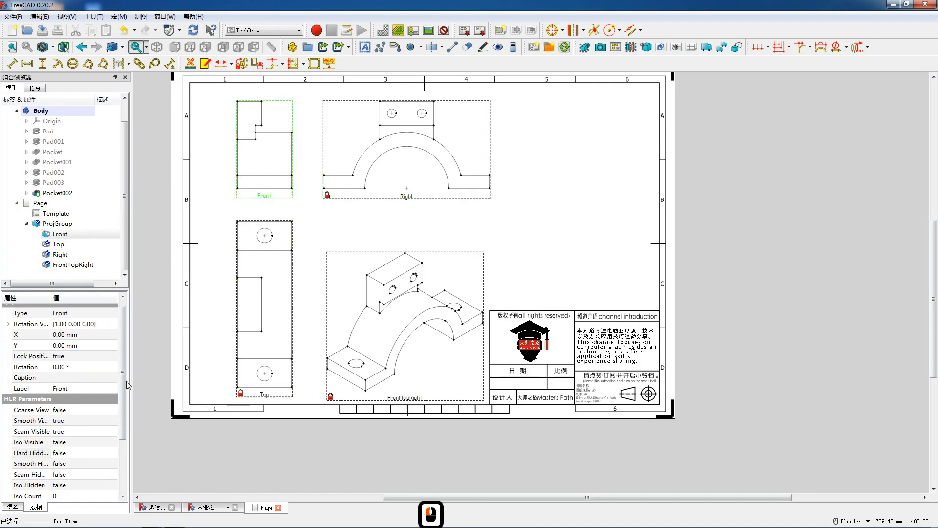
double_click(70, 455)
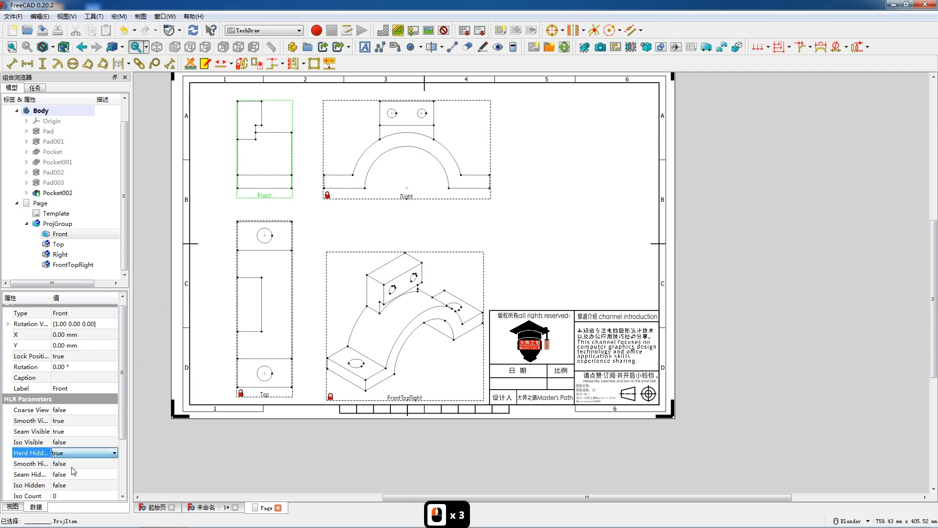
scroll(292, 310, "up", 1)
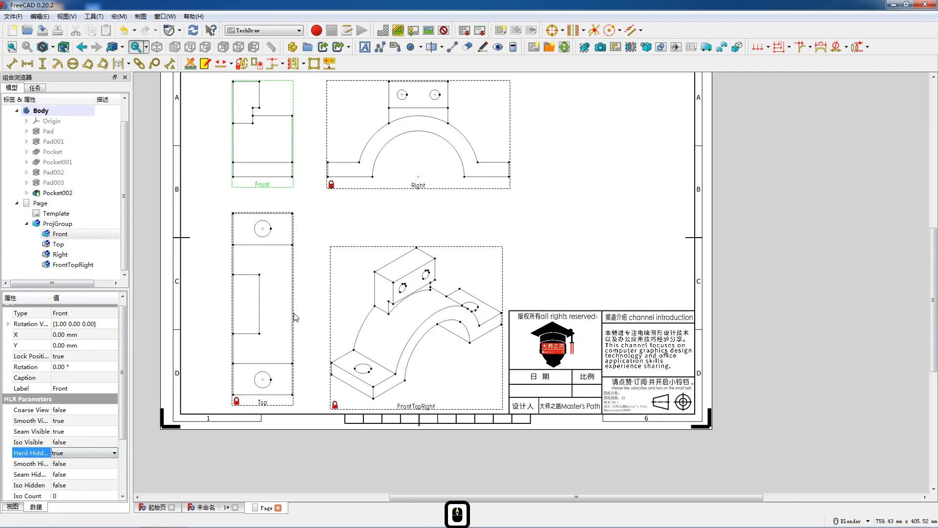
Create an upward-looking section view from the Top view and place it in the free area right of the Right view
left_click(293, 321)
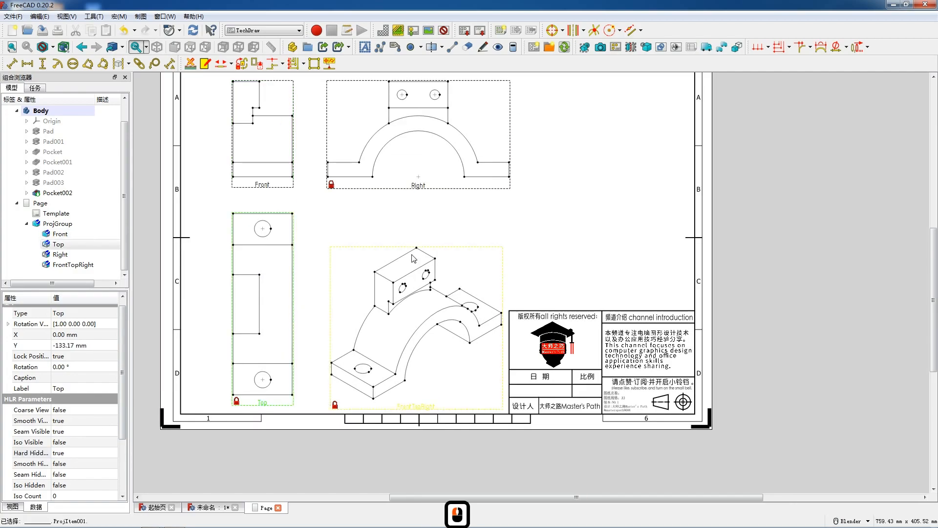
left_click(630, 46)
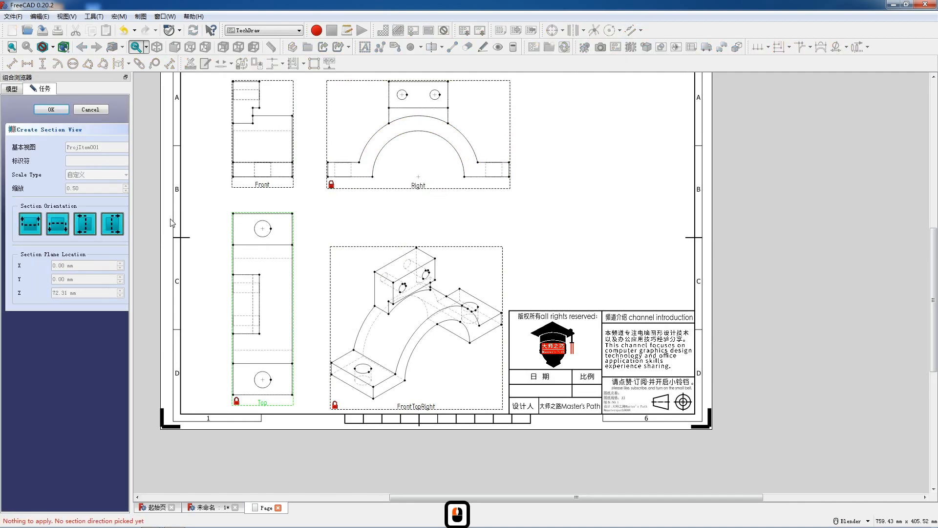
left_click(40, 226)
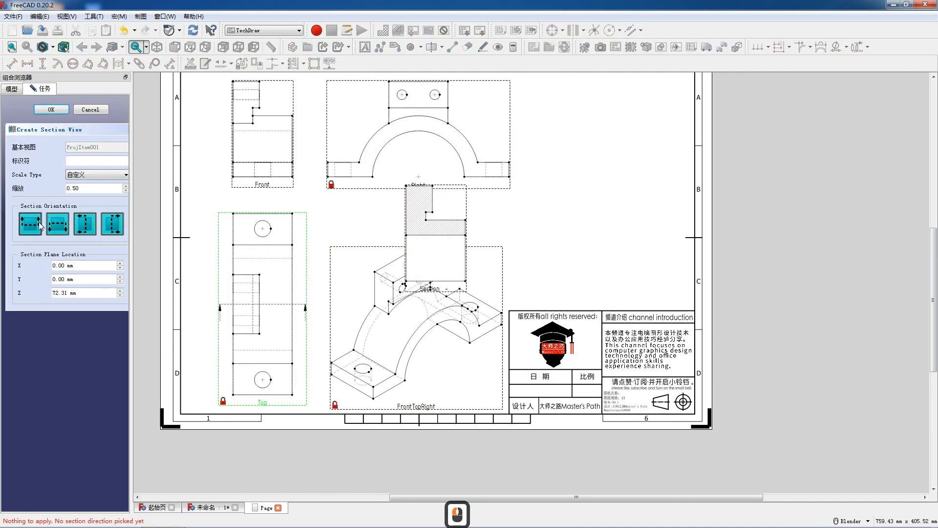
left_click(49, 109)
left_click_drag(430, 288, 597, 247)
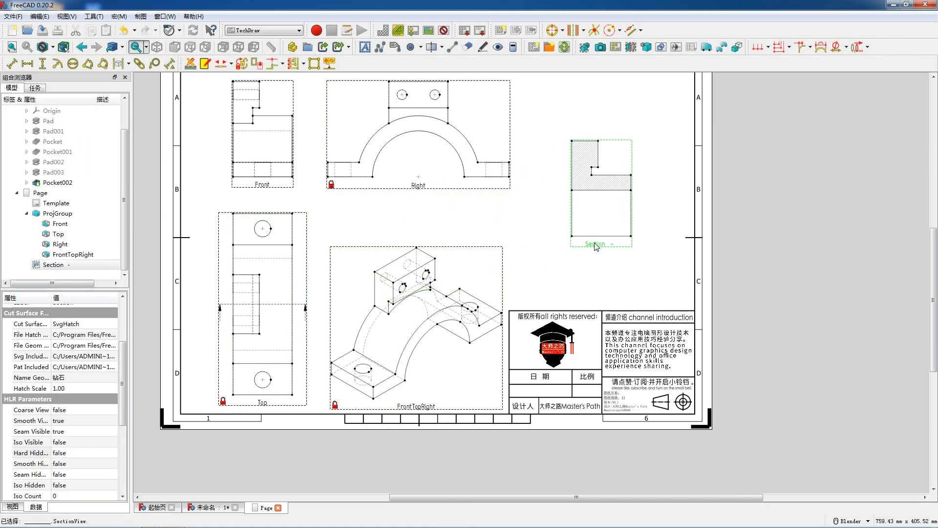
Edit the section view and give it the identifier AA
left_click(39, 265)
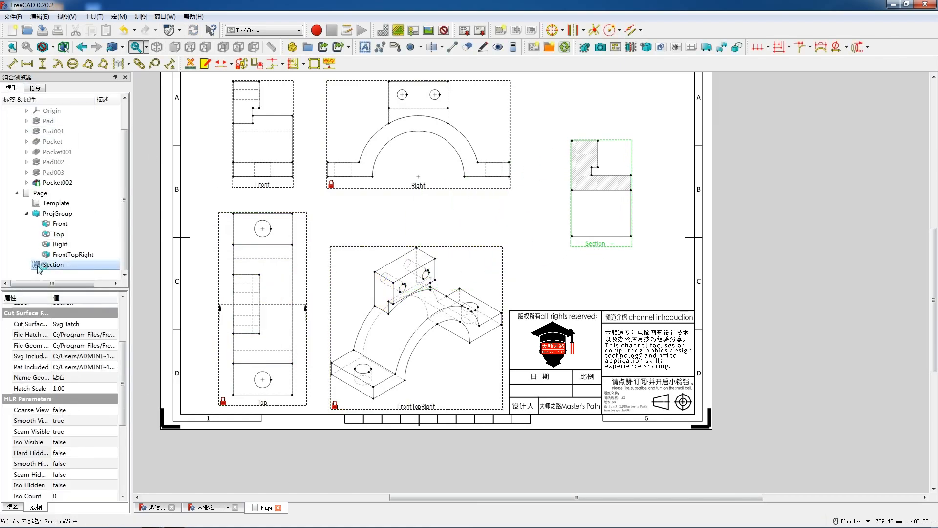
double_click(39, 266)
left_click(77, 159)
type("AA")
left_click(47, 110)
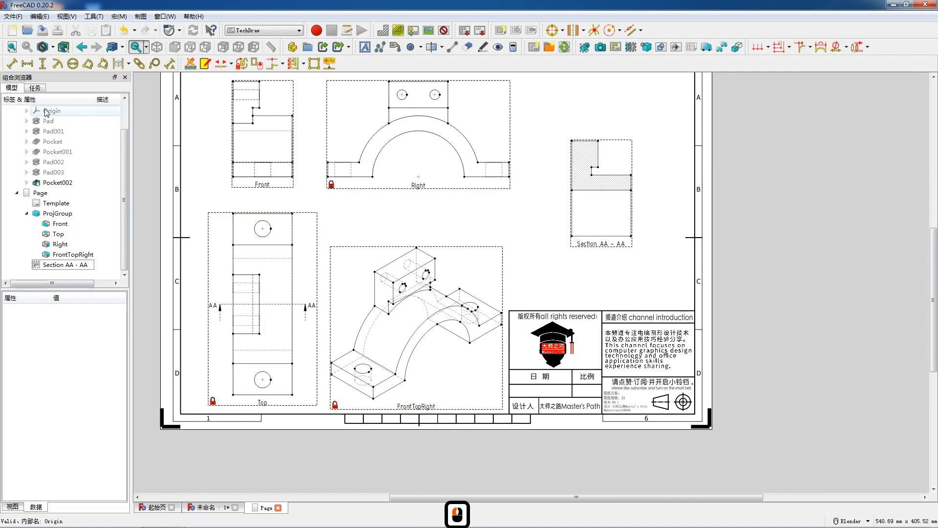
Shorten the section view's identifier to A
double_click(59, 265)
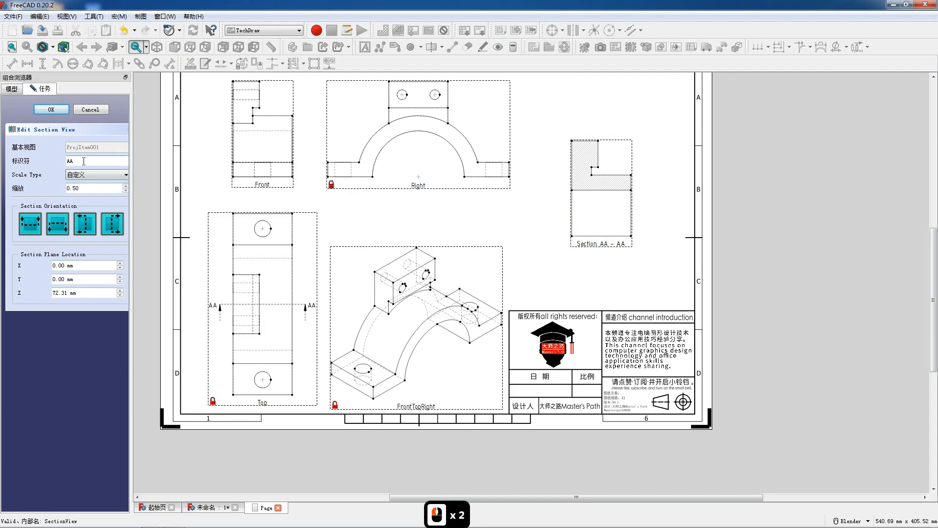
key("BackSpace")
left_click(51, 109)
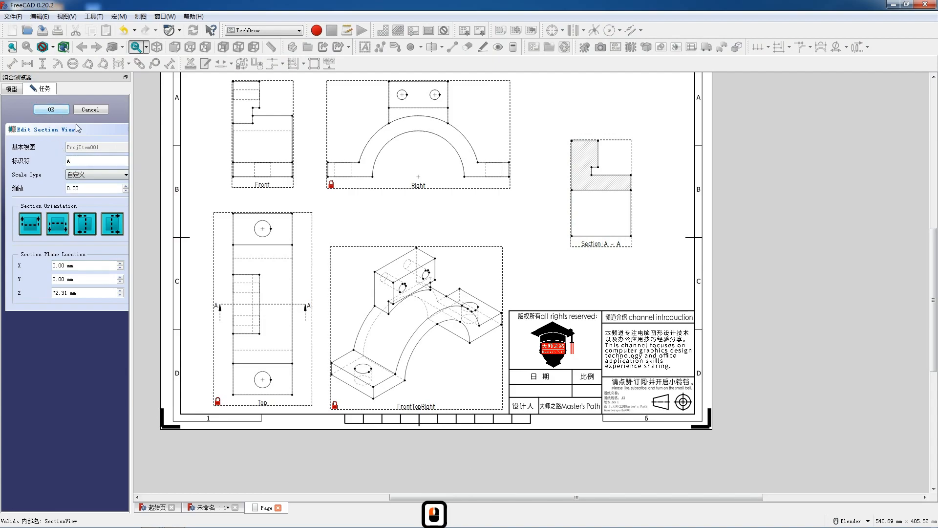
scroll(307, 229, "down", 1)
scroll(471, 271, "down", 1)
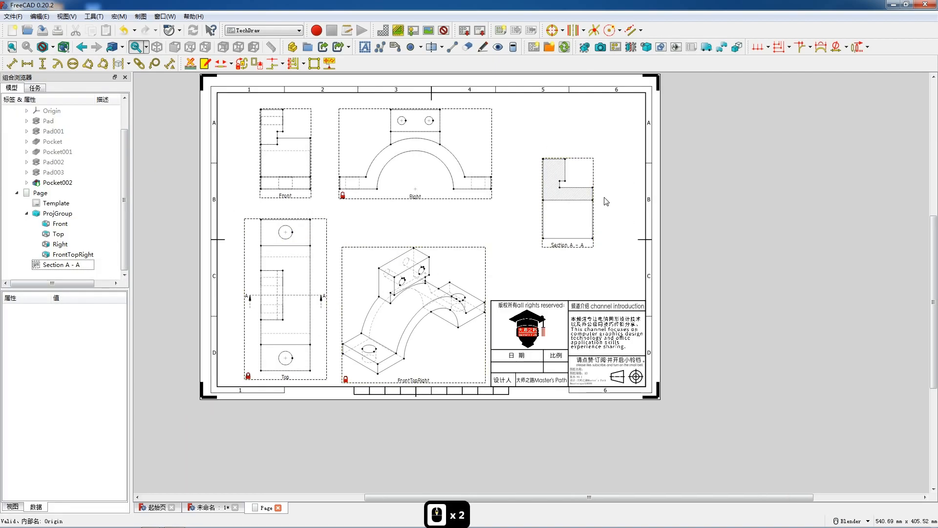
Lock the position of section view A - A on the page
scroll(577, 201, "up", 2)
left_click(566, 258)
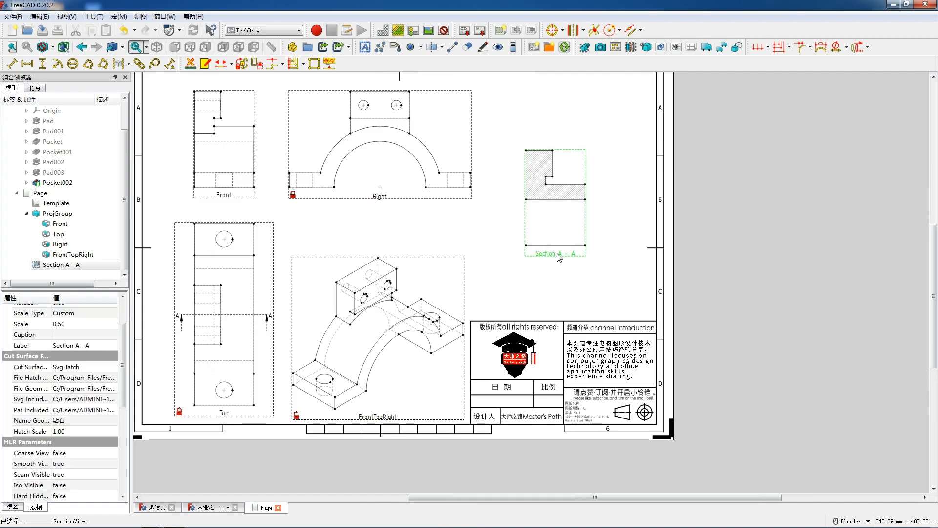
scroll(494, 298, "down", 1)
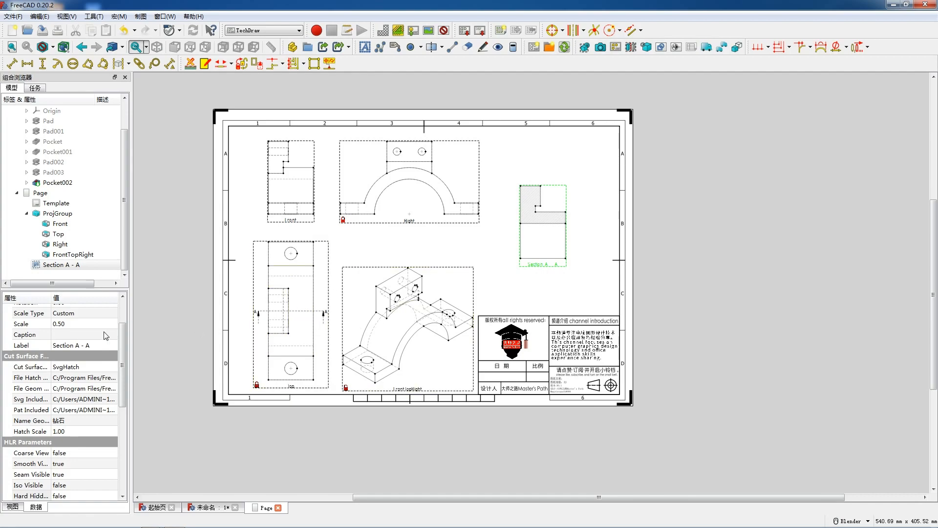
scroll(77, 358, "up", 2)
double_click(75, 343)
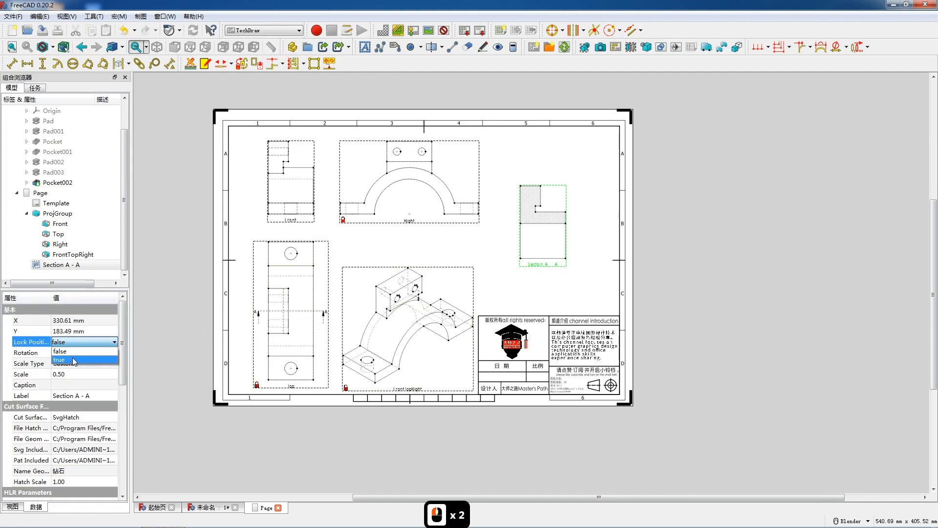
left_click(73, 361)
Add a horizontal dimension to the bottom edge of the Front view, placed below the view
scroll(432, 357, "up", 2)
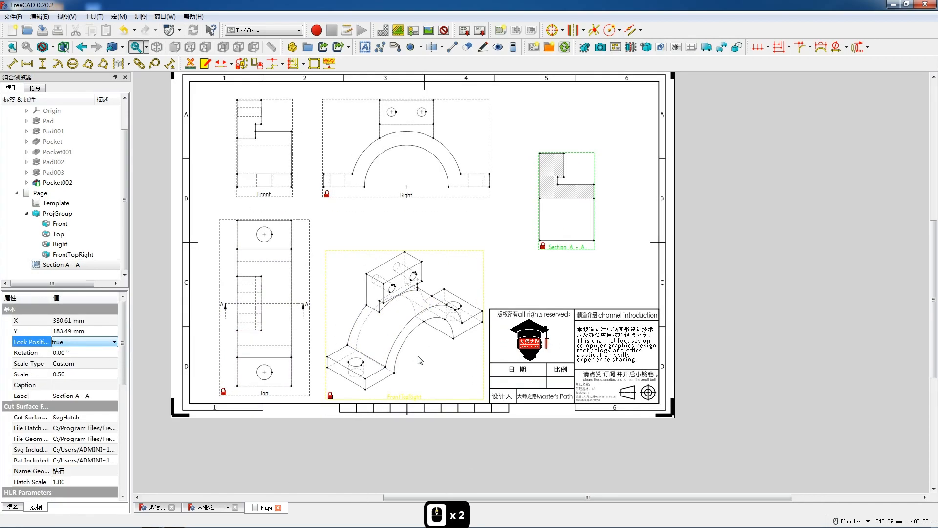
scroll(260, 131, "up", 9)
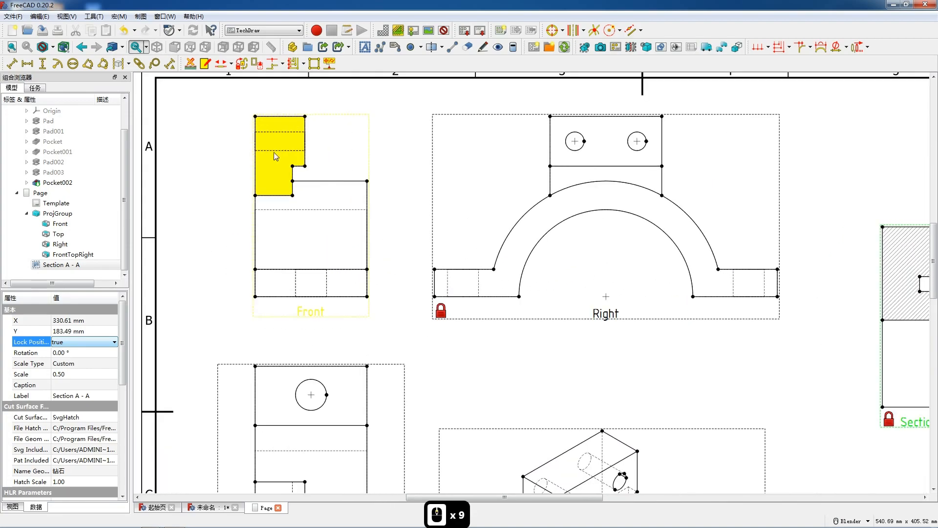
left_click(309, 296)
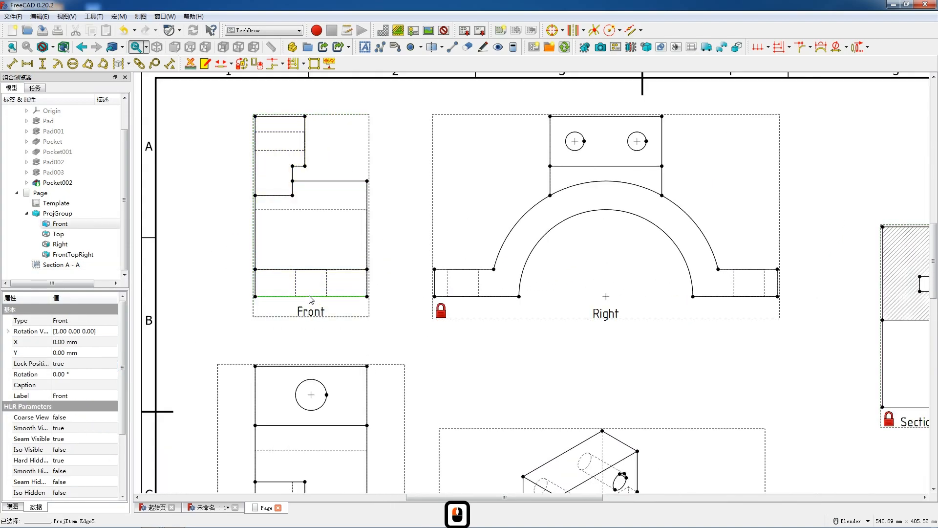
key("shift+h")
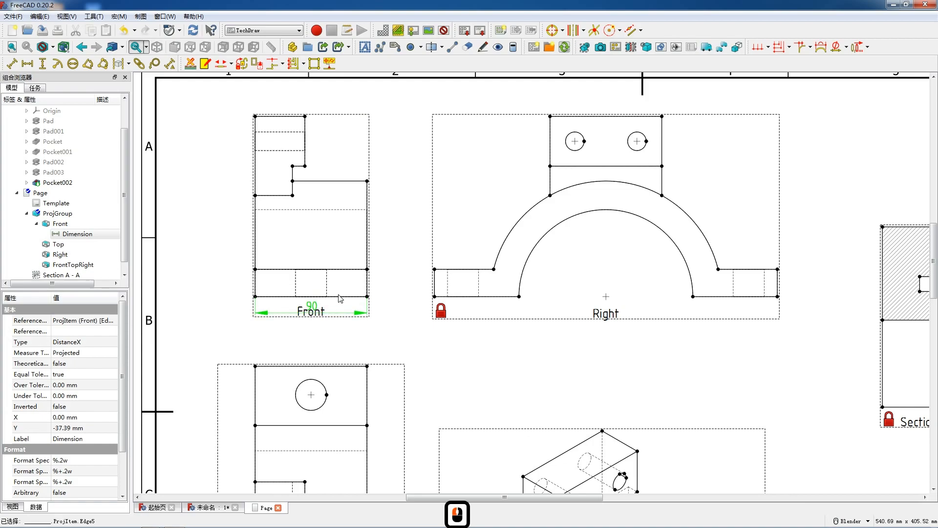
Add a horizontal centre line midway between the two hidden hole edges in the Front view's upper block, with a 3 mm extension
left_click(255, 296)
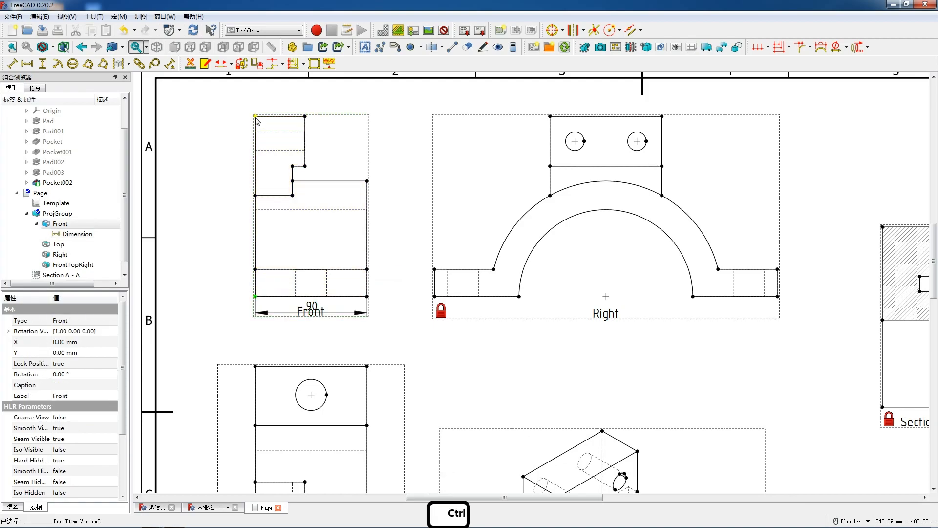
left_click(275, 136, "ctrl")
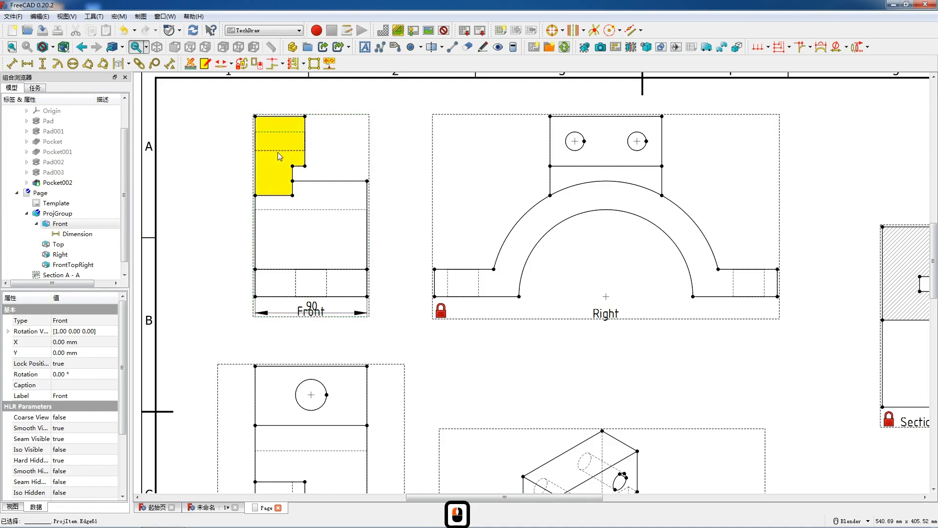
left_click(280, 150, "ctrl")
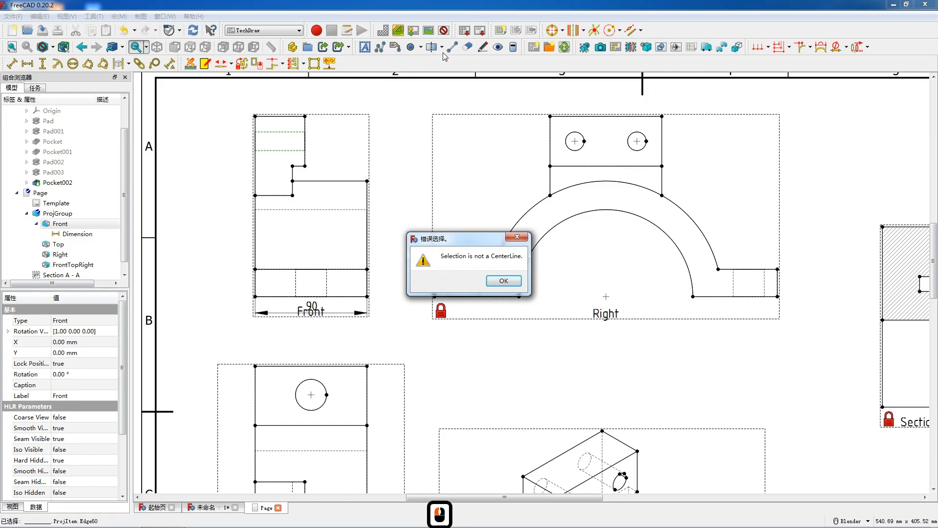
left_click(511, 280)
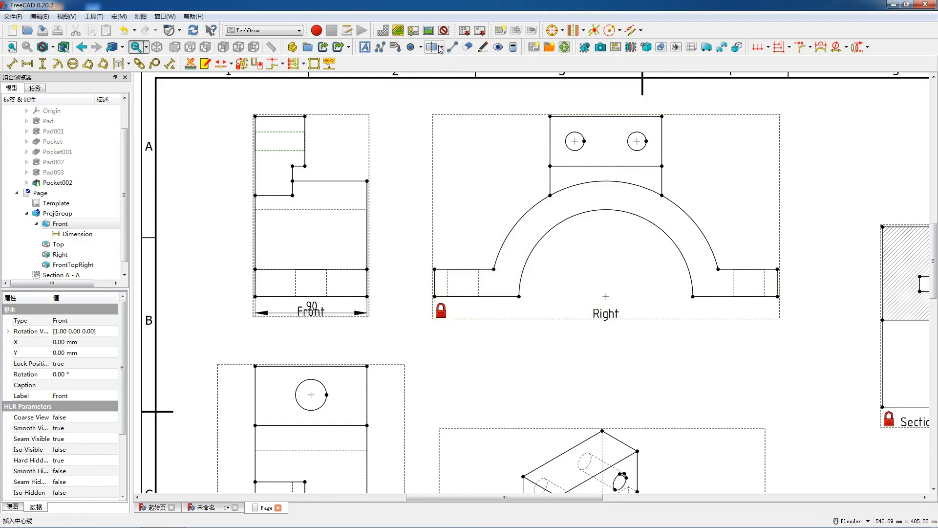
left_click(439, 48)
left_click(502, 280)
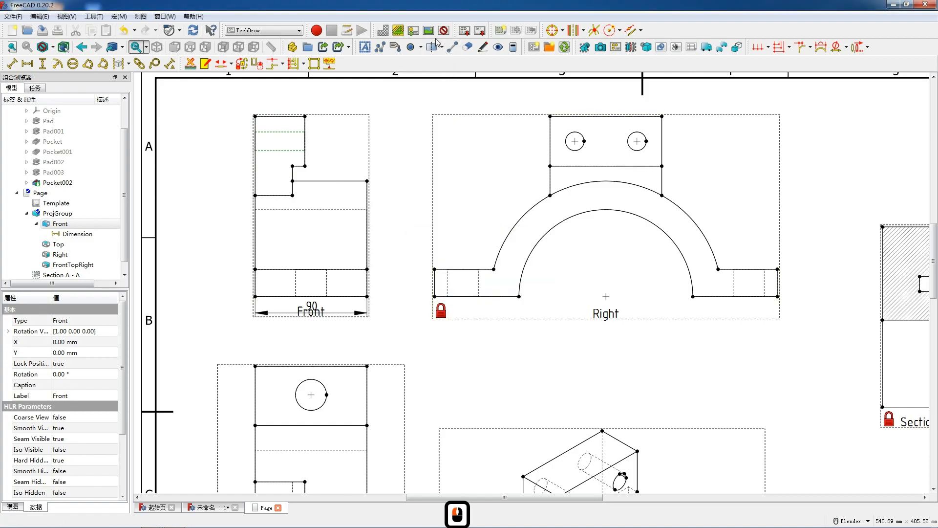
left_click(442, 48)
left_click(464, 73)
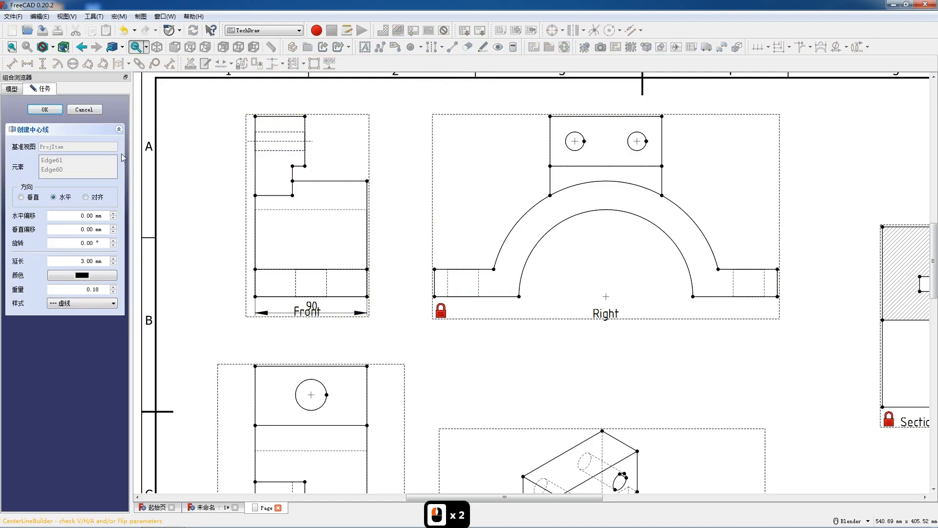
left_click(56, 110)
Dimension the vertical distance from the hole's centre line to the Front view's bottom edge, placed left of the outline
left_click(268, 142)
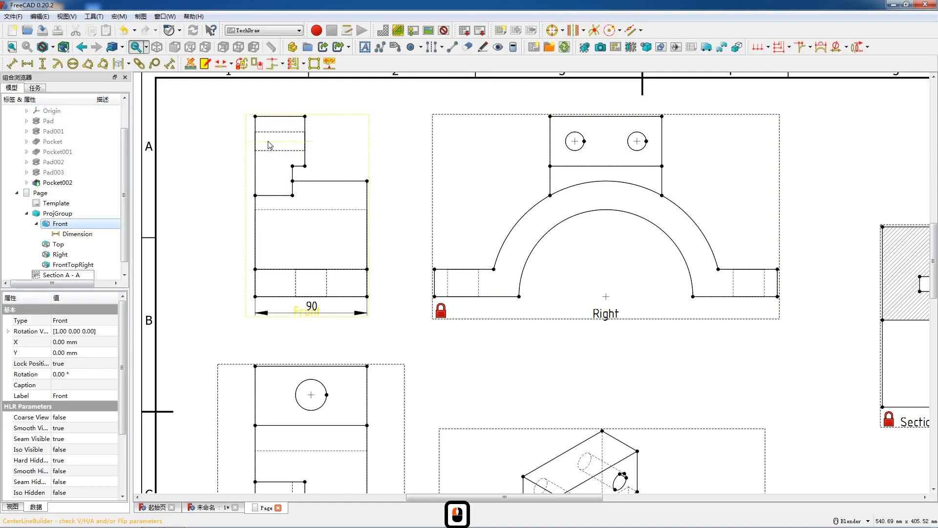
left_click(263, 297, "ctrl")
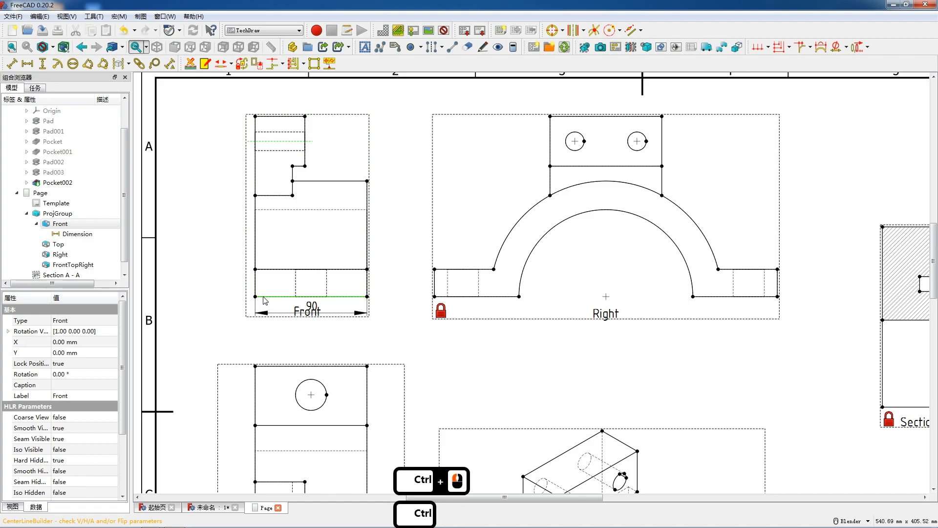
key("shift+v")
left_click_drag(314, 189, 239, 225)
Dimension the Front view's overall height from top edge to bottom edge, placed outside the hole-height dimension
left_click(266, 116)
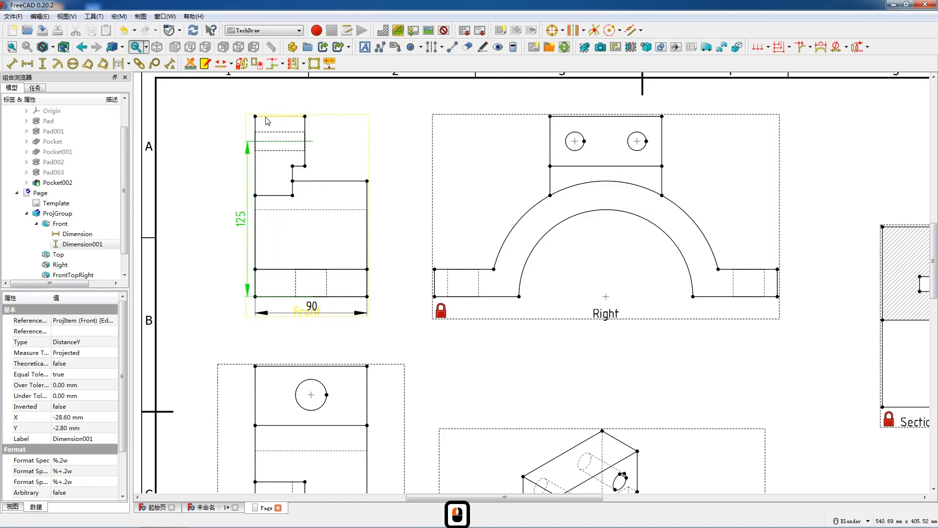
left_click(290, 297, "ctrl")
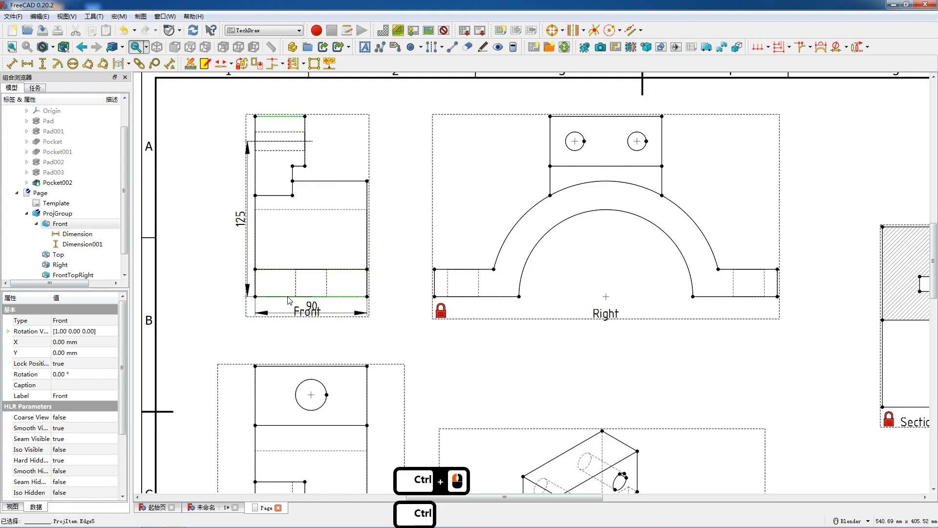
key("shift+v")
left_click_drag(252, 210, 226, 211)
Add horizontal dimensions to the narrow neck's lower edge and the upper block's top edge in the Front view
left_click(282, 196)
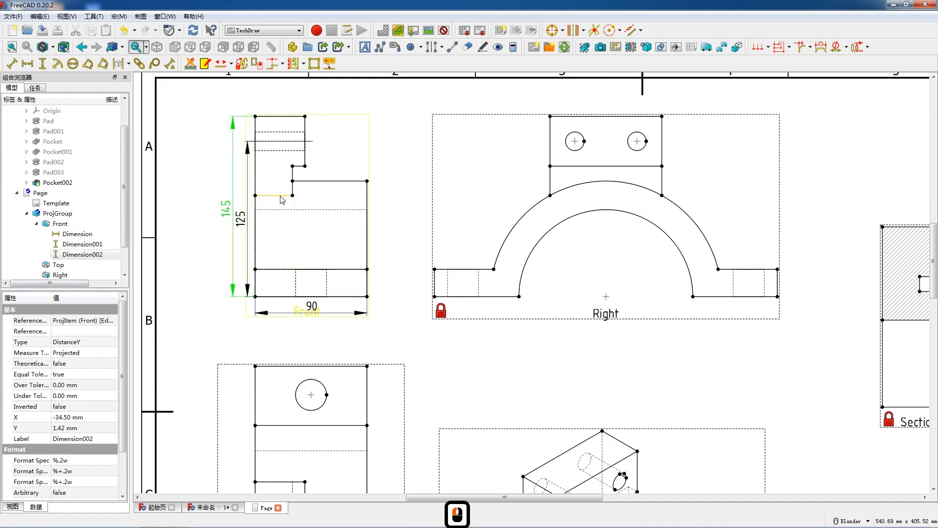
key("shift+h")
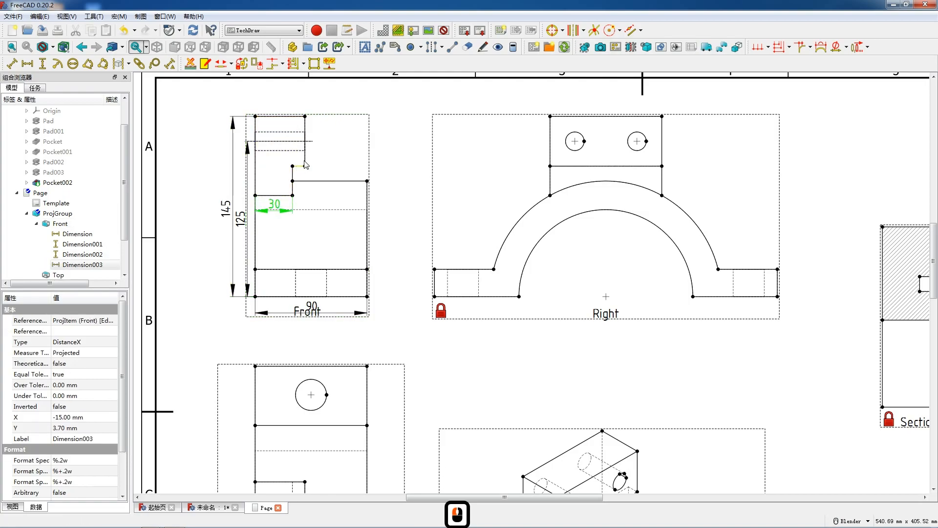
left_click(296, 117)
key("shift+h")
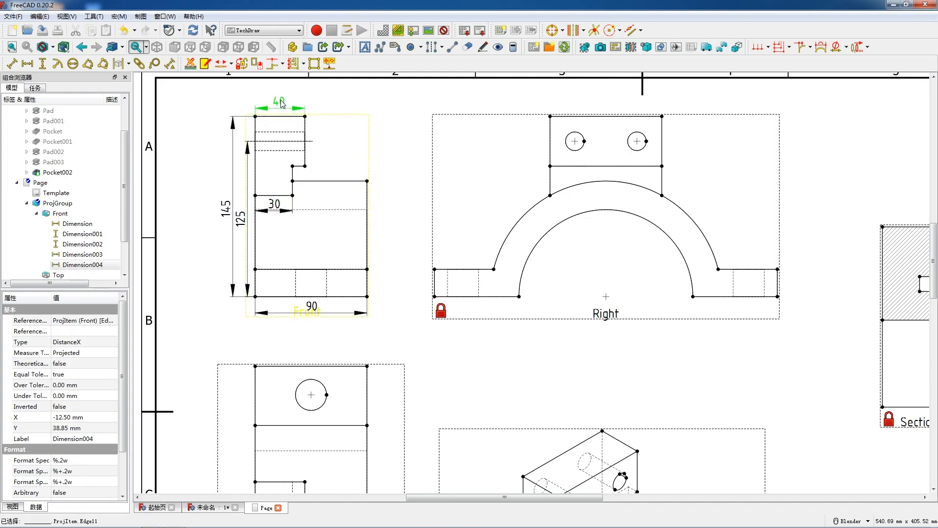
Dimension the height of the upper block's right edge and the hidden base hole's width in the Front view, placing the width above the base
left_click(305, 139)
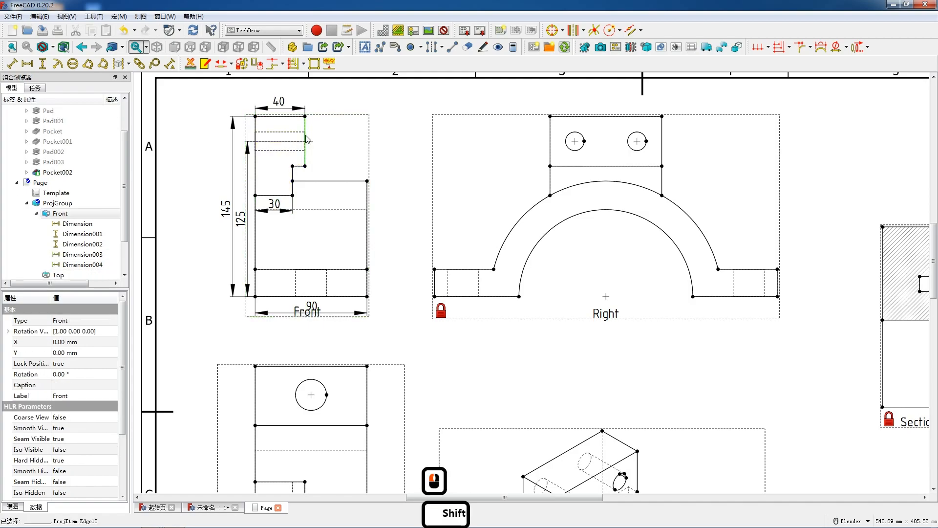
key("shift+v")
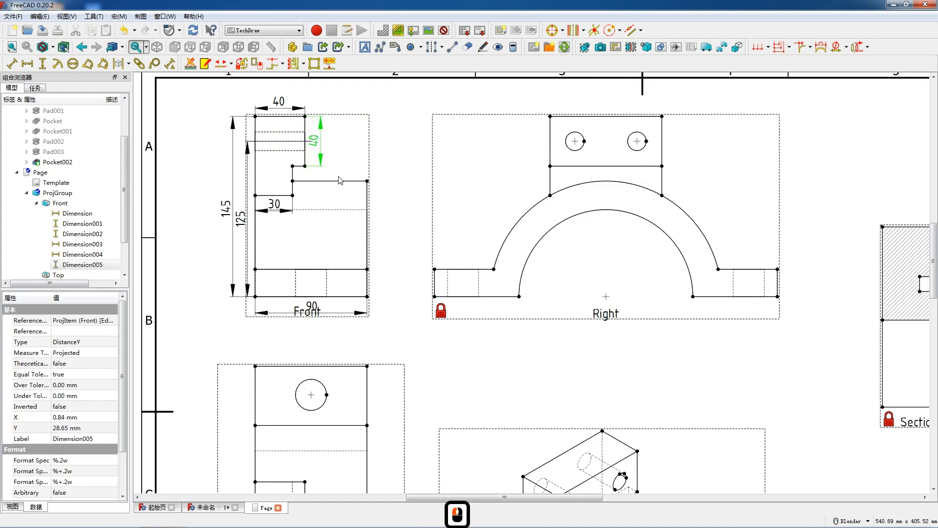
left_click(303, 284)
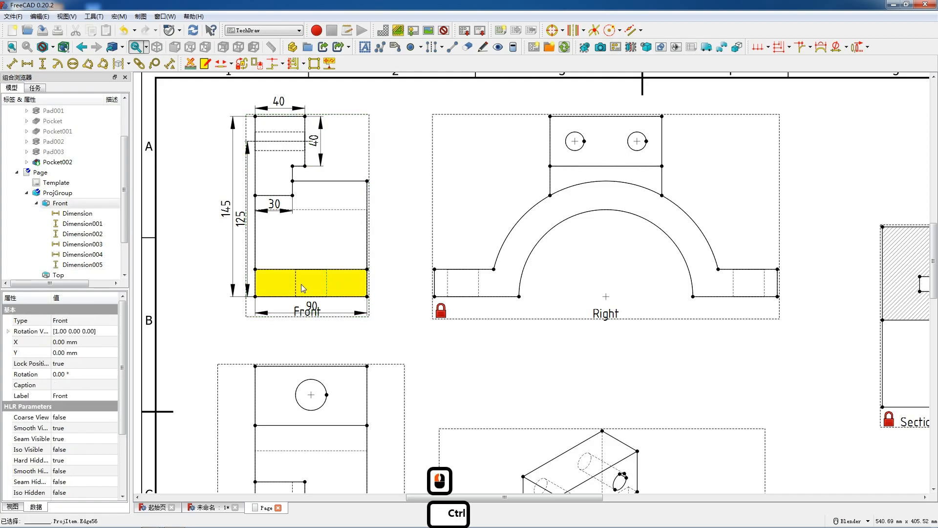
left_click(297, 286, "ctrl")
key("shift+h")
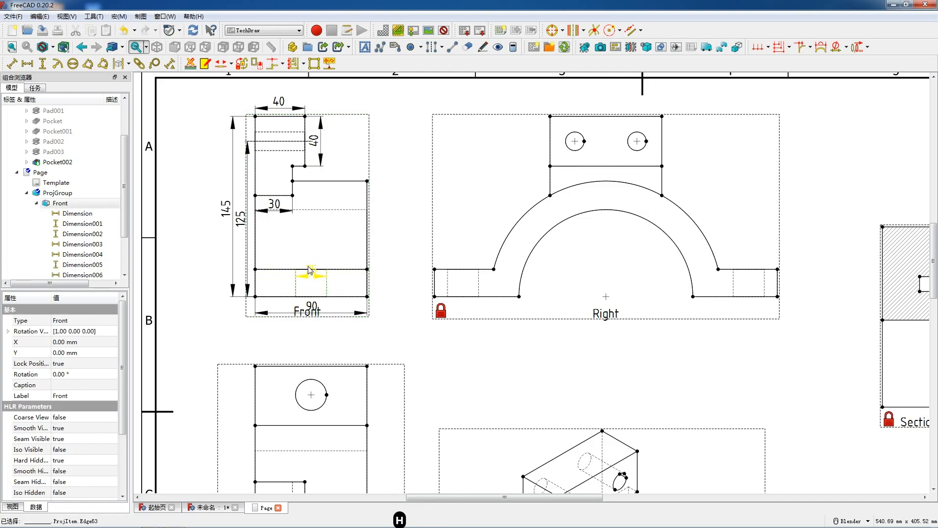
left_click(310, 264)
left_click_drag(309, 259, 308, 257)
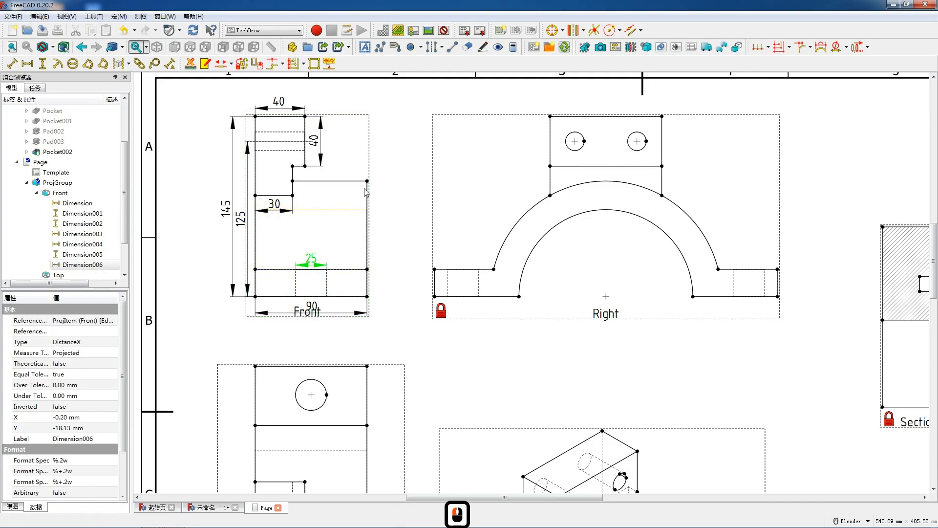
Dimension the vertical distance between the arch's upper right corner and the base's bottom right corner in the Front view, placed to the right
left_click(367, 181)
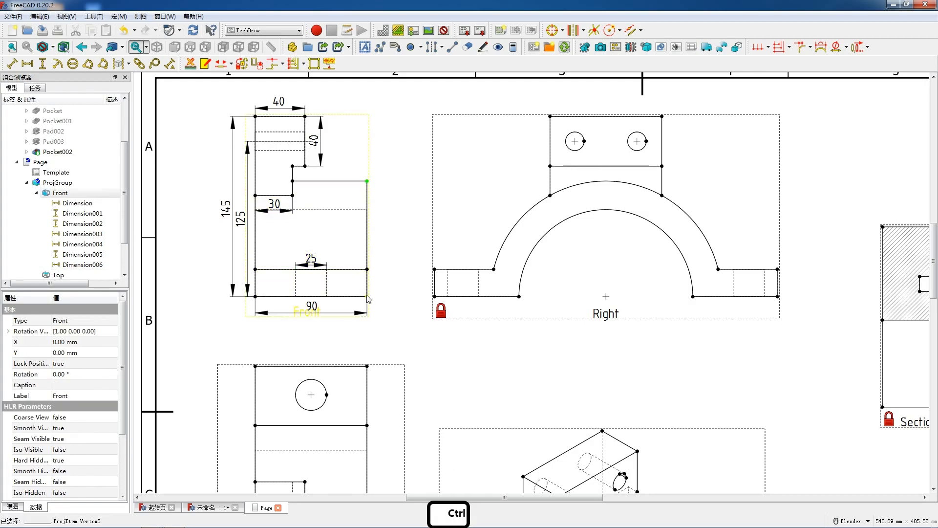
left_click(367, 297, "ctrl")
key("shift+v")
left_click_drag(369, 243, 380, 247)
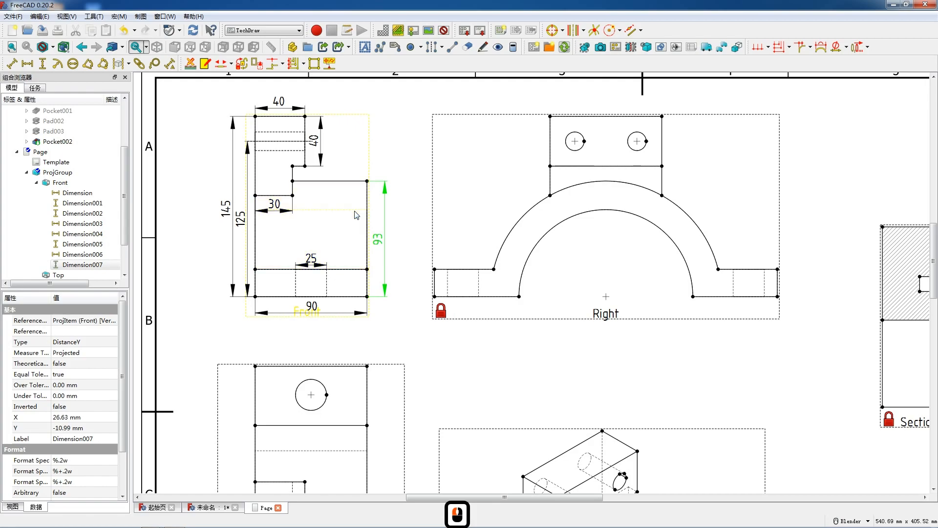
Dimension the height from the Front view's bottom edge to the hidden arch line on the right, and move the arch-height dimension farther out
left_click(361, 210)
left_click(361, 297, "ctrl")
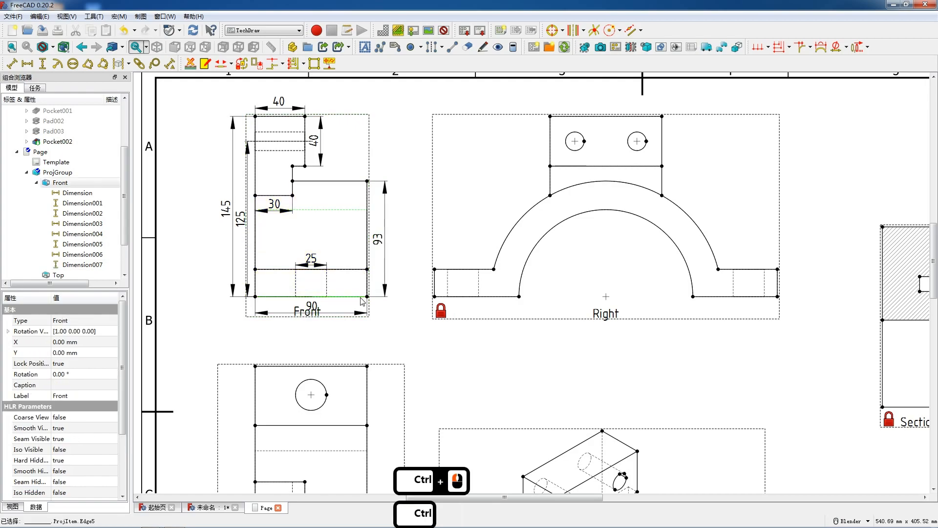
key("v")
left_click_drag(256, 252, 394, 246)
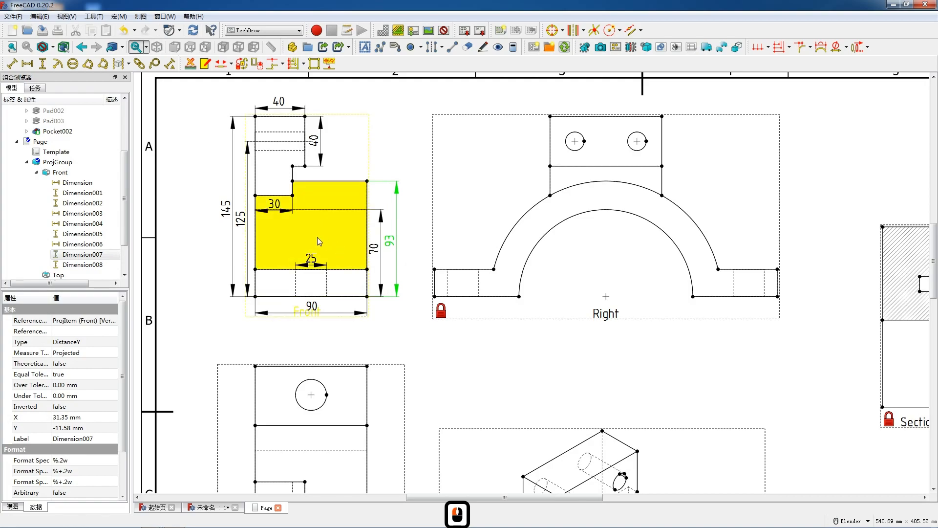
Dimension the left flange's thickness in the Right view, placed just outside its left edge
scroll(318, 236, "down", 3)
scroll(480, 227, "up", 2)
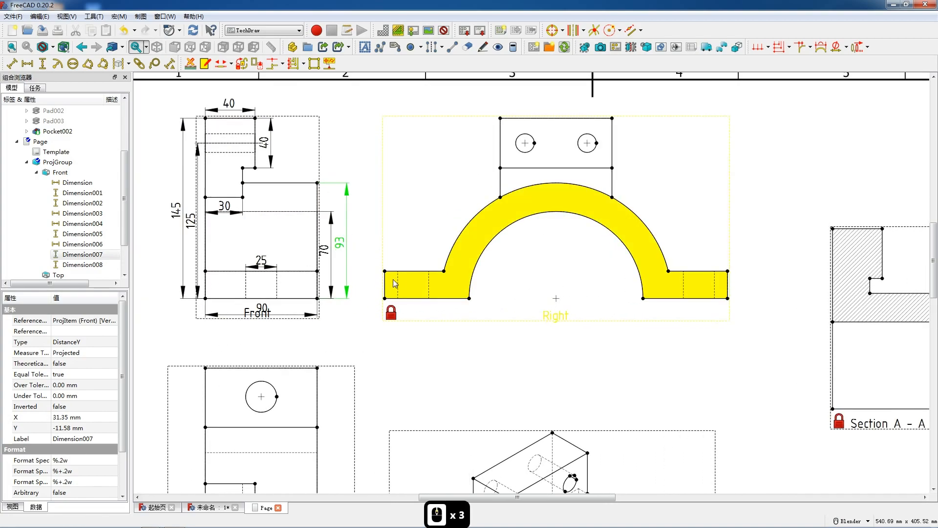
left_click(387, 287)
key("shift+v")
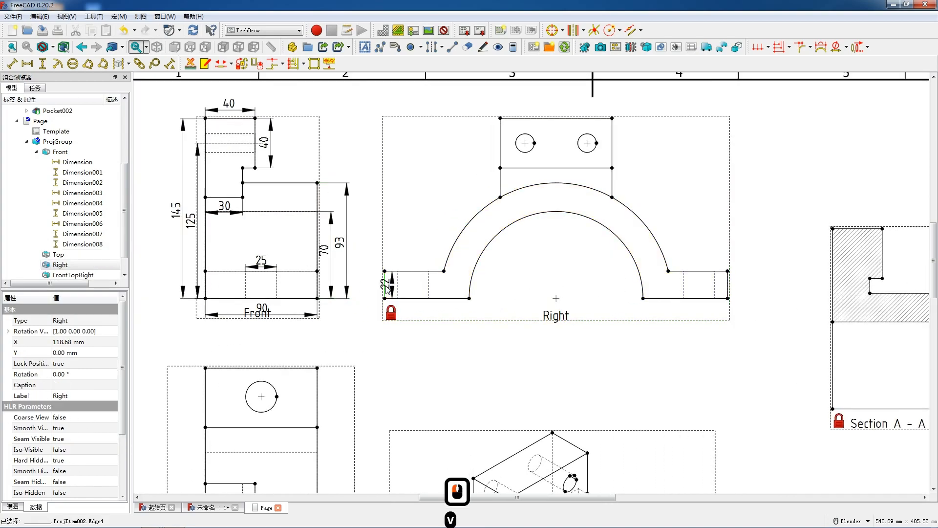
left_click_drag(380, 287, 372, 289)
Dimension the width between the left flange hole's two hidden lines in the Right view, placed above the flange
left_click(398, 283)
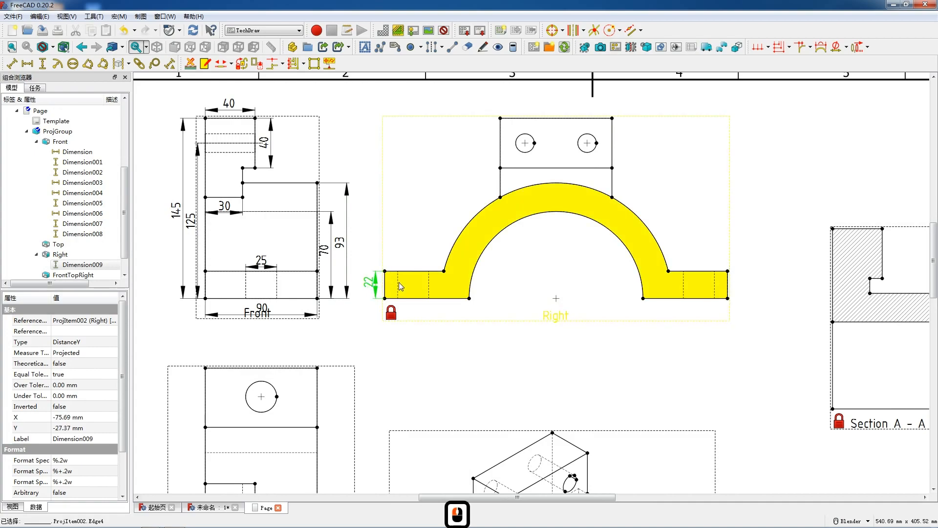
left_click(399, 283)
left_click(430, 285, "ctrl")
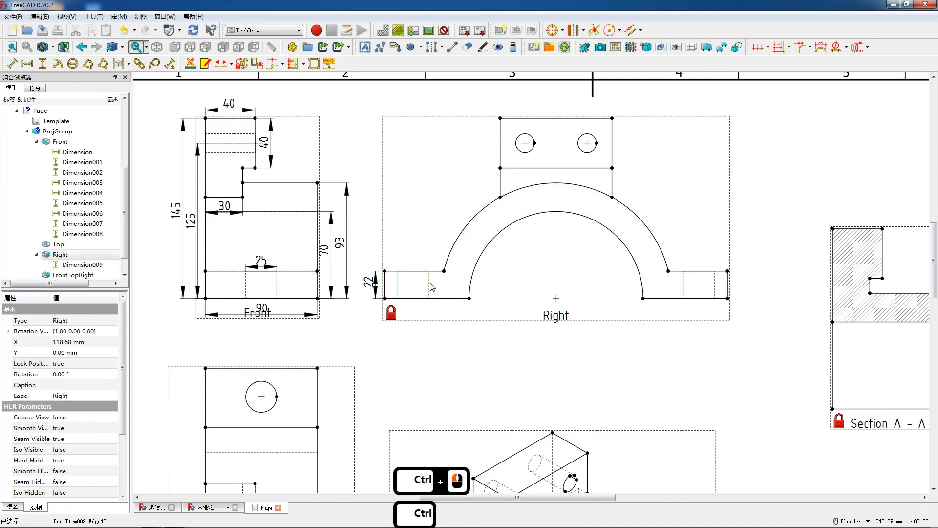
key("shift+h")
left_click(415, 297)
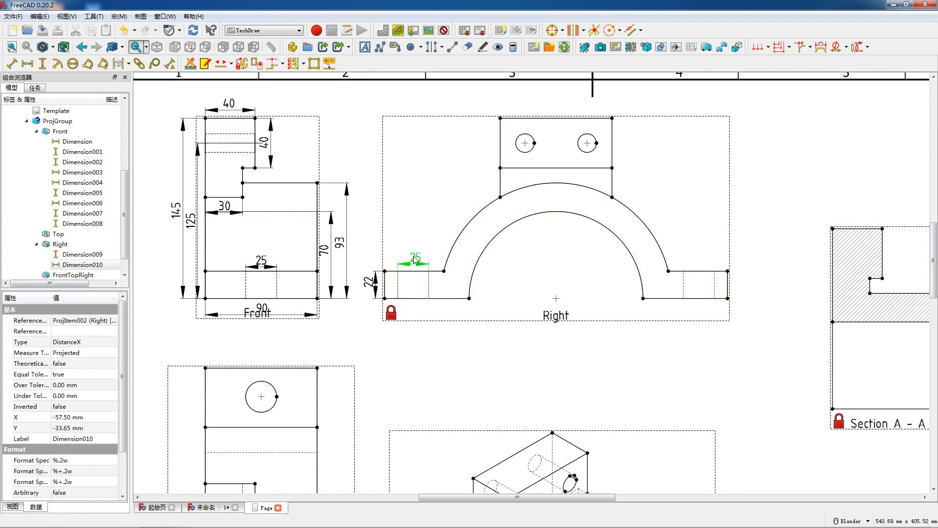
Dimension the Right view's overall width between the two outer bottom corners, placed below the view
left_click(385, 298)
left_click(727, 298, "ctrl")
key("shift+h")
mouse_move(563, 306)
left_mouse_down()
mouse_move(565, 325)
mouse_move(558, 321)
left_mouse_up()
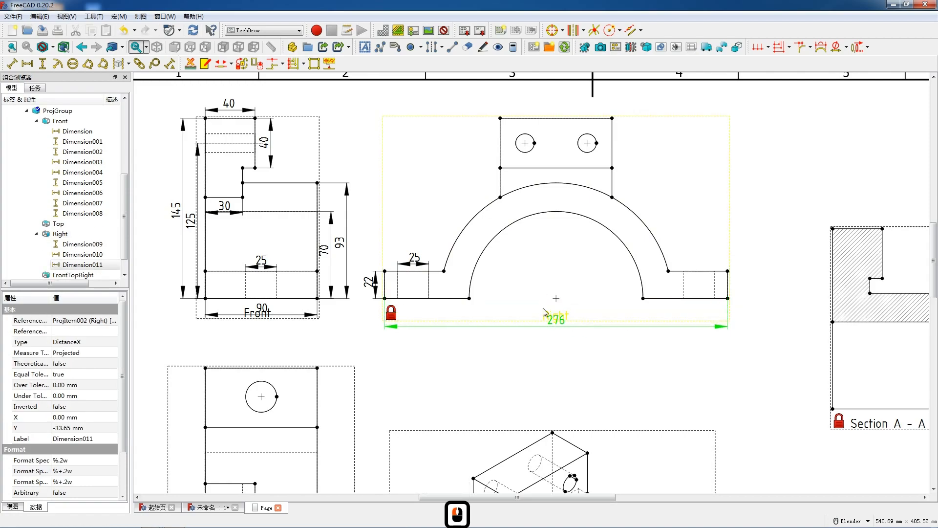
Add radius dimensions to the inner and outer arch arcs in the Right view, with both labels placed outside the arch's upper-left side
left_click(487, 246)
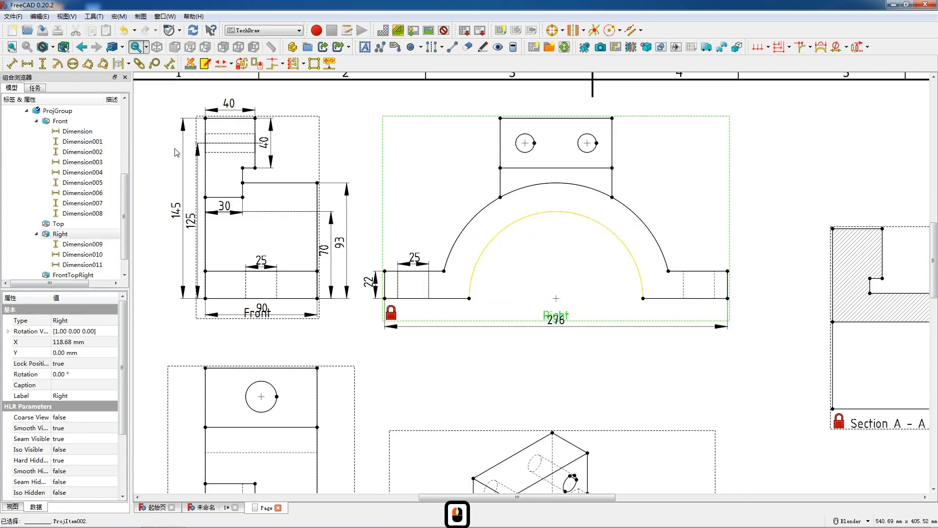
left_click(58, 64)
left_click_drag(558, 213, 431, 198)
left_click(473, 222)
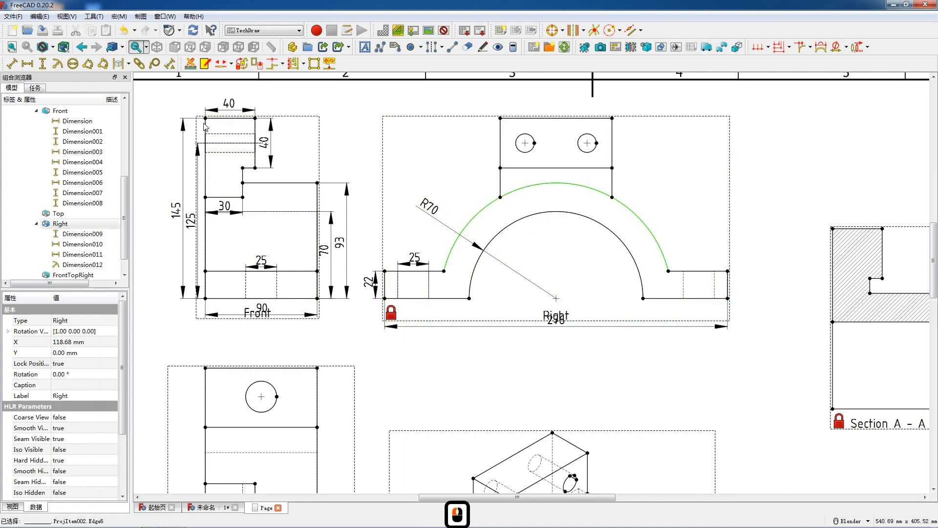
left_click(64, 67)
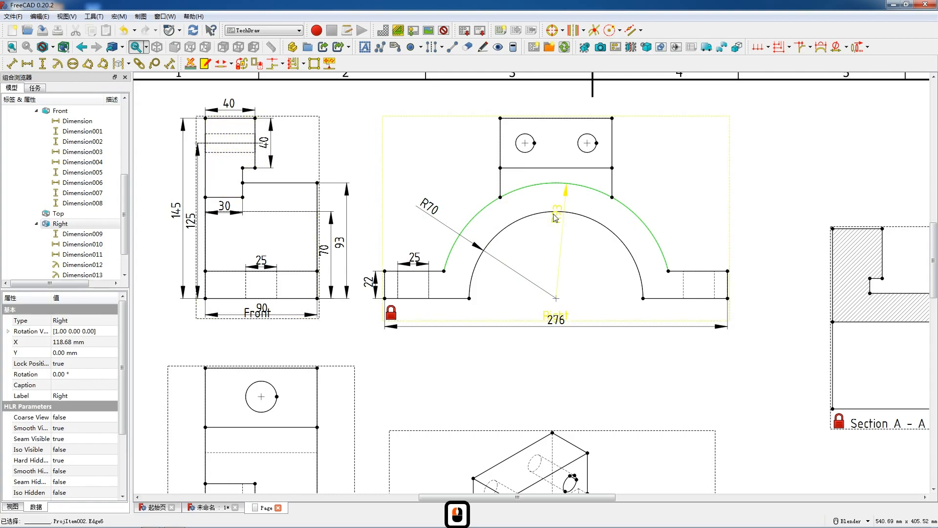
left_click_drag(552, 211, 446, 193)
left_click(432, 209)
Dimension the height from the arch centre to the right hole's centre in the Right view, placed just outside the right flange
scroll(588, 233, "down", 3)
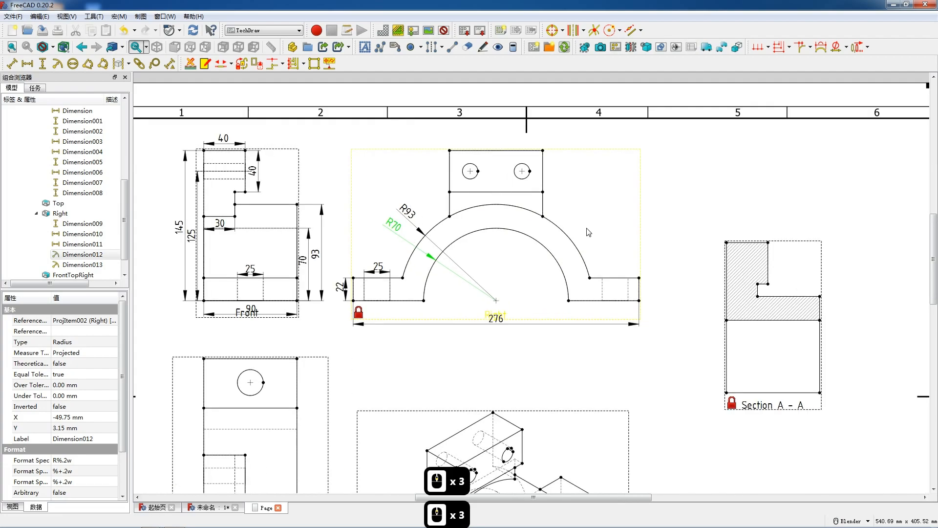
scroll(588, 233, "up", 1)
left_click(511, 160)
left_click(481, 316, "ctrl")
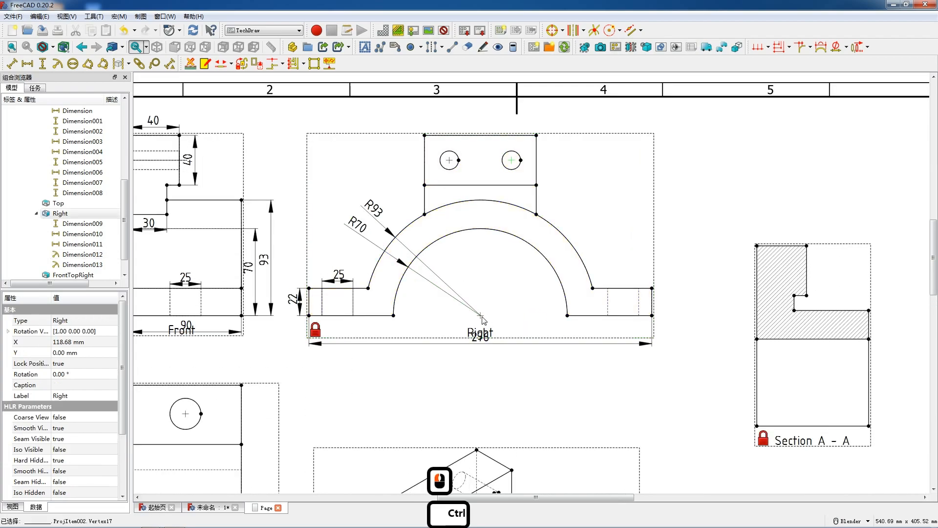
key("v")
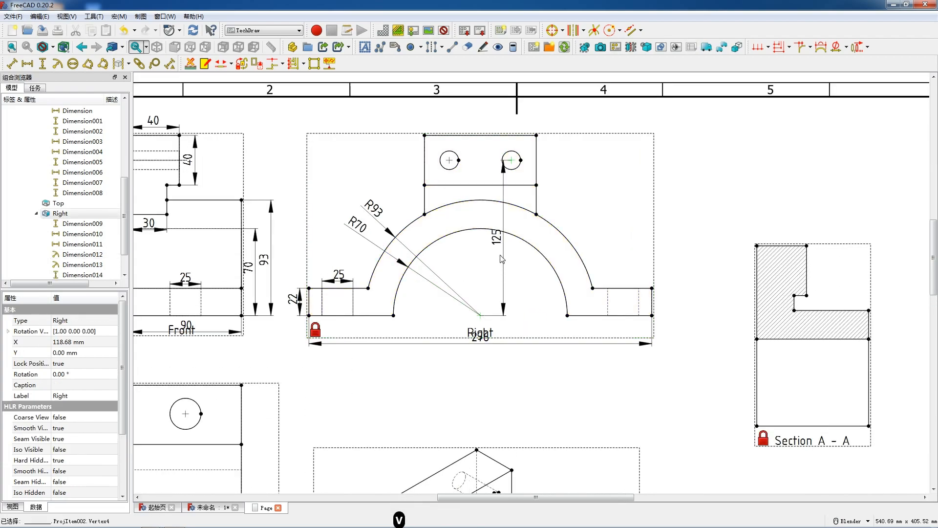
left_click_drag(501, 242, 663, 249)
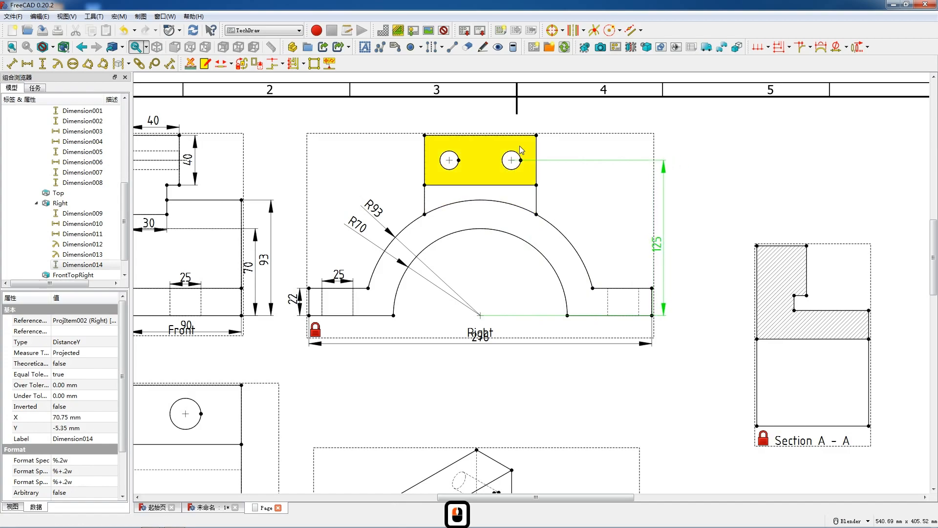
Dimension the Right view's overall height from the block's top corner to the flange's bottom corner, placed outside the hole-height dimension
left_click(537, 136)
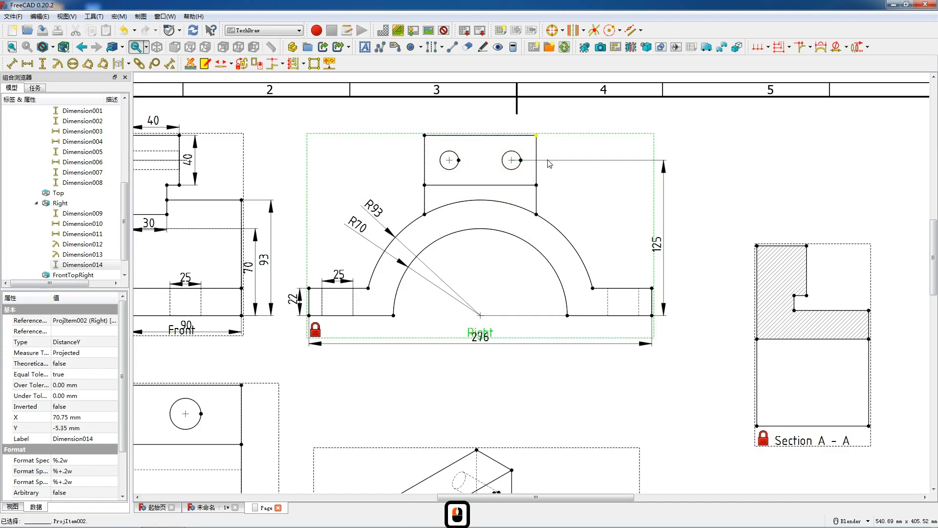
left_click(652, 315, "ctrl")
key("shift+v")
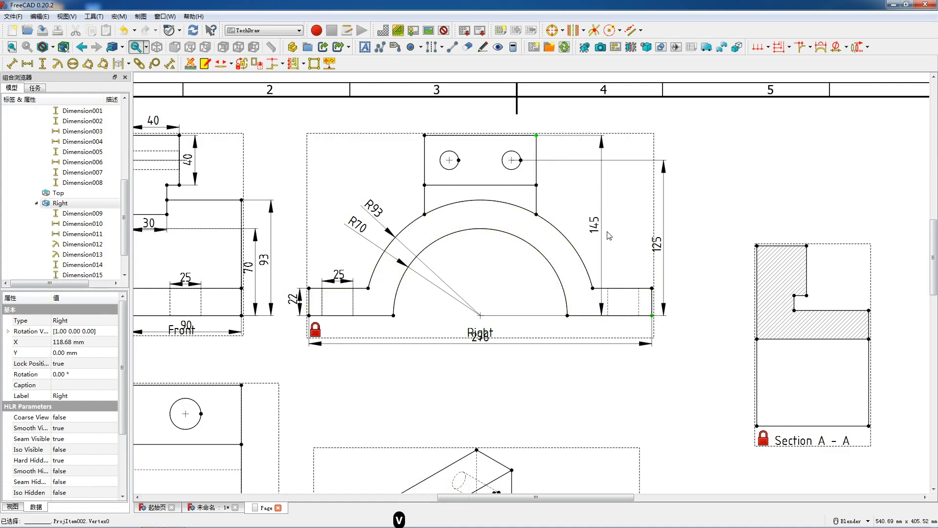
left_click_drag(597, 229, 676, 230)
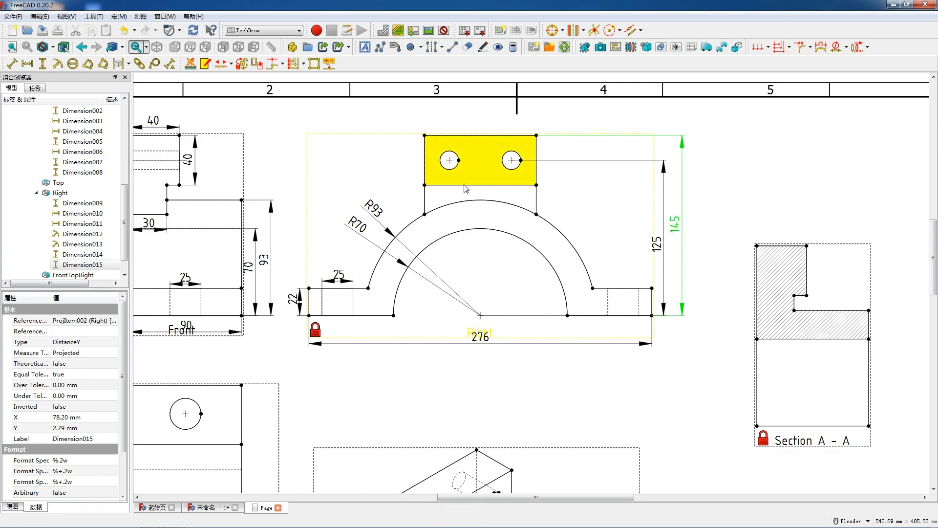
Dimension the width of the upper block's top edge in the Right view, placed above the block
left_click(470, 136)
key("shift+h")
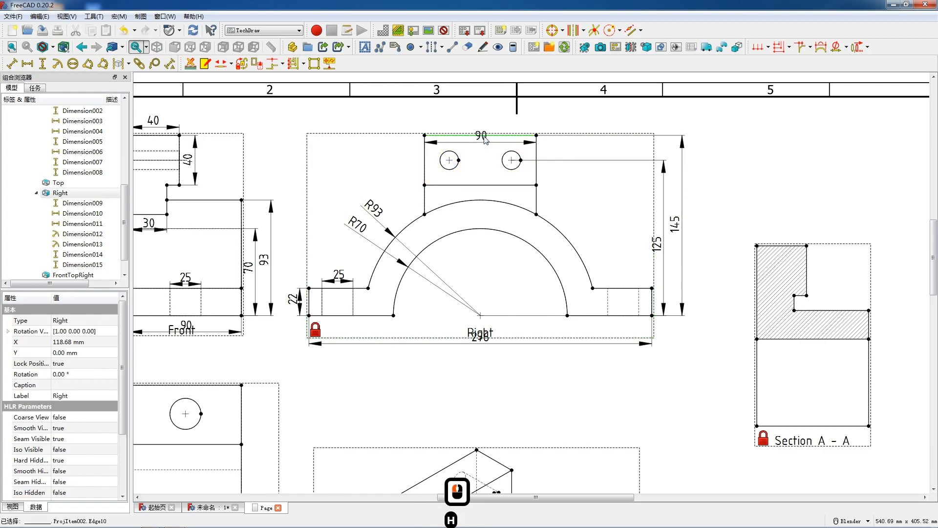
left_click_drag(482, 133, 484, 122)
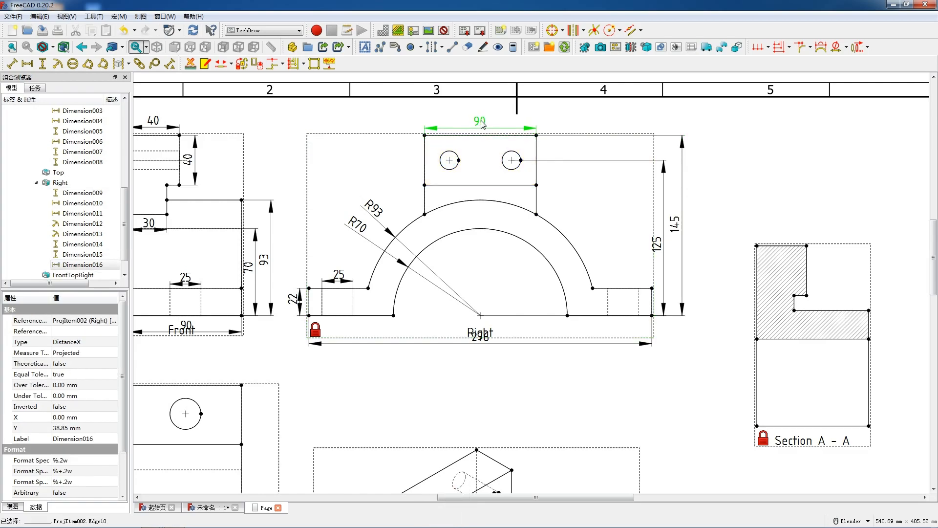
Dimension the spacing between the upper block's two hole centres, placed above the block with the block-width dimension moved farther out
left_click(511, 160)
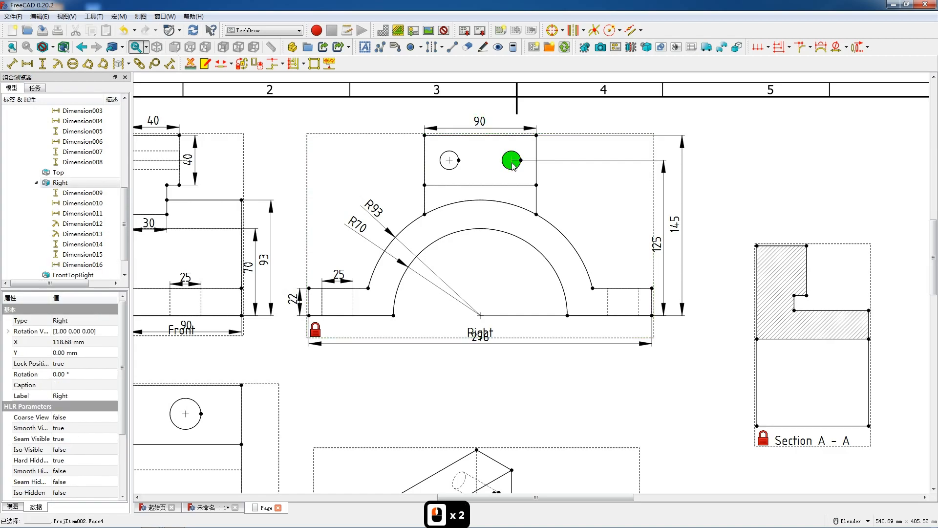
left_click(511, 160, "ctrl")
left_click(449, 161, "ctrl")
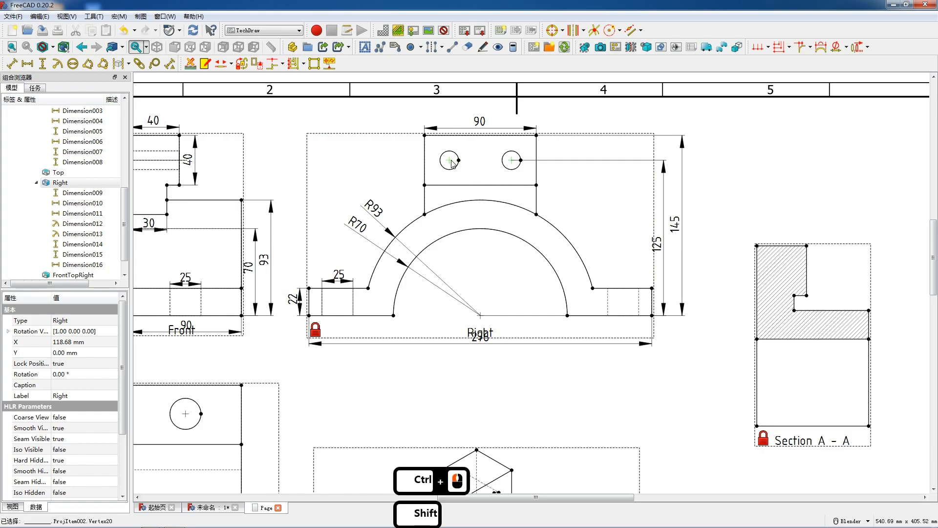
key("shift+h")
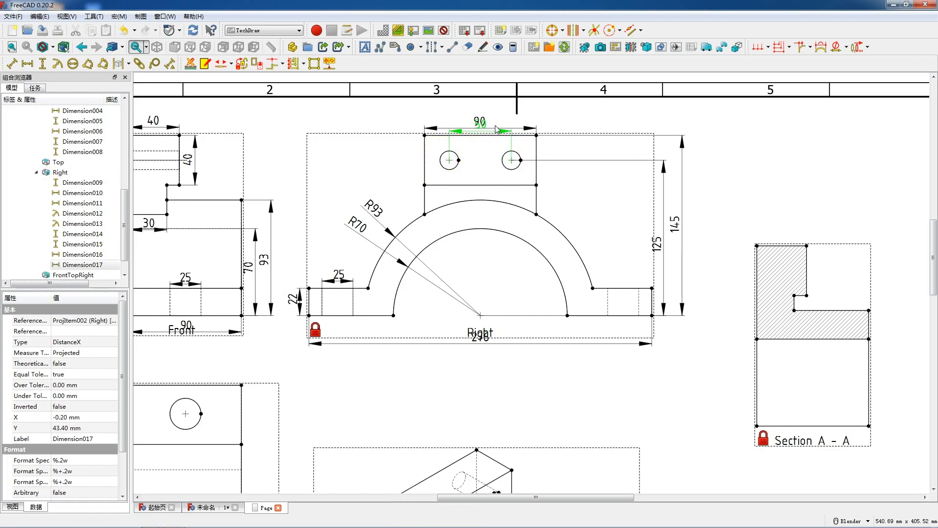
left_click_drag(482, 118, 482, 110)
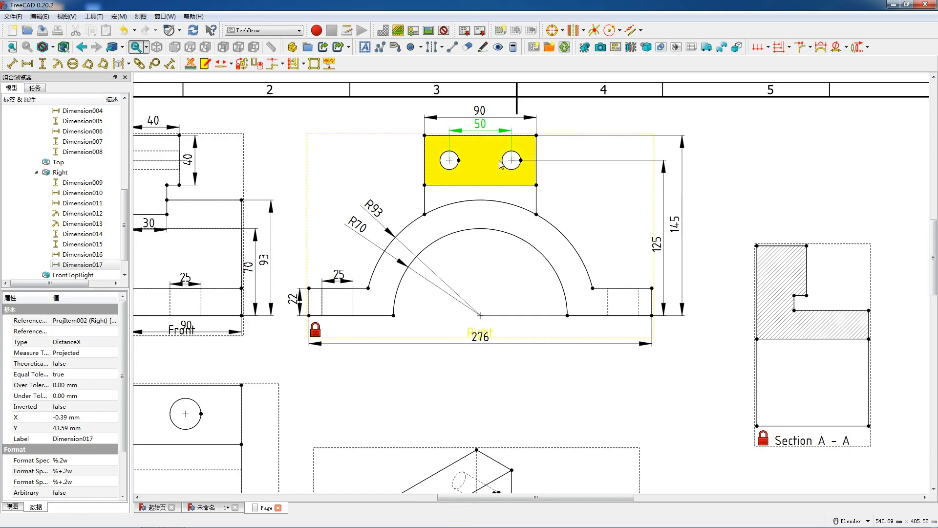
Dimension the height of the upper block's left edge in the Right view, placed beside that edge
scroll(467, 191, "down", 1)
scroll(482, 167, "up", 1)
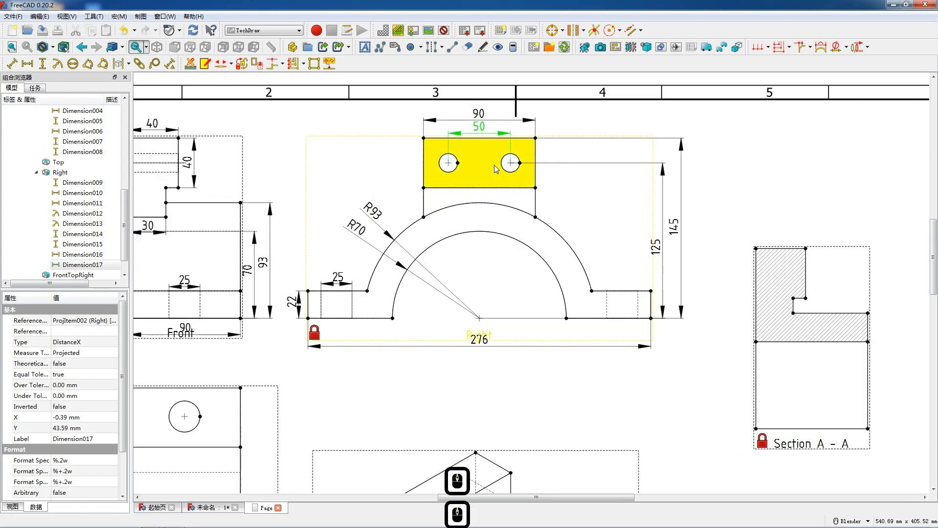
scroll(423, 140, "down", 2)
left_click(429, 161)
left_click(431, 164, "shift")
key("v")
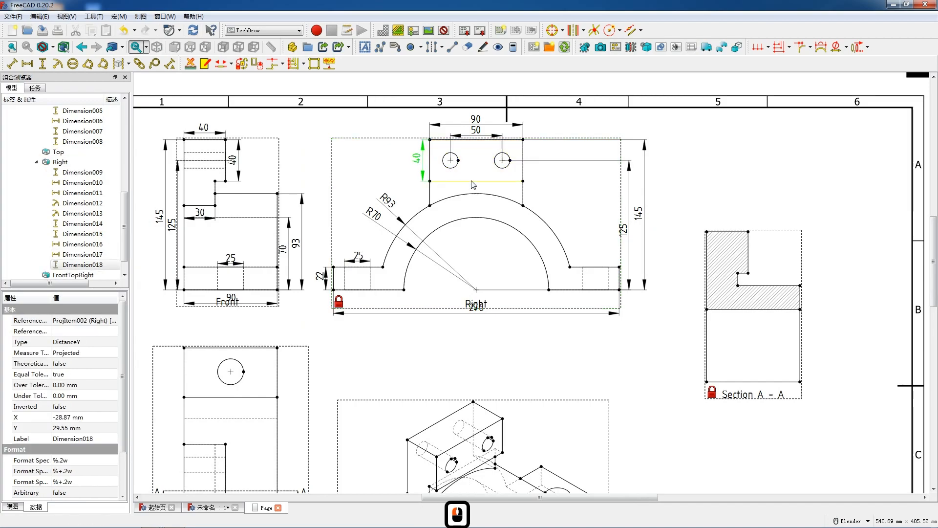
Dimension the width of the Top view's bottom edge below the view, and add a radius dimension to the lower hole
scroll(479, 178, "down", 3)
scroll(486, 194, "down", 4)
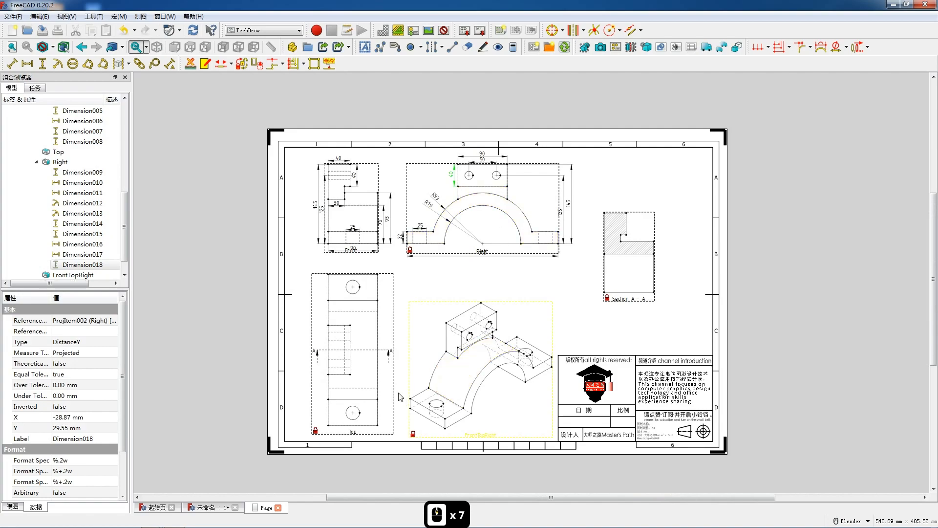
scroll(337, 436, "up", 7)
left_click(326, 441)
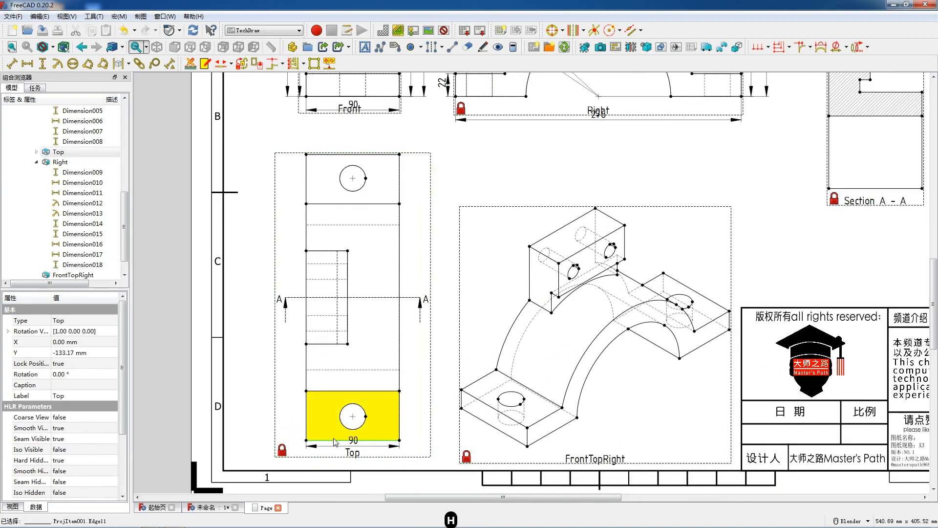
key("shift+h")
left_click_drag(352, 446, 351, 449)
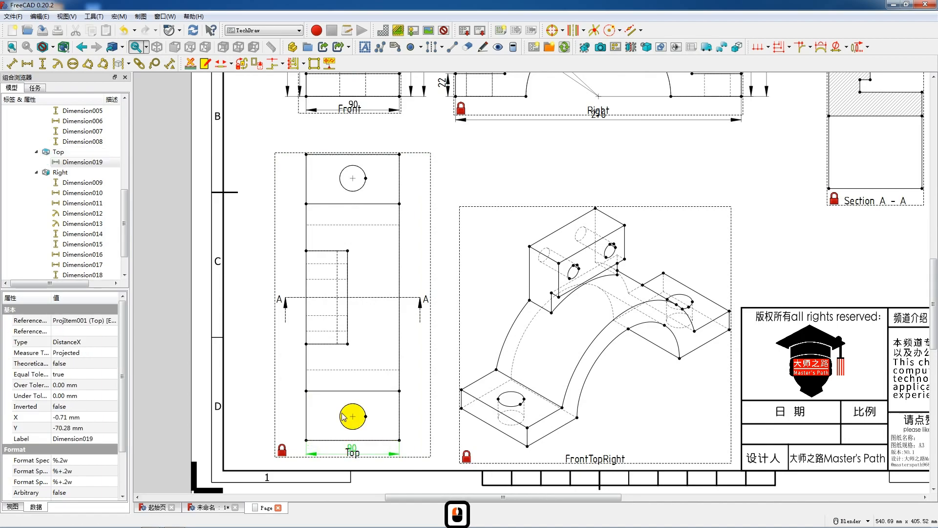
left_click(344, 416)
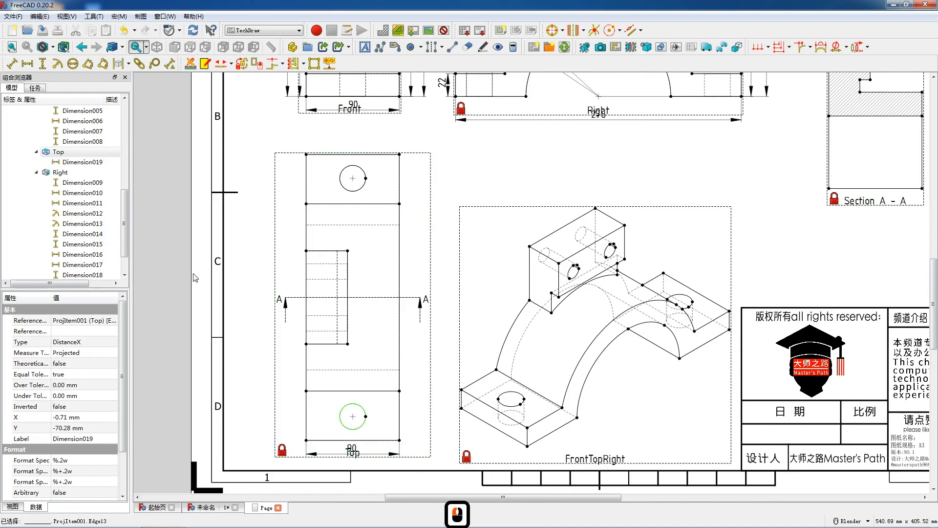
left_click(57, 63)
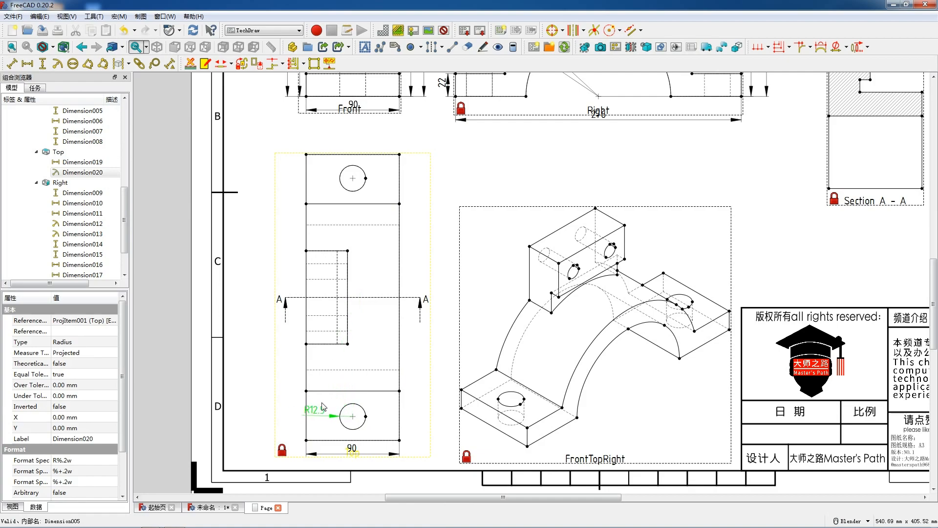
Dimension the vertical spacing between the Top view's two hole centres, placed outside the view's left side
left_click(352, 416)
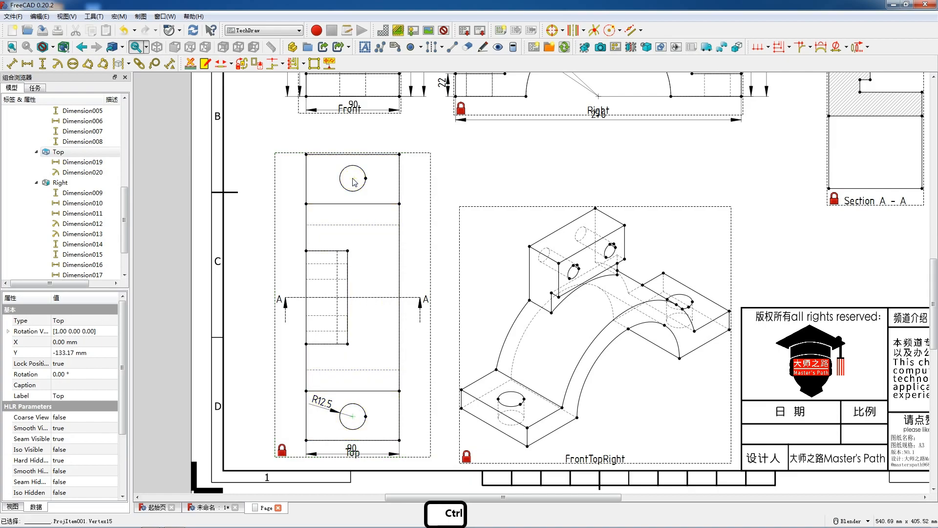
left_click(353, 180, "ctrl")
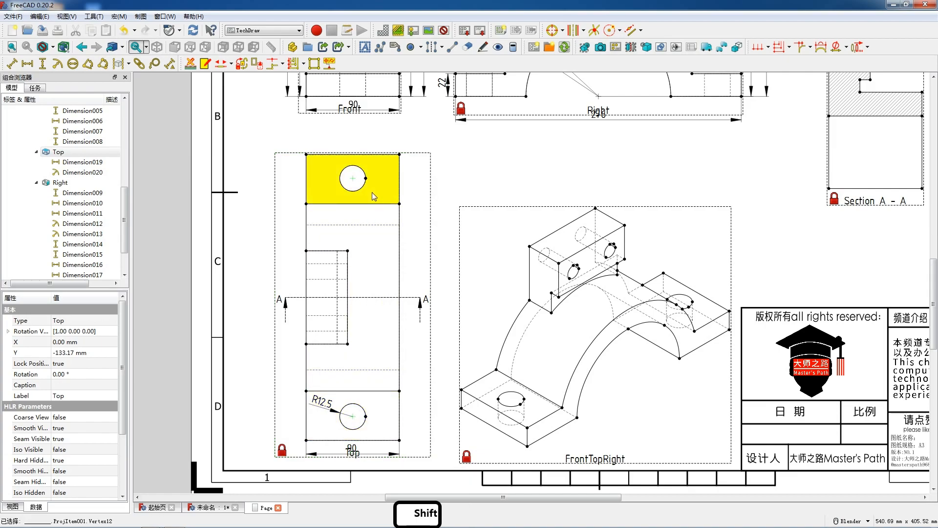
key("v")
left_click_drag(357, 295, 259, 299)
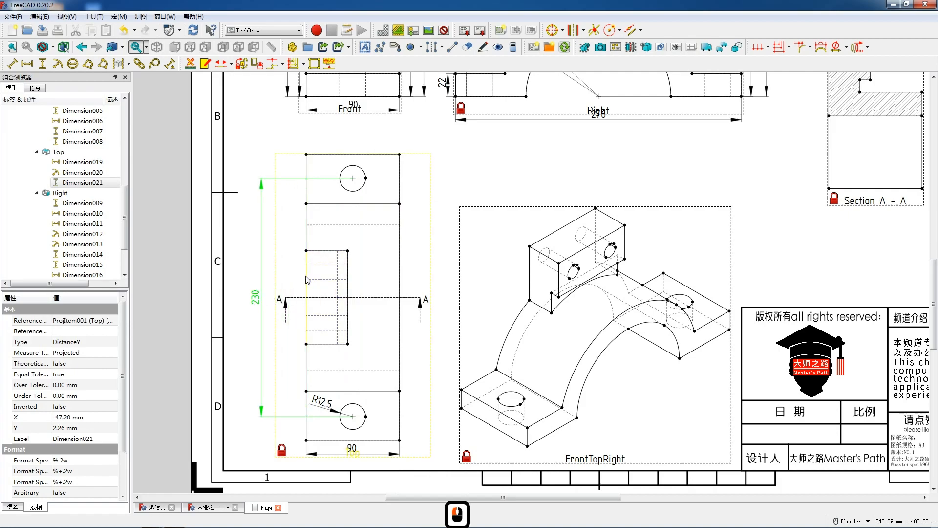
Dimension the length of the central block's left edge in the Top view, placed between that edge and the hole-spacing dimension
left_click(306, 279)
key("shift+v")
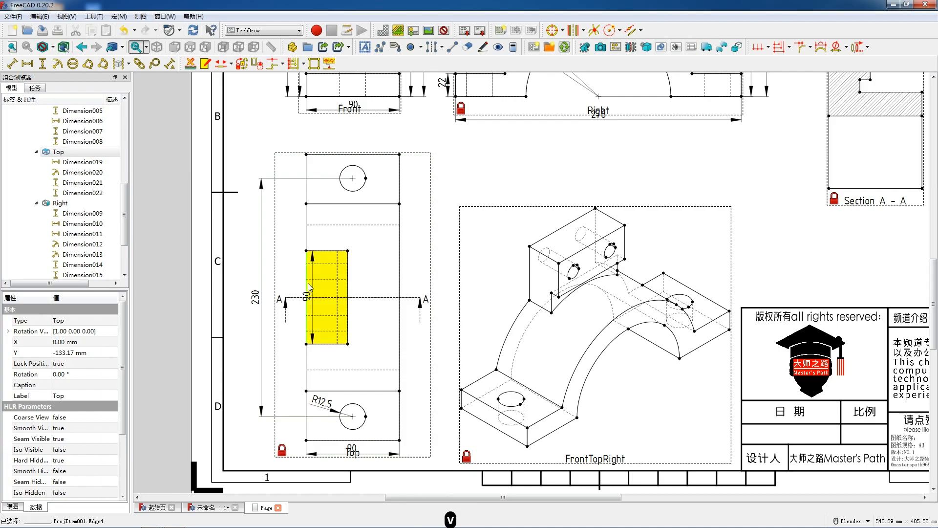
left_click_drag(308, 293, 293, 297)
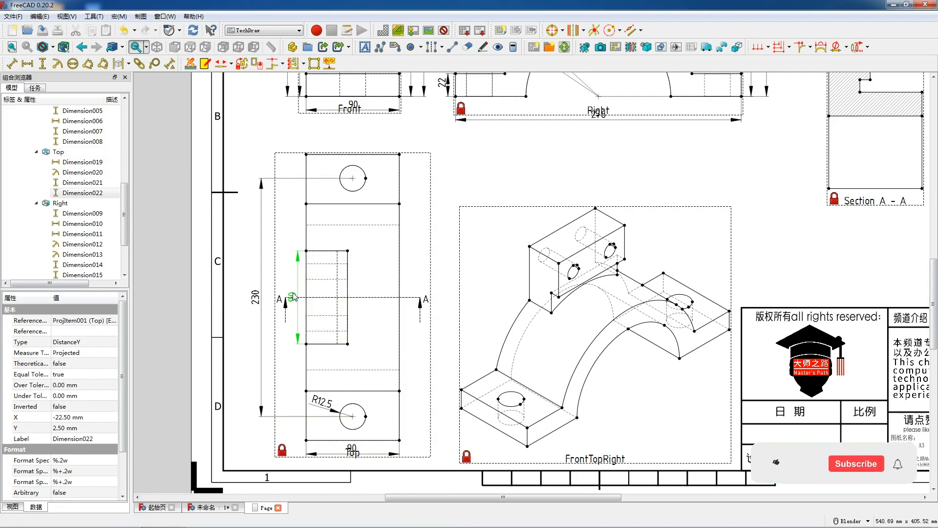
Dimension the width between the upper pair of hidden hole lines in the Top view's central block, placed right of the block
left_click(327, 275)
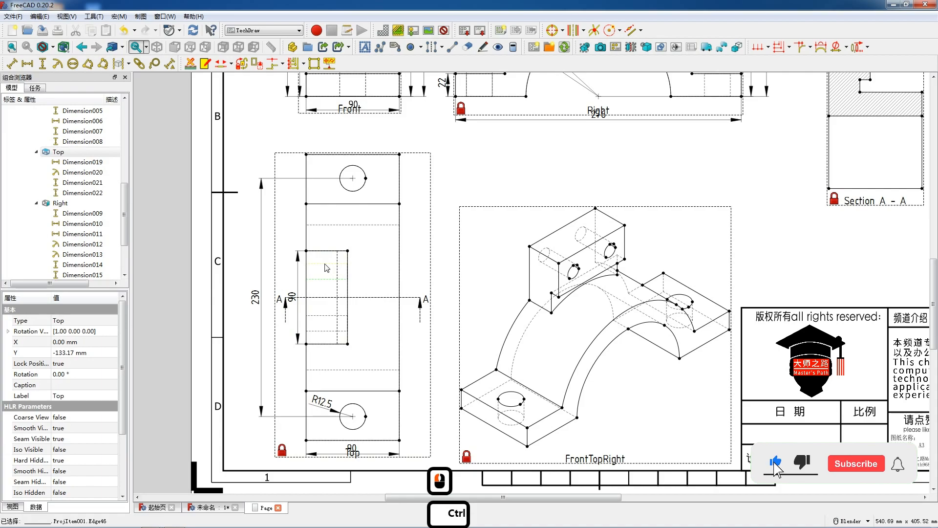
left_click(327, 271, "ctrl")
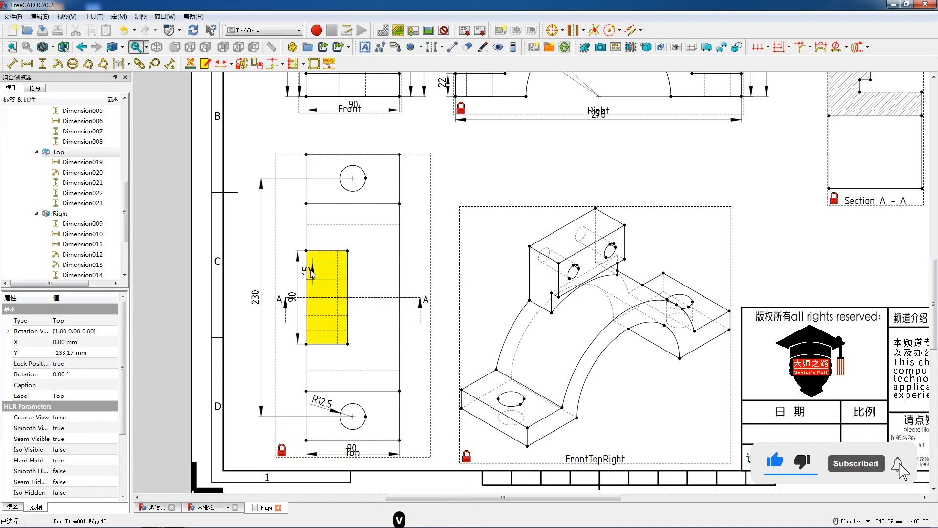
key("shift+v")
left_click_drag(351, 274, 355, 270)
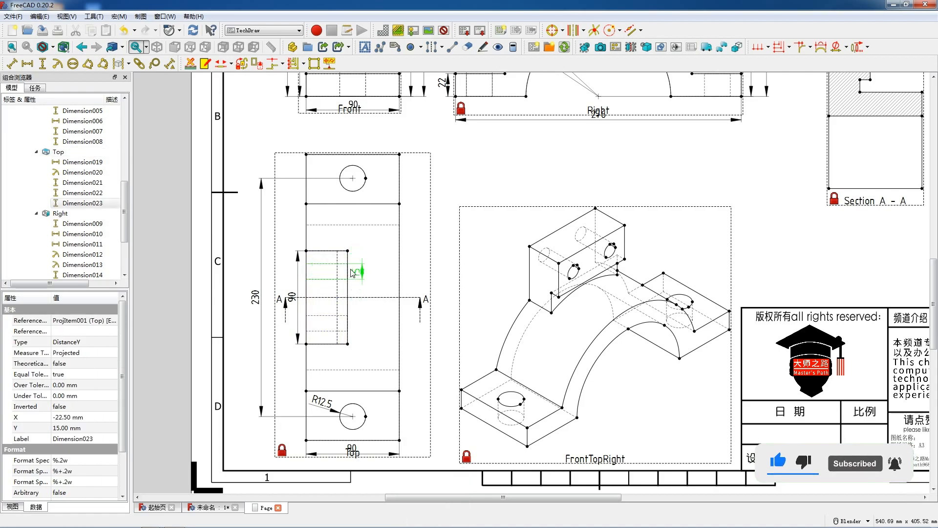
Dimension the depth of the central block along its top edge in the Top view, placed above the block
left_click(335, 249)
left_click(335, 249)
key("shift+h")
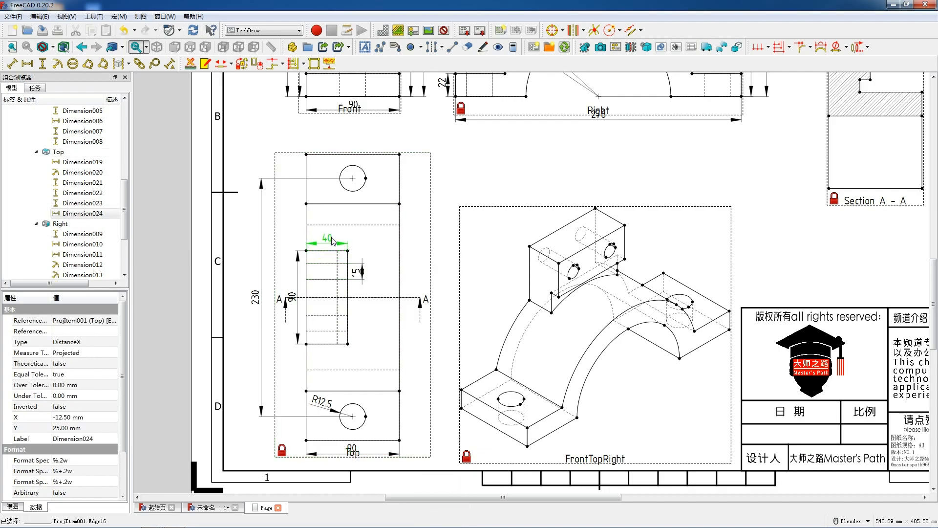
Add a radius dimension to the upper block's left hole in the Right view, with its label outside the block's upper-left corner
scroll(353, 360, "down", 5)
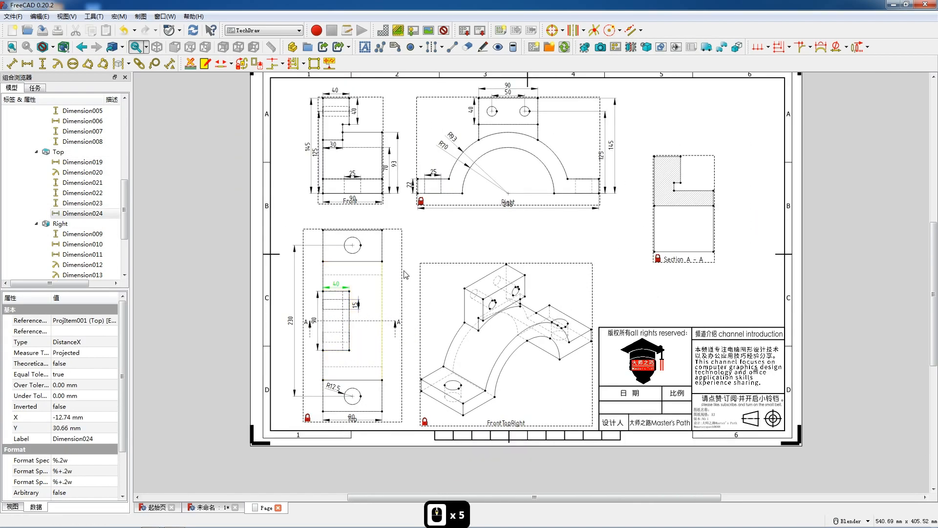
scroll(524, 81, "up", 7)
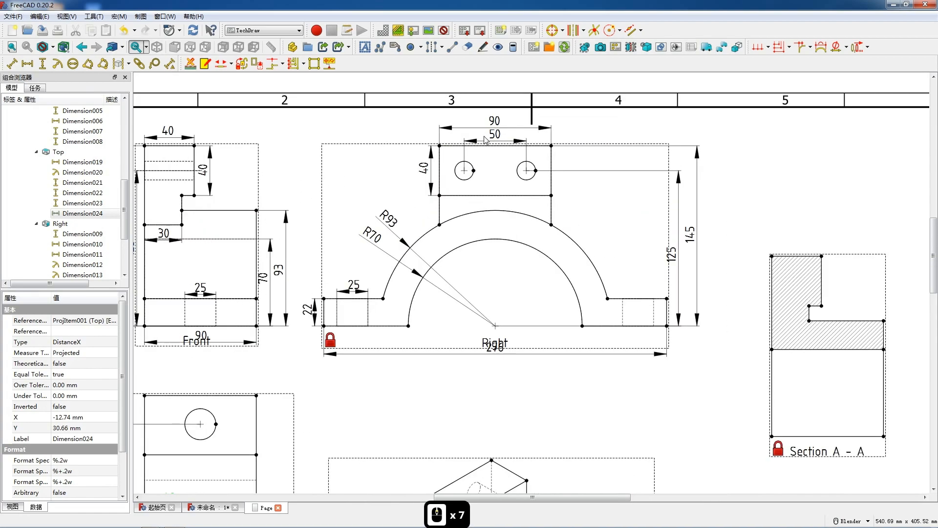
left_click(459, 165)
key("shift+r")
left_click_drag(471, 195, 453, 155)
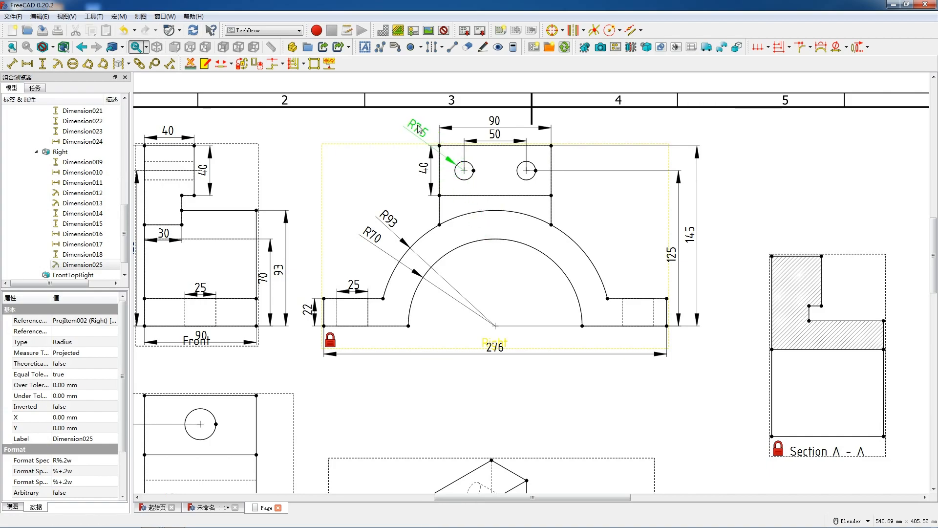
scroll(621, 73, "down", 5)
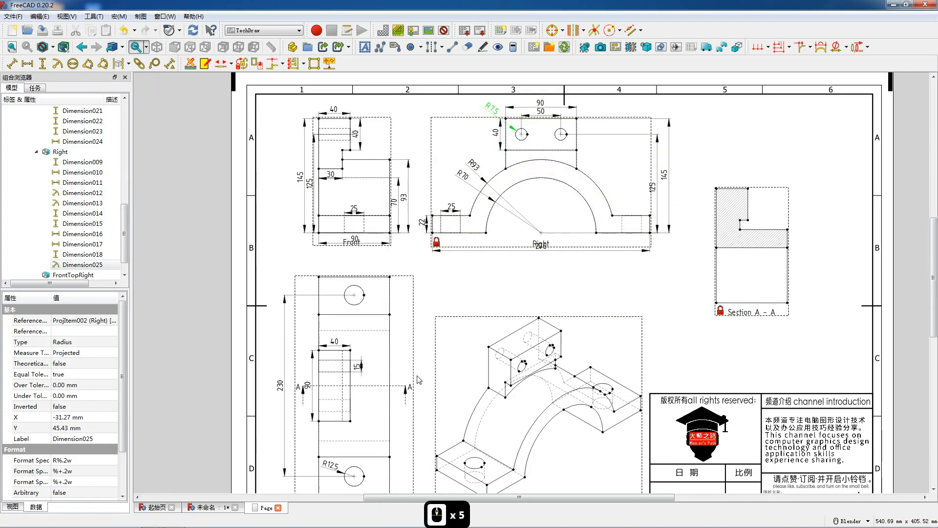
scroll(357, 422, "up", 4)
scroll(356, 422, "down", 3)
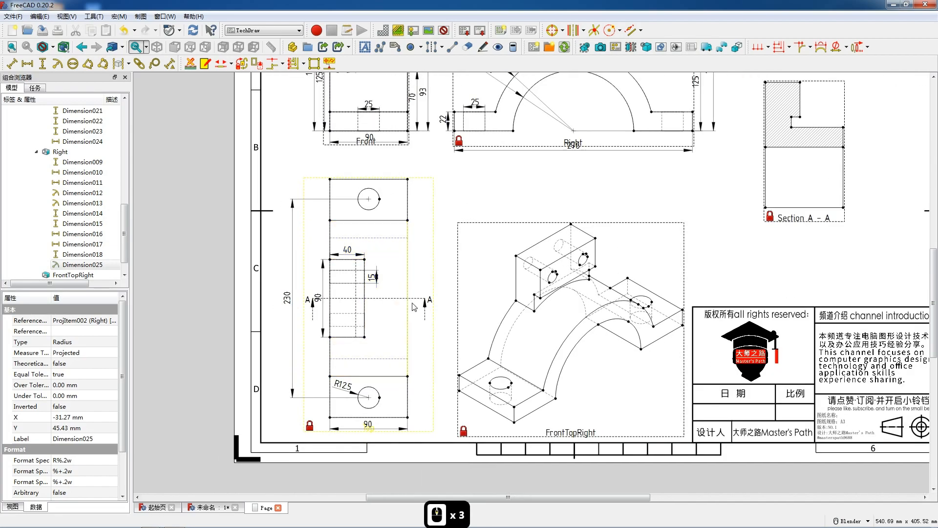
scroll(415, 307, "up", 3)
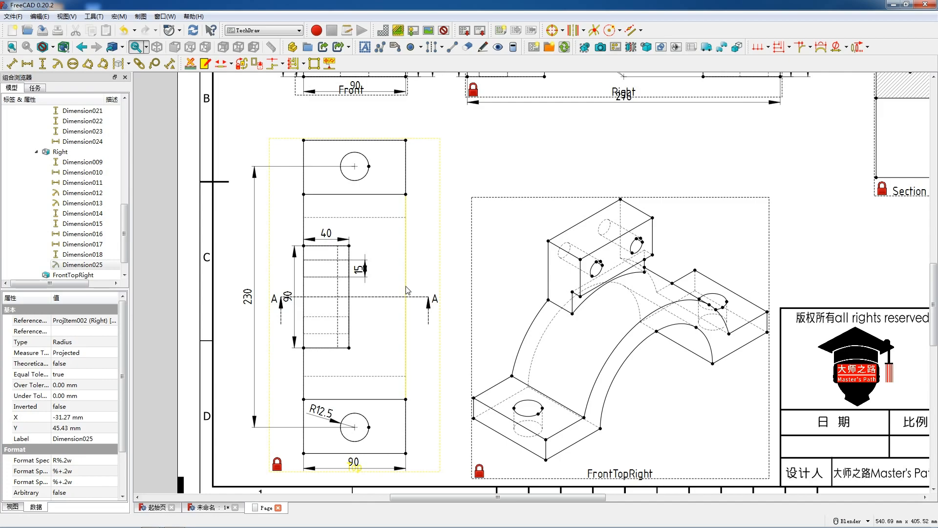
left_click(406, 289)
key("v")
left_click(411, 297)
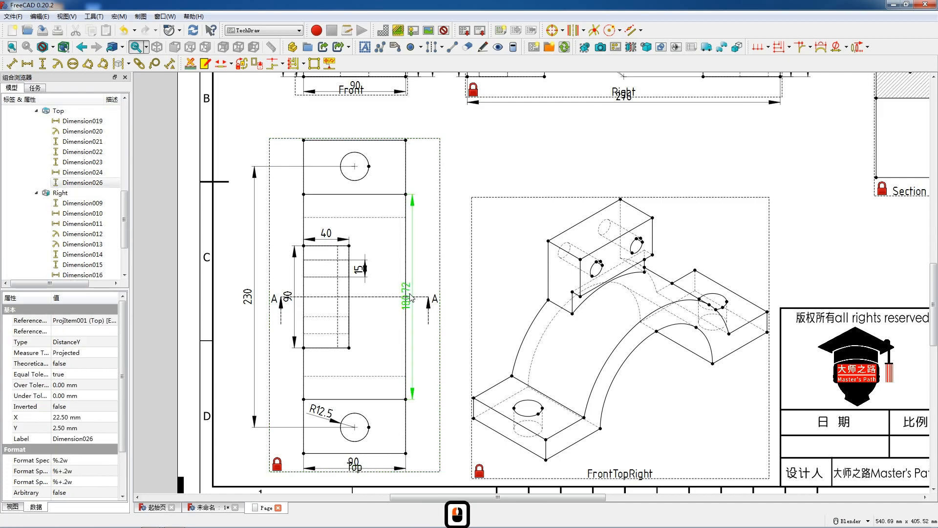
key("Delete")
Dimension the full vertical length of the Top view between its two right corners, placed just right of the outline
left_click(410, 447)
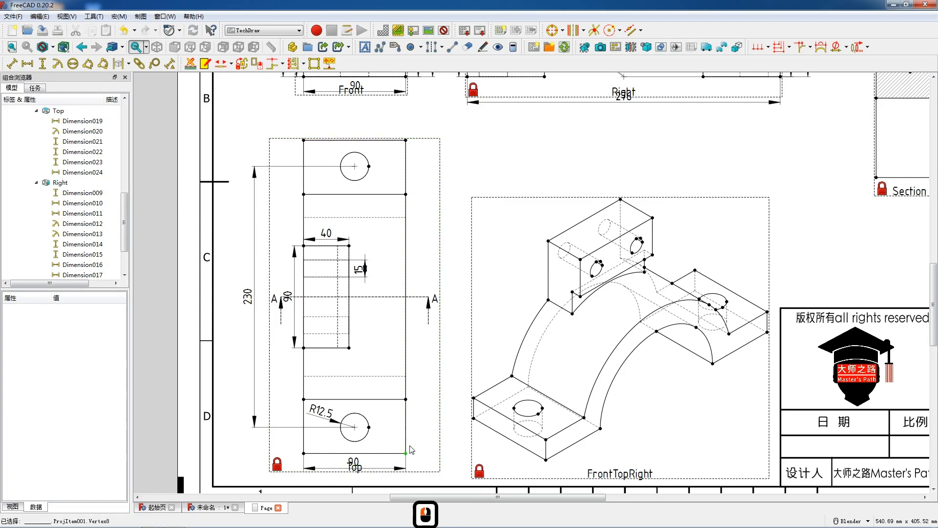
left_click(406, 141, "ctrl")
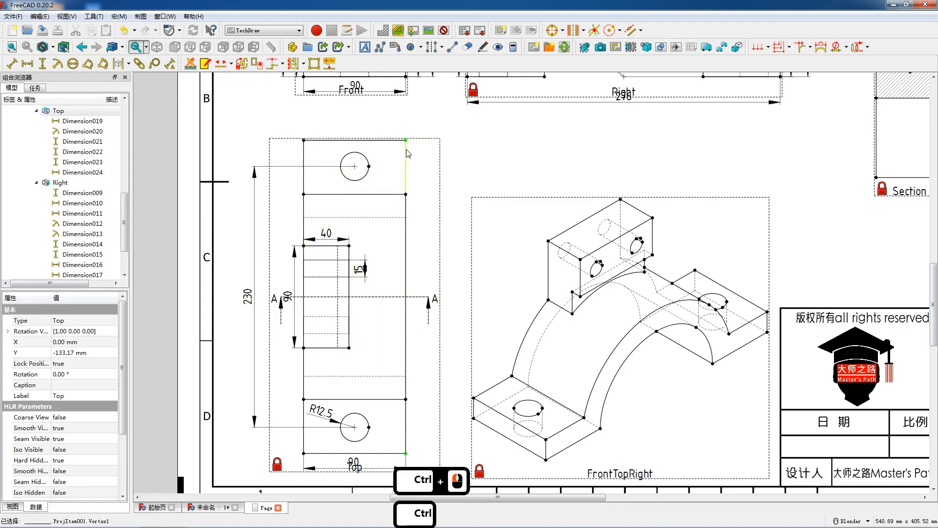
key("v")
left_click_drag(409, 300, 419, 301)
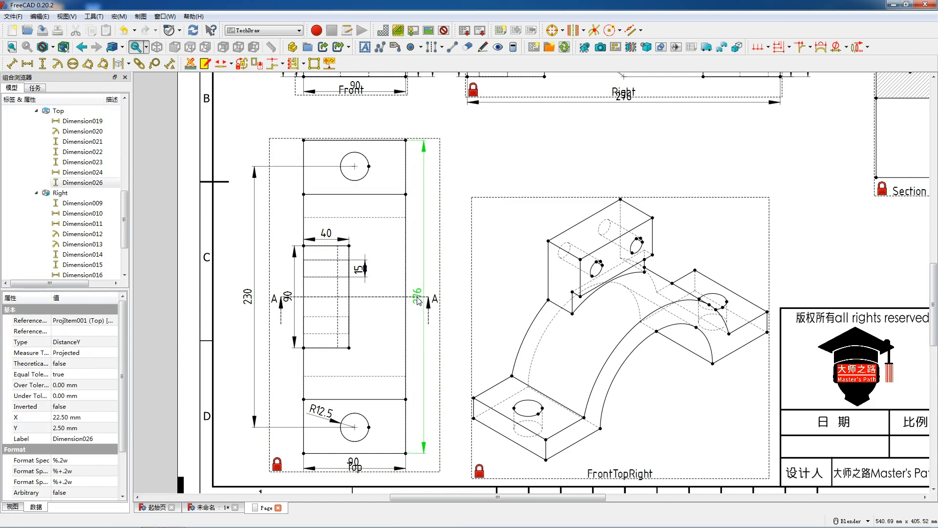
Dimension the height of the unhatched lower area's left edge in Section A-A, placed left of the view
scroll(359, 270, "down", 3)
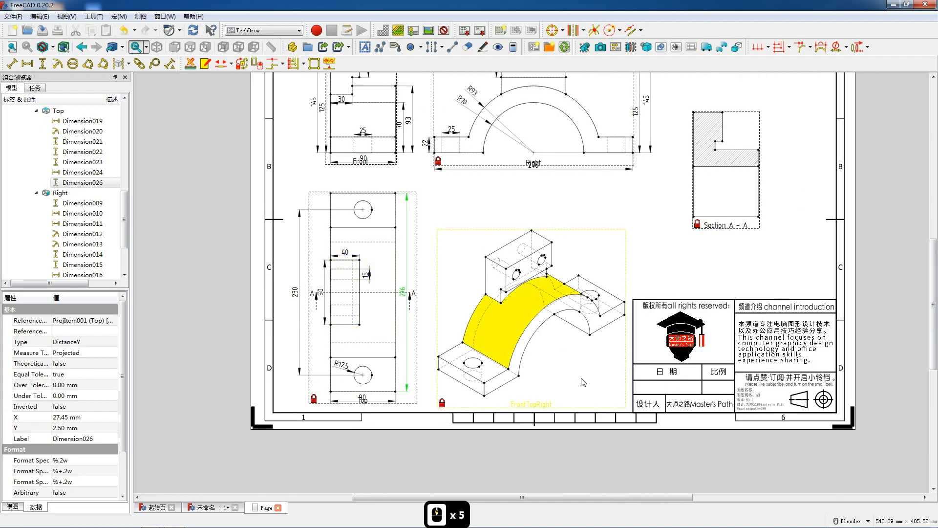
scroll(595, 272, "up", 4)
scroll(595, 272, "down", 4)
scroll(560, 253, "up", 6)
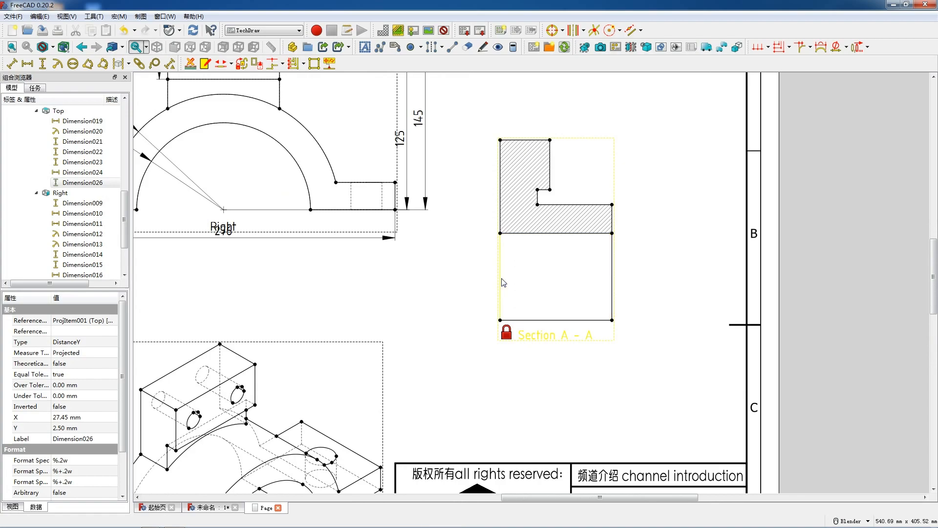
left_click(500, 279)
key("shift+v")
left_click_drag(501, 279, 484, 277)
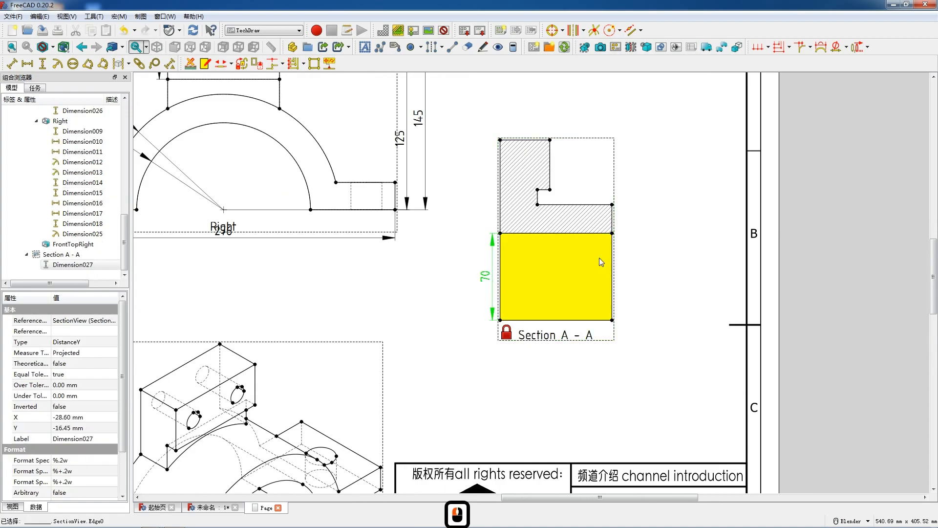
Add a vertical dimension in Section A-A from the hatched flange's upper right corner to the bottom right corner, placed right of the view
left_click(614, 209)
left_click(612, 206)
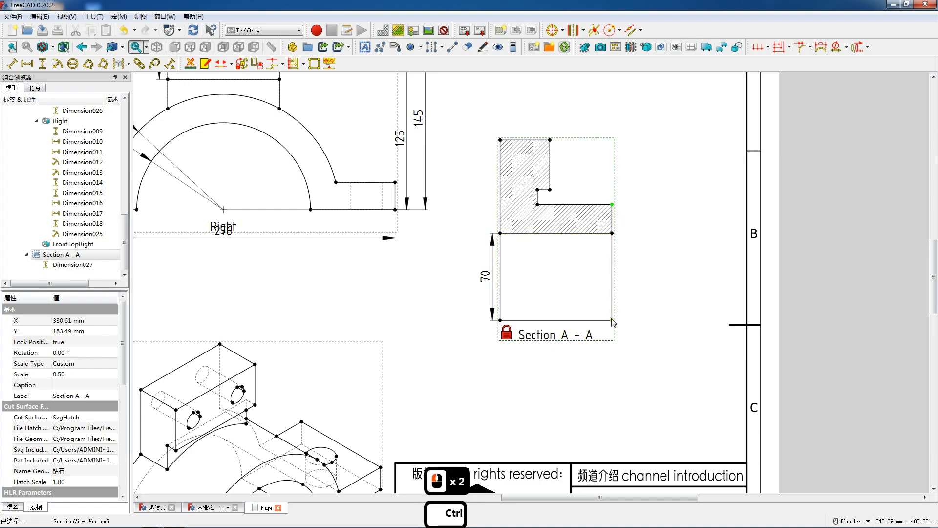
left_click(612, 320, "ctrl")
key("v")
left_click_drag(614, 269, 624, 268)
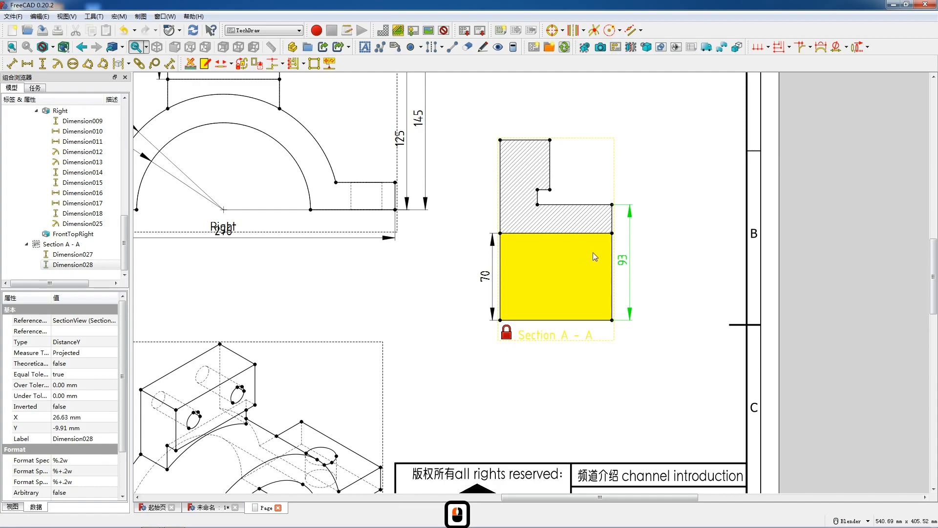
Dimension Section A-A's overall height from top to base and stack all three height dimensions in ascending order right of the view
left_click(550, 140)
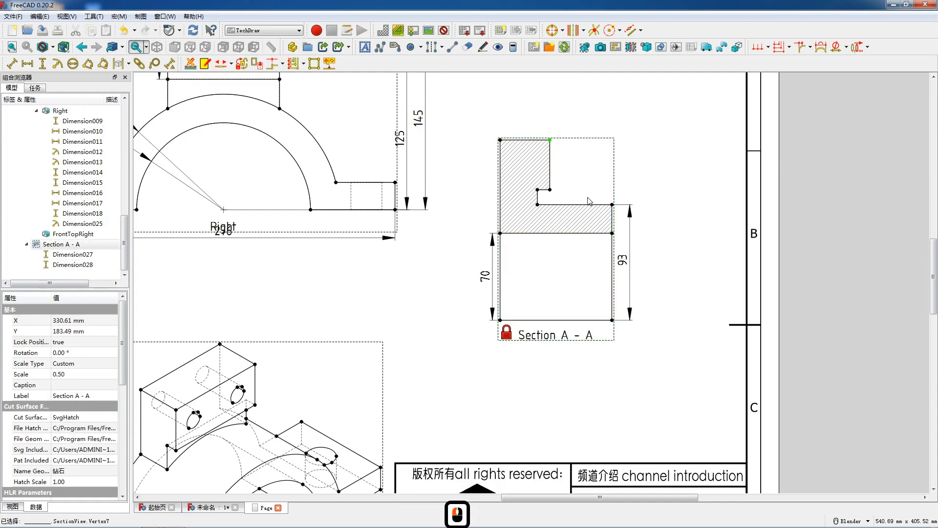
left_click(612, 320, "ctrl")
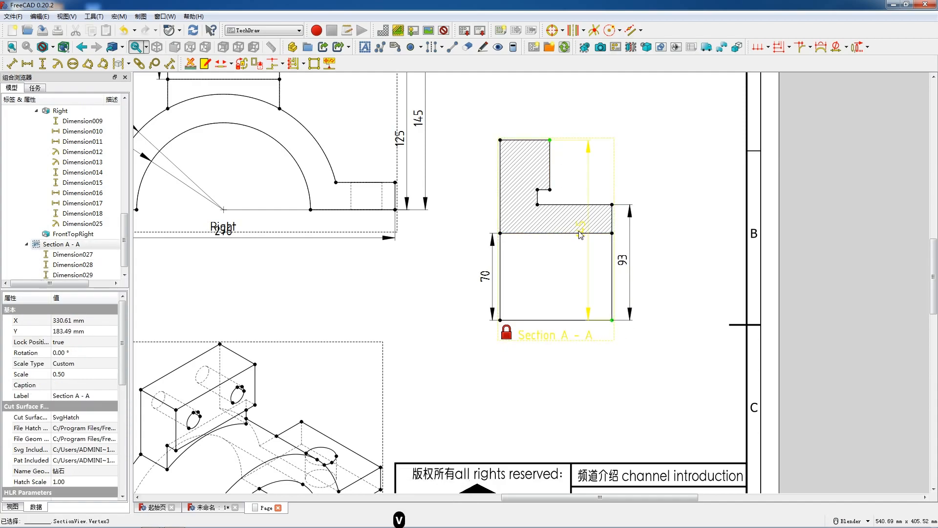
left_click_drag(624, 232, 636, 259)
left_click(633, 258)
left_click_drag(489, 276, 644, 272)
left_click_drag(649, 238, 653, 238)
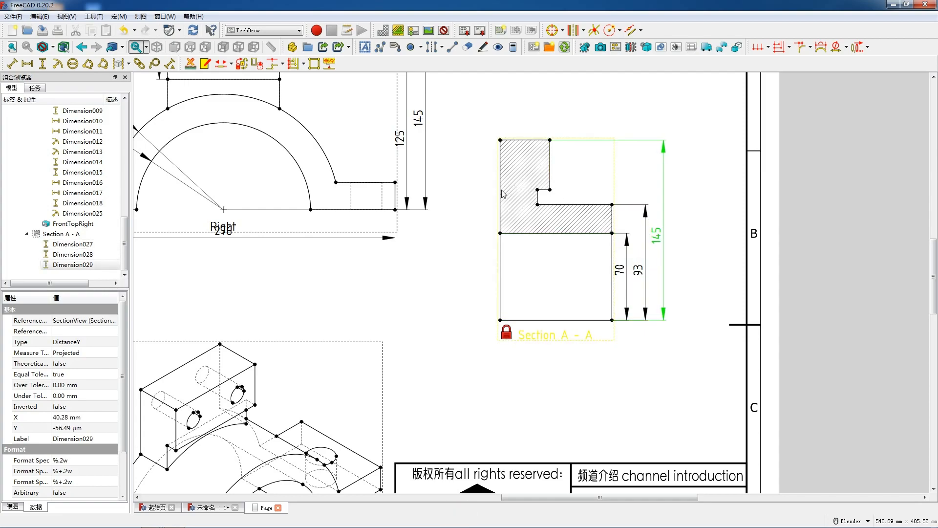
Dimension the upper block's top edge width and right edge height in Section A-A, placed above and right of the block
left_click(519, 141, "shift")
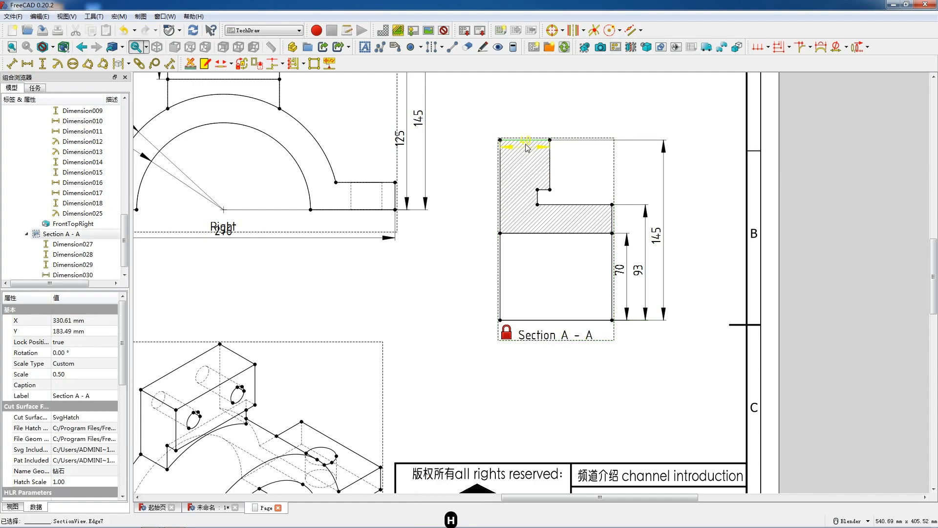
key("h")
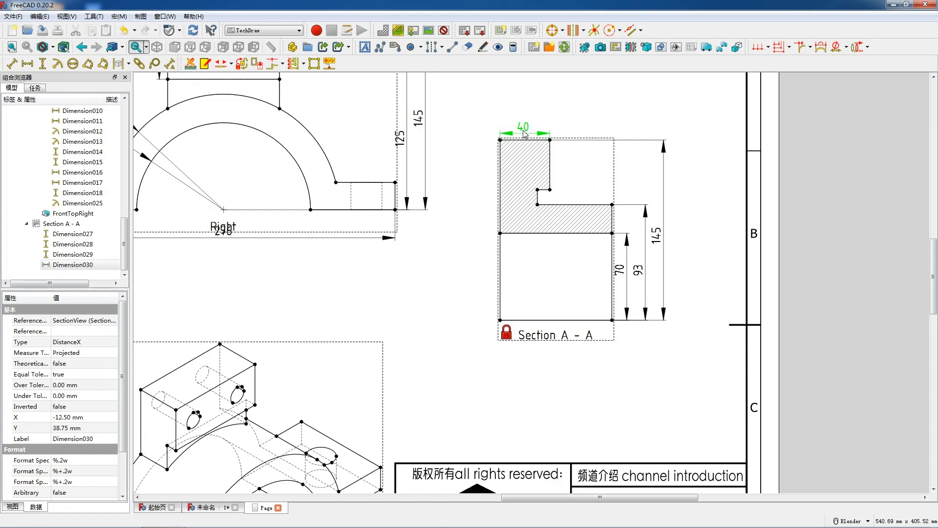
left_click_drag(523, 130, 523, 130)
left_click(549, 174, "shift")
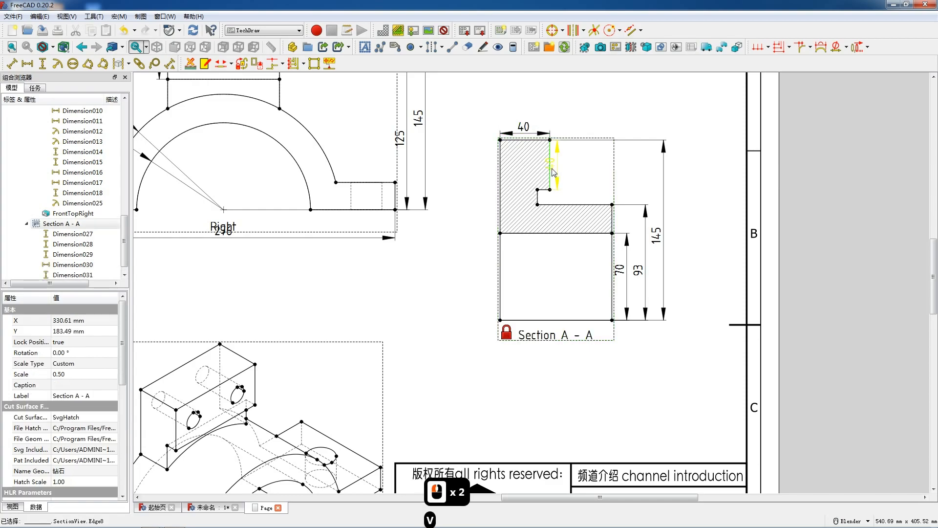
key("v")
left_click_drag(560, 171, 556, 175)
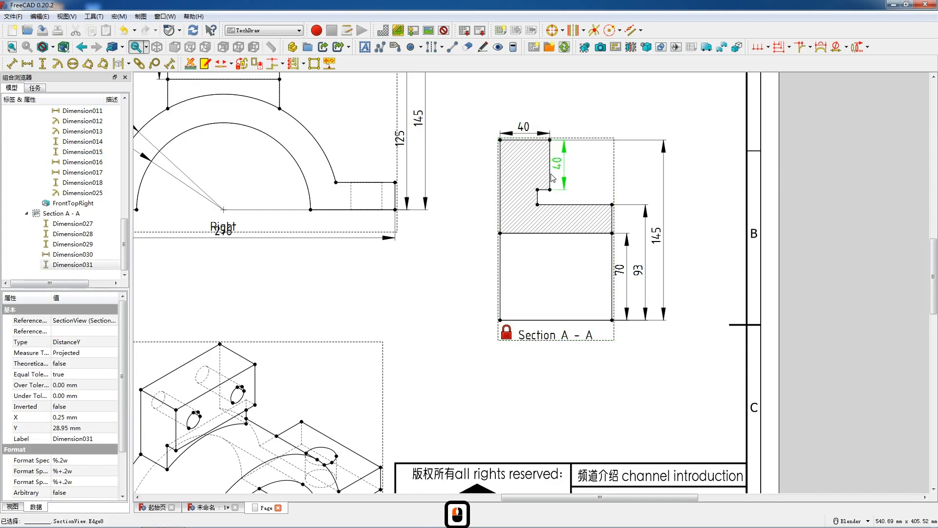
Add a horizontal dimension in Section A-A from the left edge to the notch's inner corner, with its label outside the left edge
left_click(538, 190)
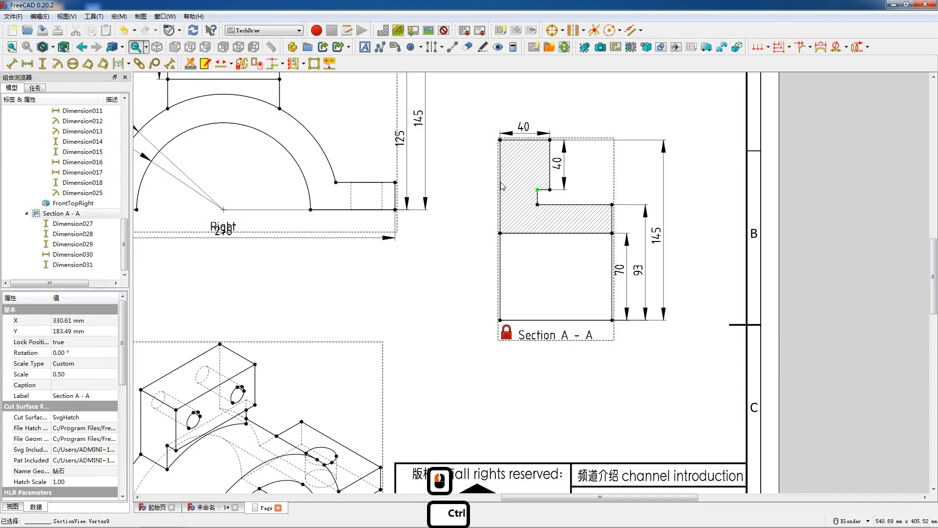
left_click(501, 140, "ctrl")
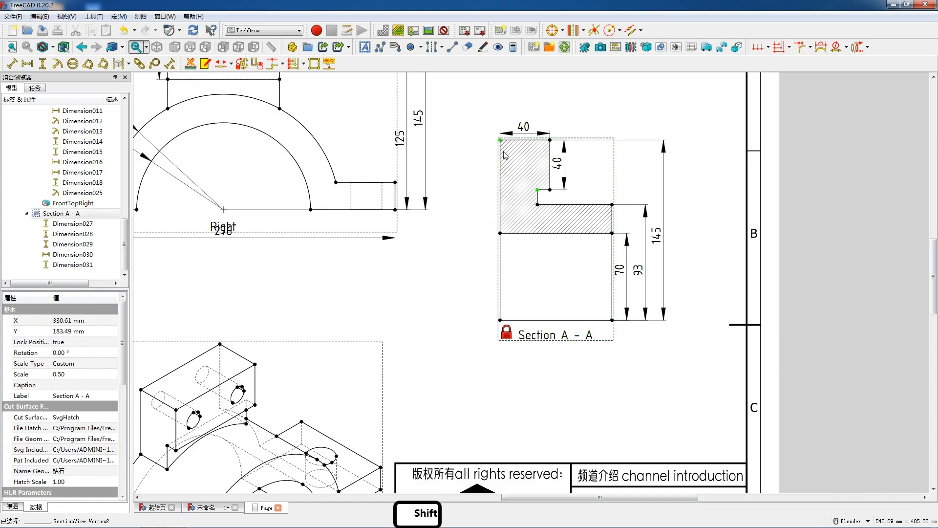
key("shift+h")
left_click_drag(522, 167, 503, 186)
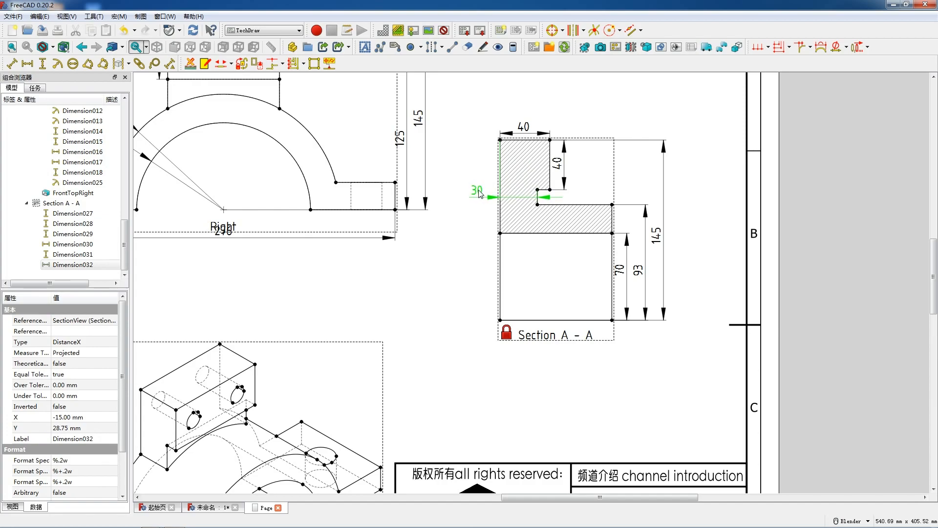
left_click_drag(480, 194, 479, 193)
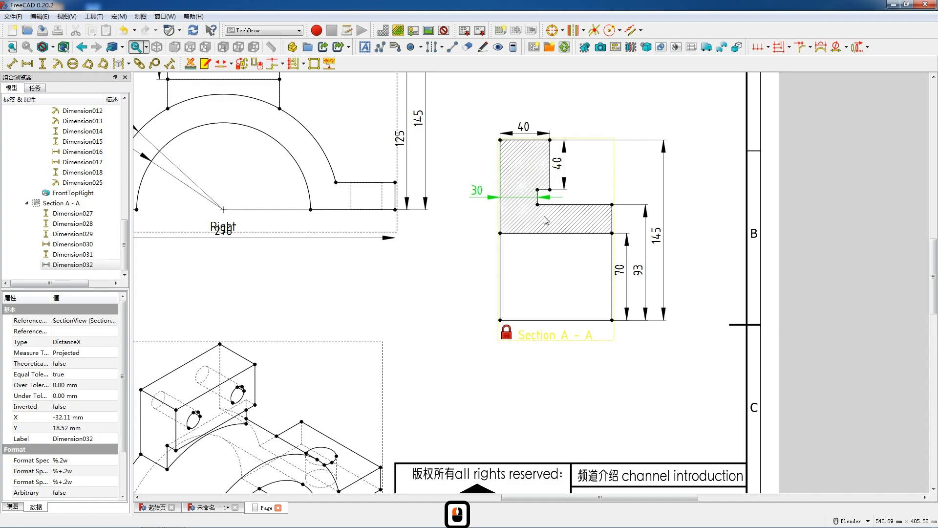
Dimension the width of Section A-A along its bottom edge, placed below the view
left_click(579, 320)
key("shift+h")
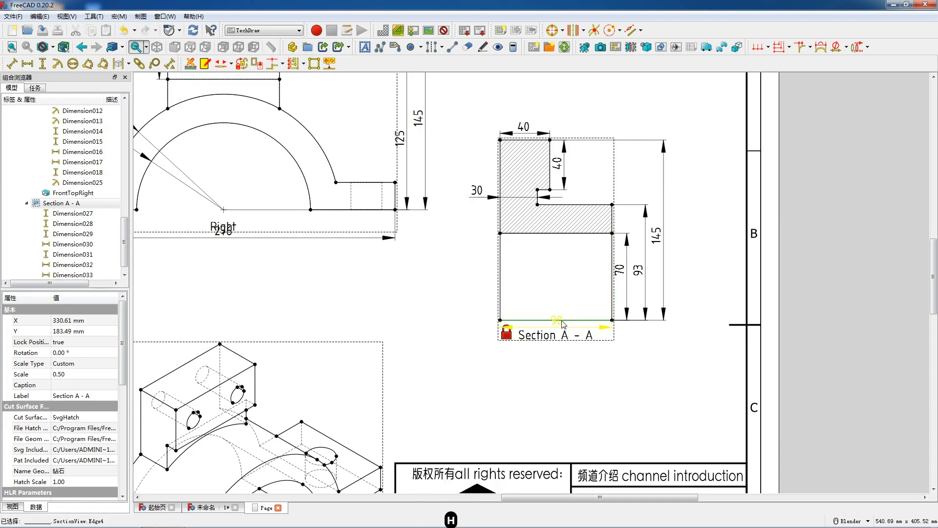
left_click_drag(563, 325, 563, 332)
Insert eight text annotations on the drawing page
scroll(580, 273, "down", 7)
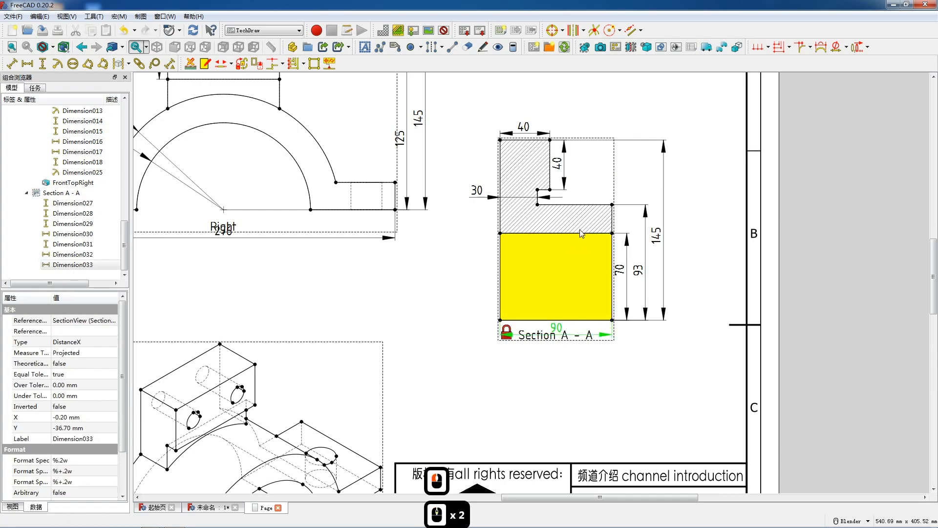
scroll(590, 253, "down", 1)
left_click(365, 47)
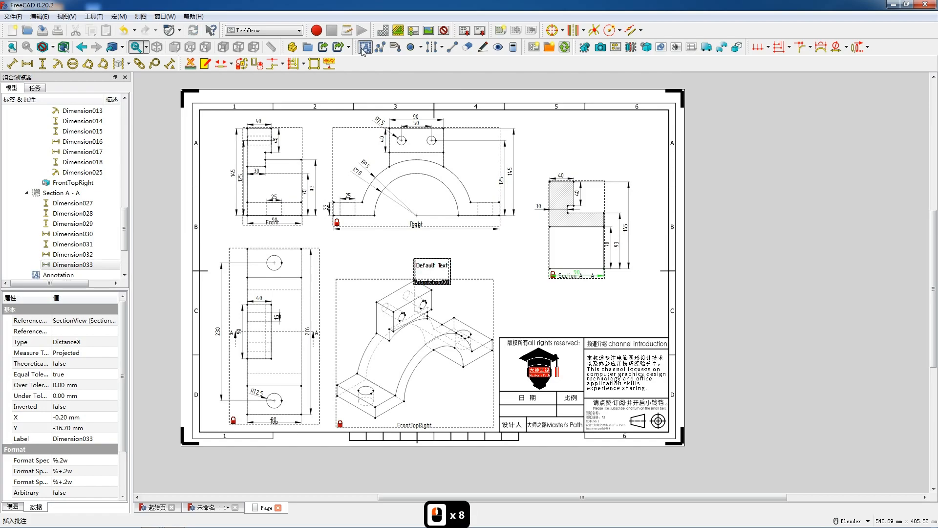
Set the topmost annotation's text to 前视图 and place it below the Front view
double_click(432, 266)
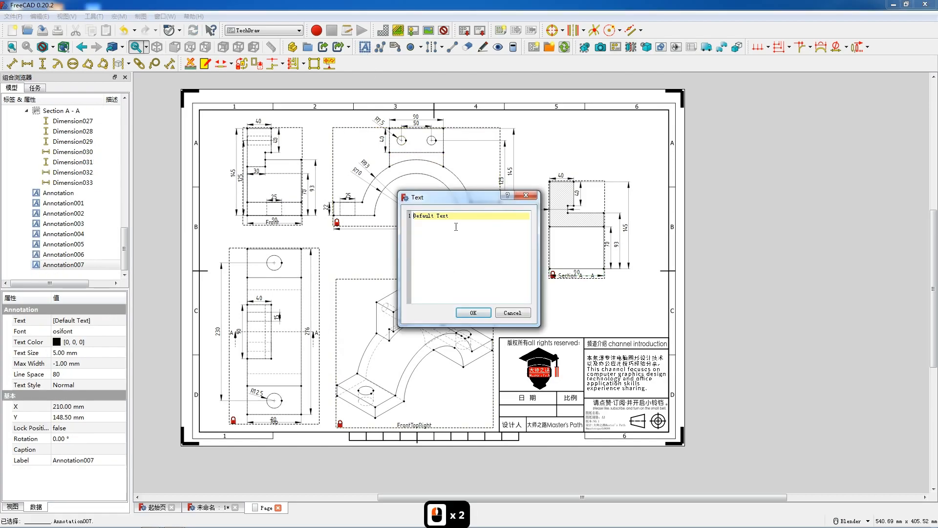
left_click_drag(450, 215, 413, 217)
type("前视图")
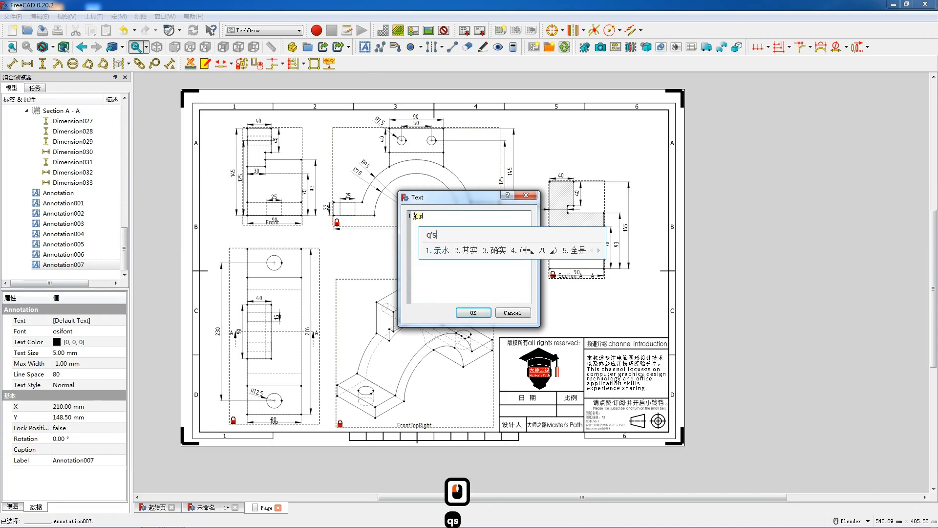
left_click(473, 314)
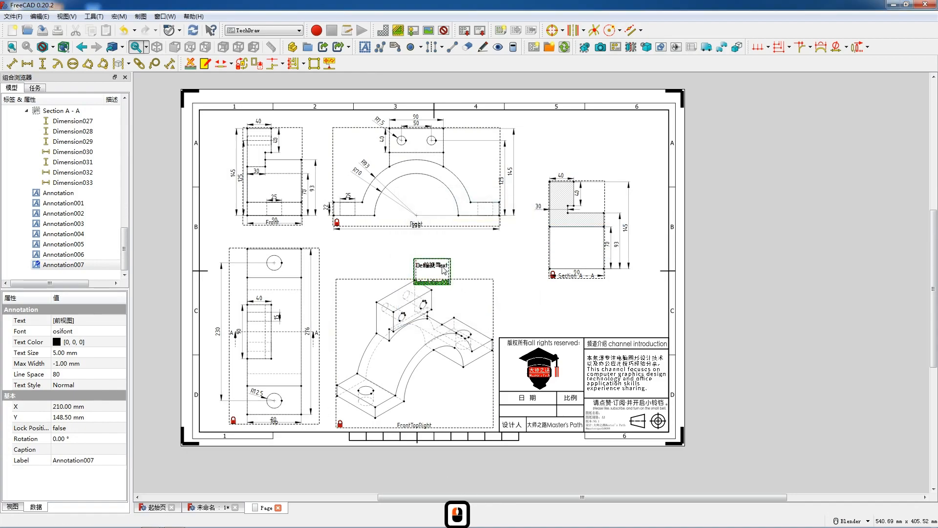
mouse_move(437, 267)
left_mouse_down()
mouse_move(296, 262)
mouse_move(274, 236)
left_mouse_up()
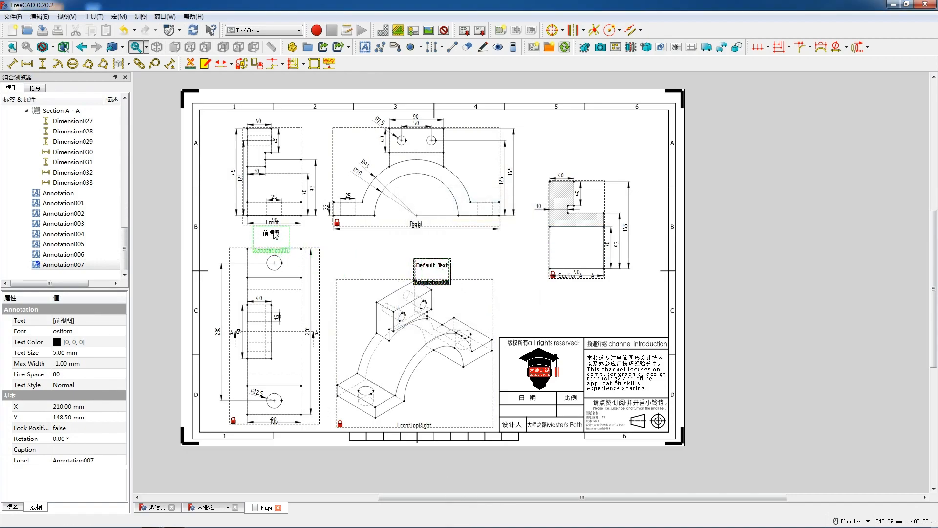
Set another stacked annotation's text to 顶视图 and place it below the Top view
double_click(432, 265)
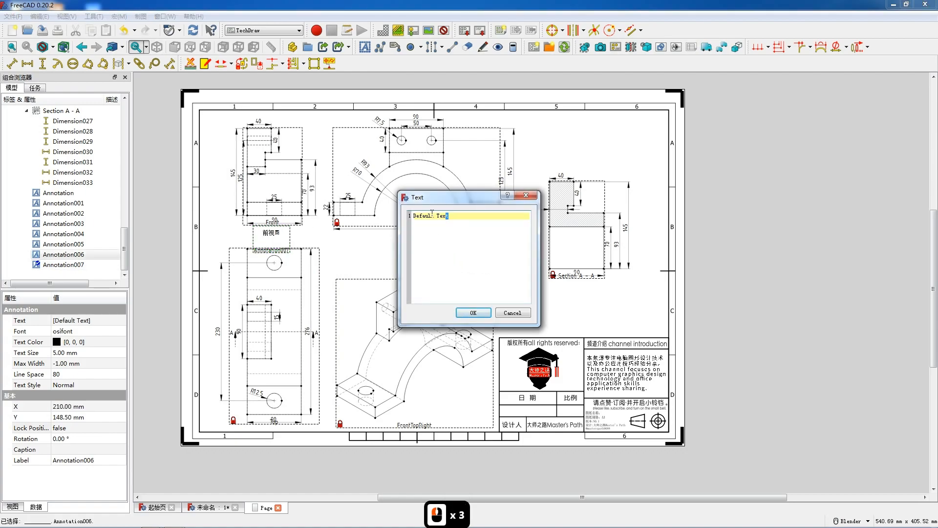
triple_click(432, 215)
type("顶视图")
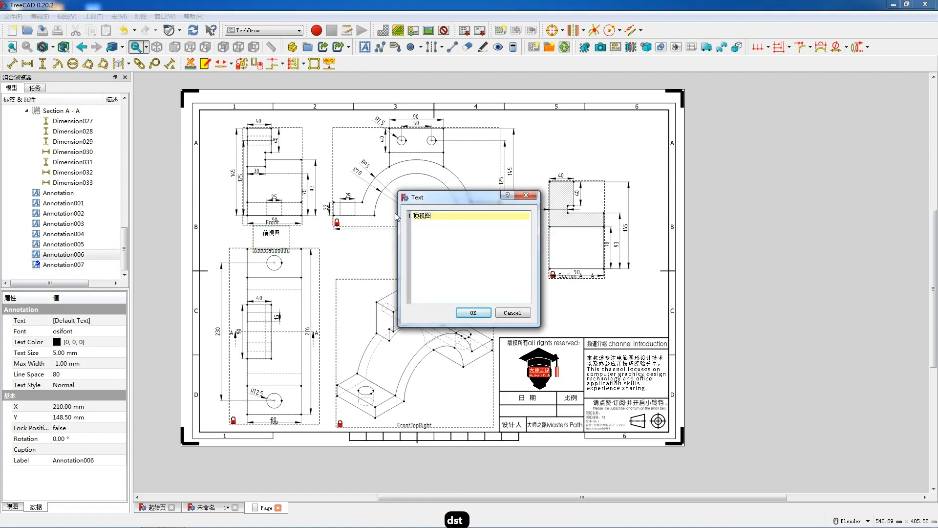
left_click(489, 313)
left_click_drag(431, 276, 282, 430)
Fine-tune the position of the 顶视图 annotation and the overall width dimension just beneath the Top view
scroll(283, 429, "up", 7)
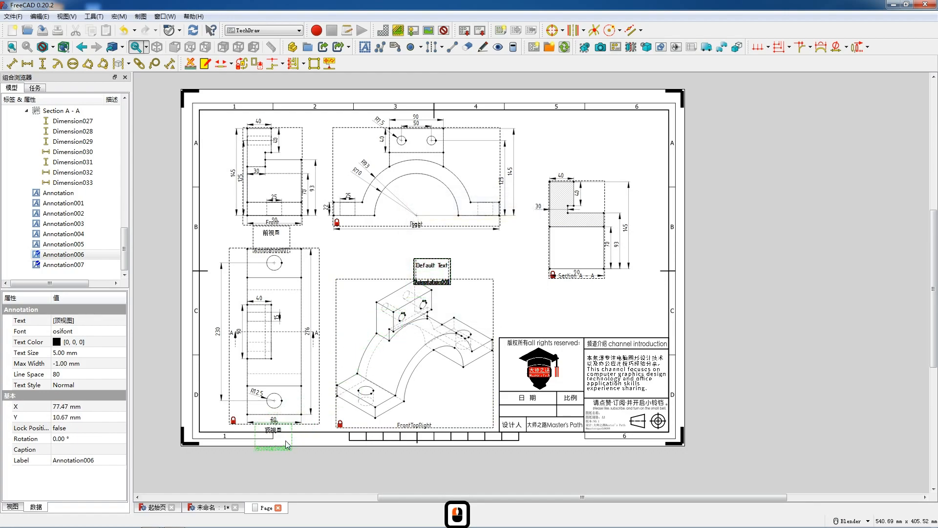
left_click_drag(277, 423, 275, 416)
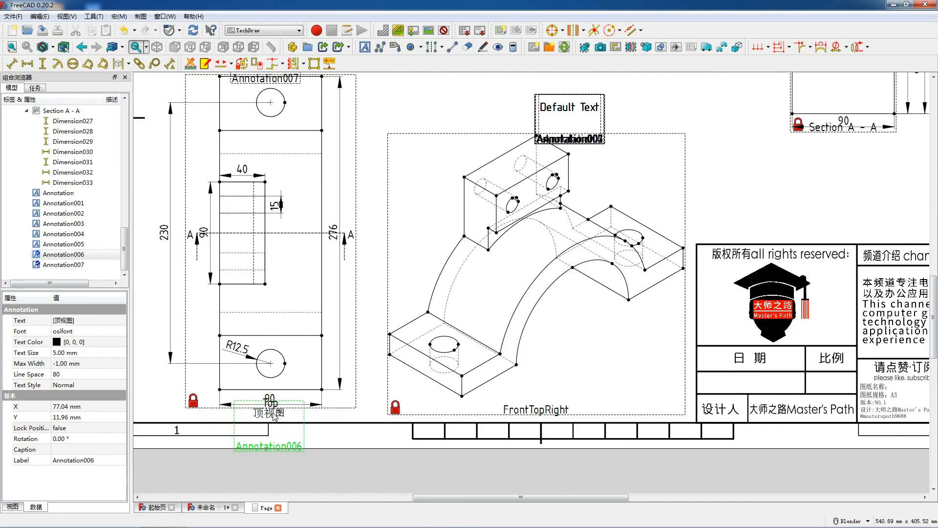
left_click(272, 398)
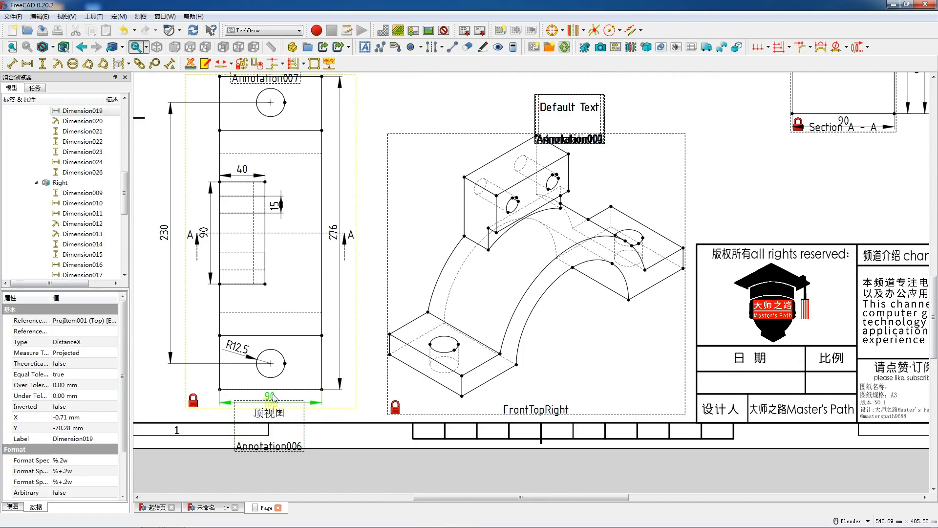
left_click(277, 415)
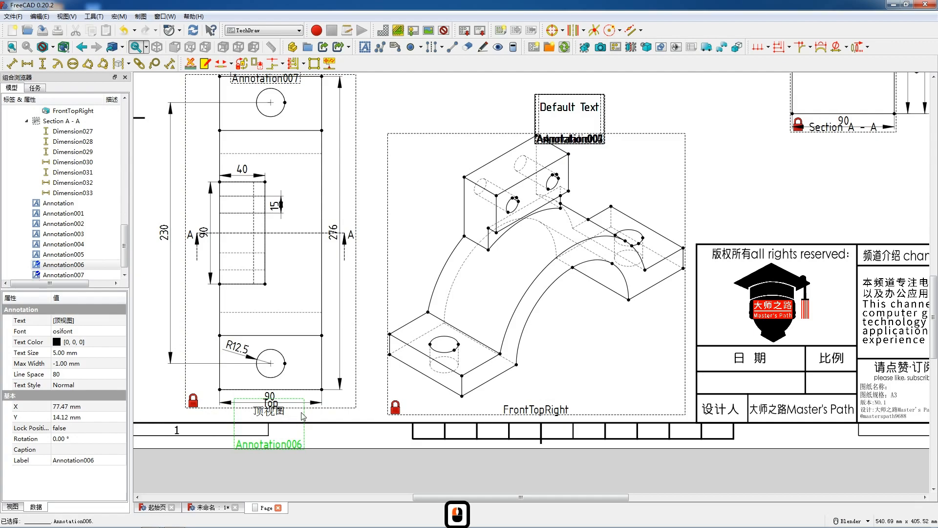
Set the next stacked default annotation's text to 剖面图A-A and place it below the Section A-A view
scroll(464, 274, "down", 6)
left_click(527, 175)
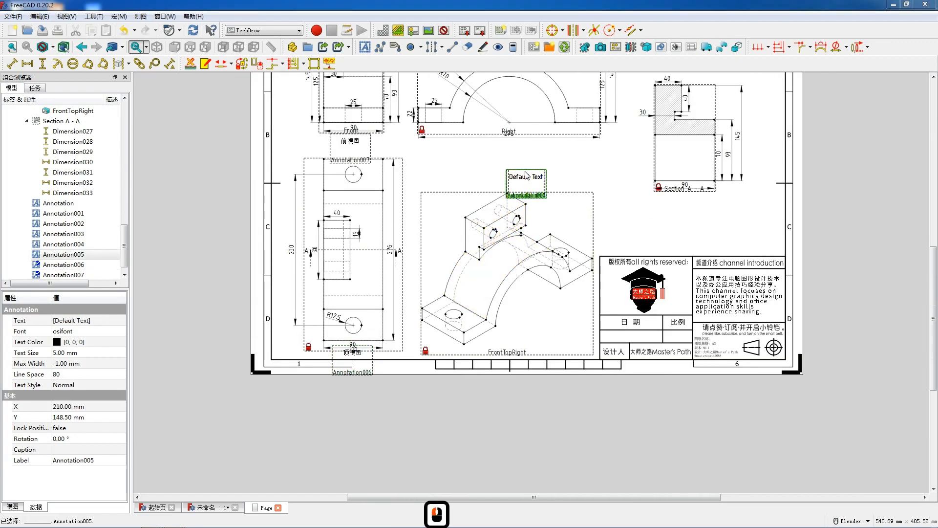
double_click(526, 175)
left_click_drag(400, 219, 445, 215)
left_click(442, 219)
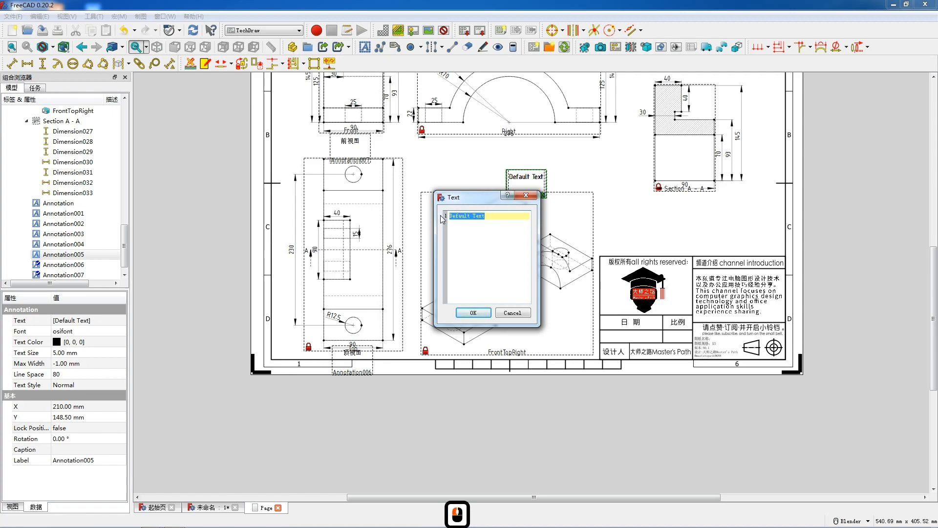
type("pmt")
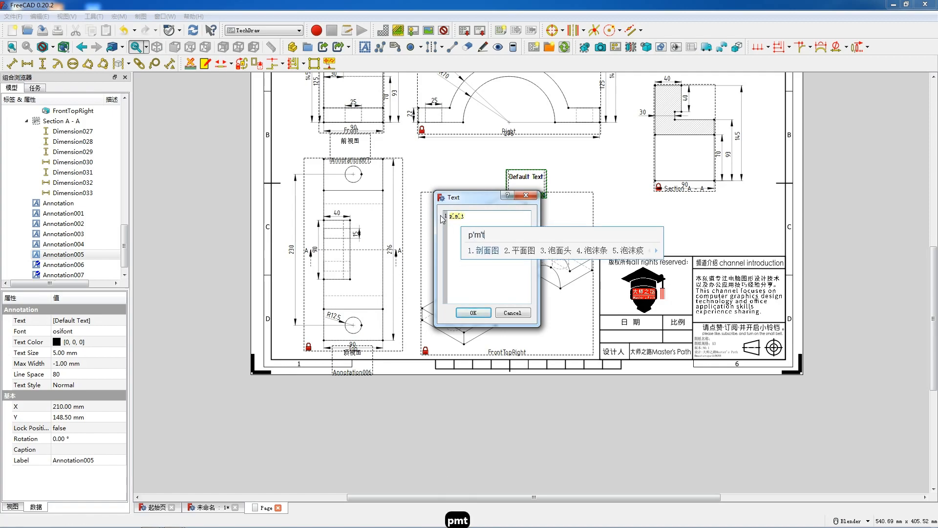
key("space")
type("A")
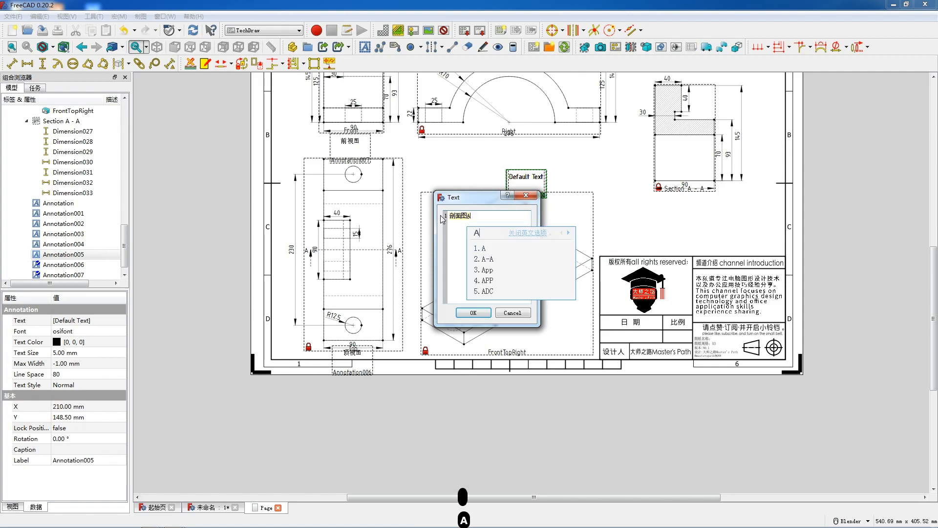
key("shift")
type("-a")
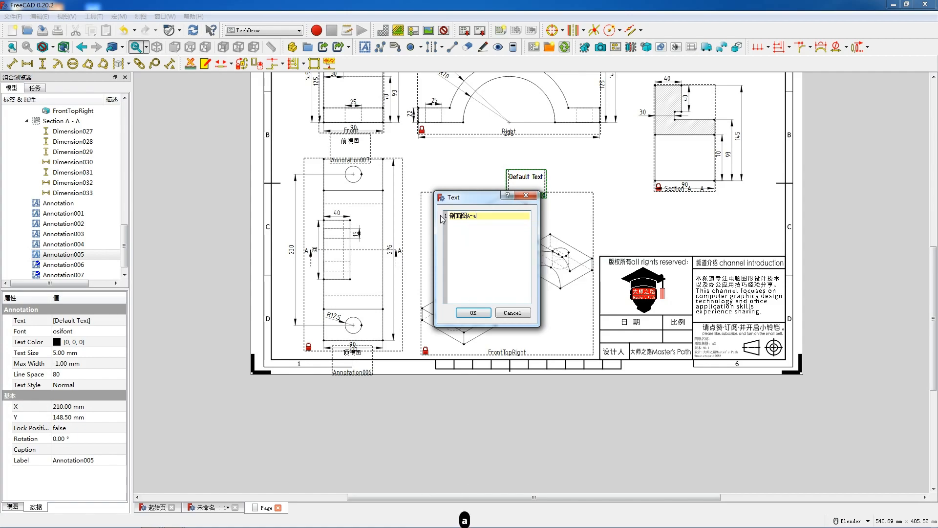
key("BackSpace")
type("A")
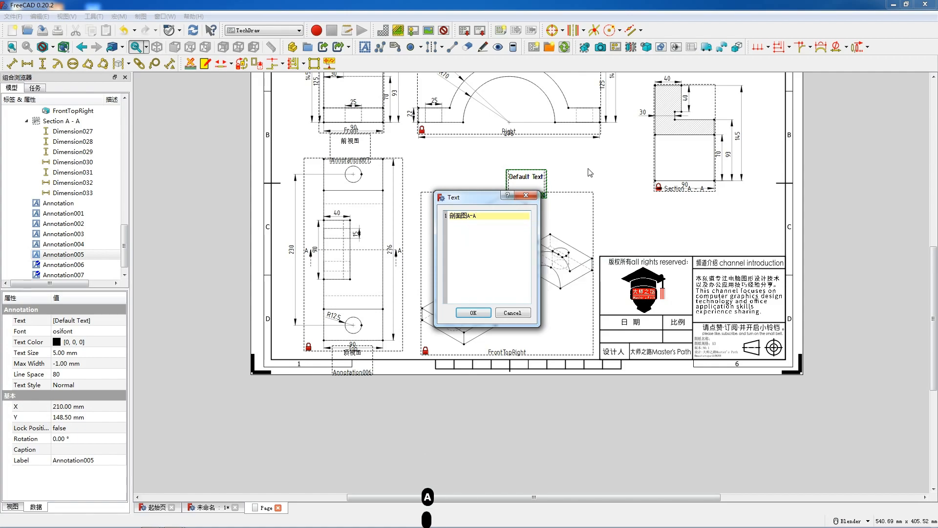
left_click(472, 314)
left_click_drag(497, 323, 690, 197)
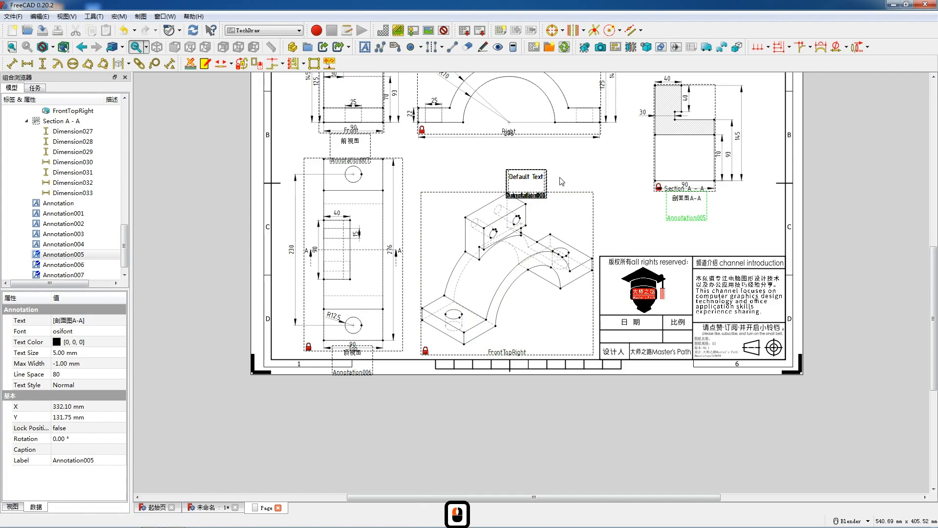
Set the next stacked default annotation's text to 透视图 and place it at the FrontTopRight view's caption
double_click(526, 184)
left_click_drag(453, 216, 409, 216)
type("tst")
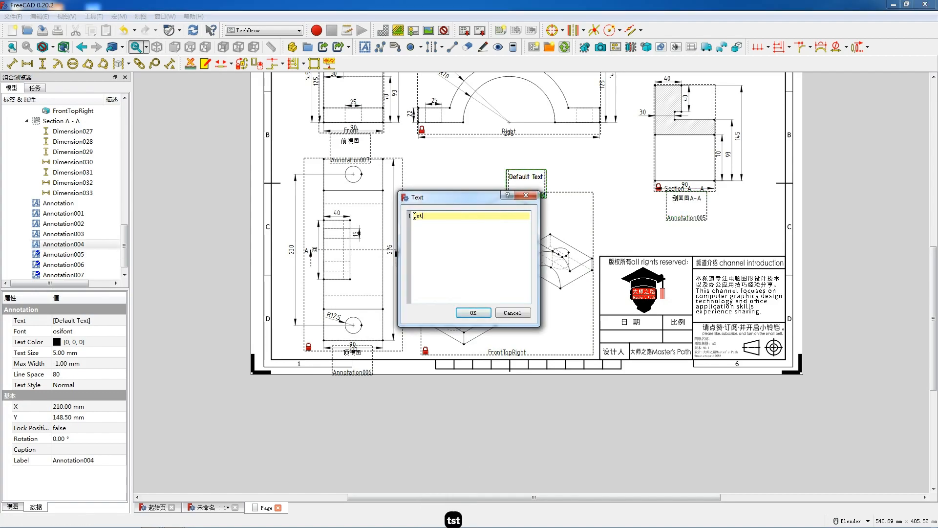
key("BackSpace")
key("BackSpace")
key("BackSpace")
key("ctrl")
key("shift")
type("ts")
key("BackSpace")
key("BackSpace")
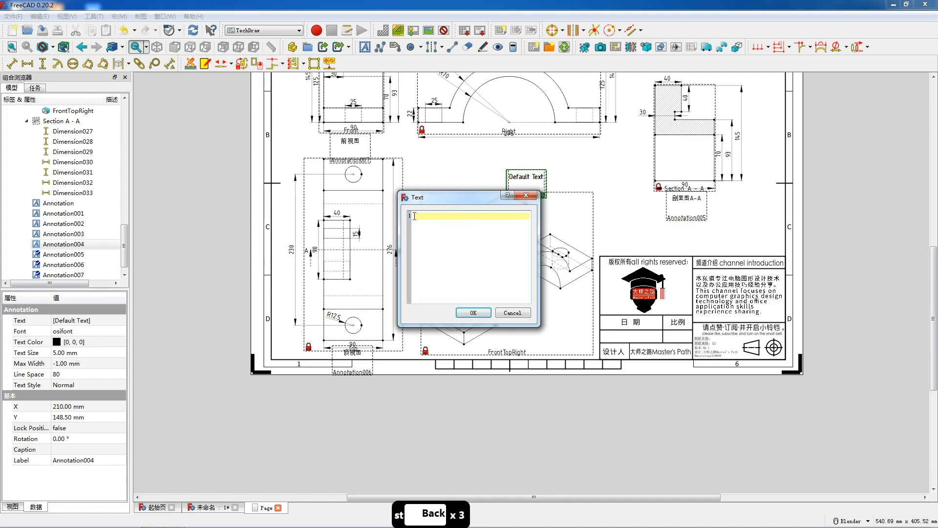
key("shift")
type("ts")
type("t's't")
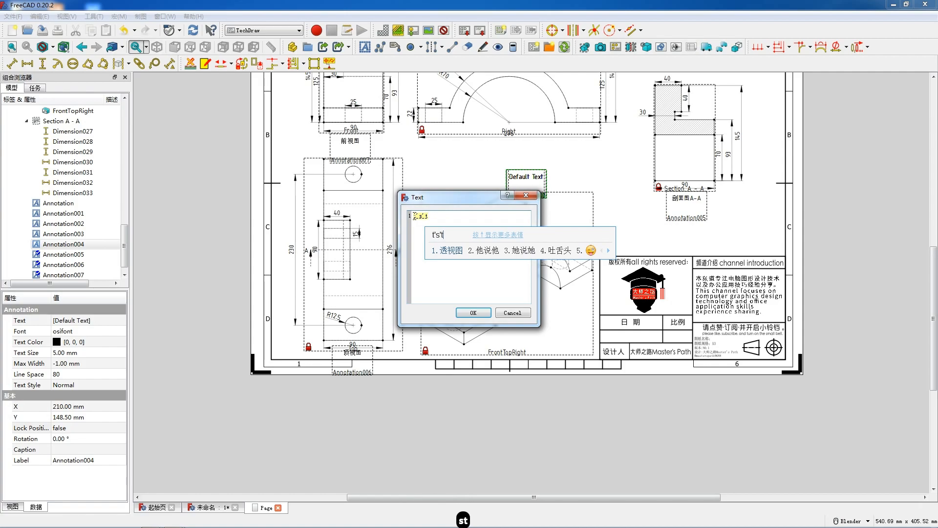
key("space")
left_click(473, 312)
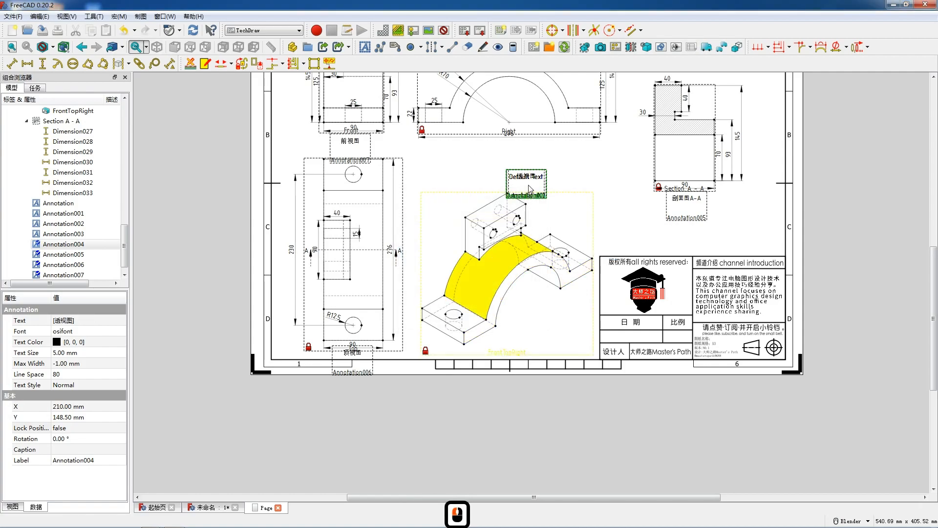
left_click_drag(515, 329, 508, 368)
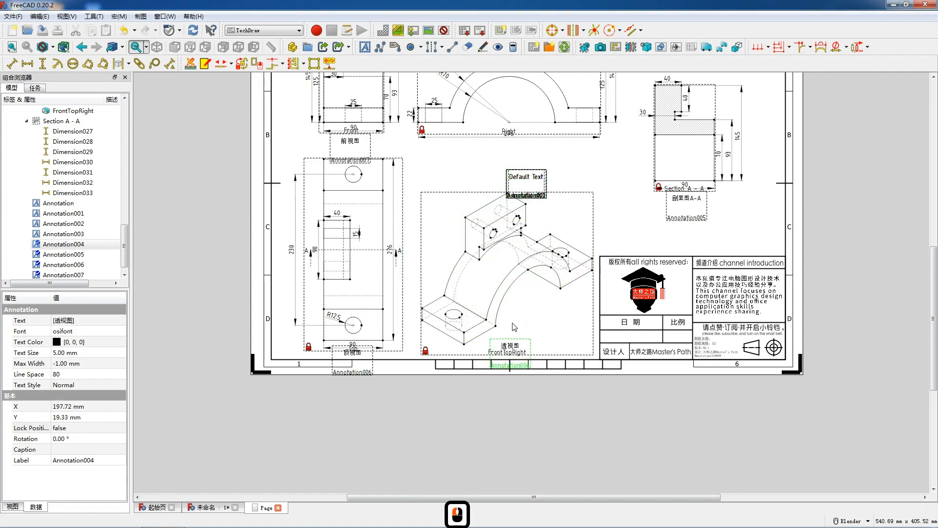
Set another stacked annotation's text to 2023.07.04 and place it in the title block cell under 日期
double_click(526, 172)
key("ctrl+a")
type("20")
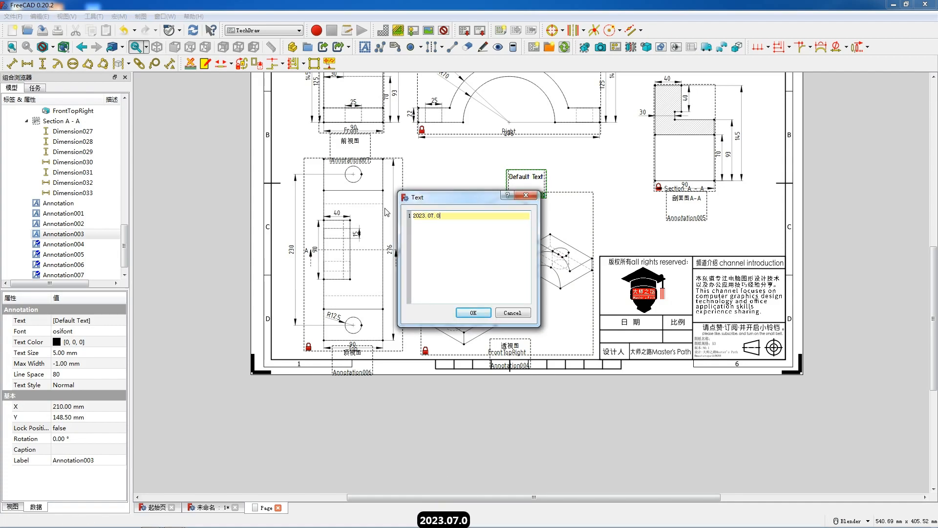
left_click(472, 313)
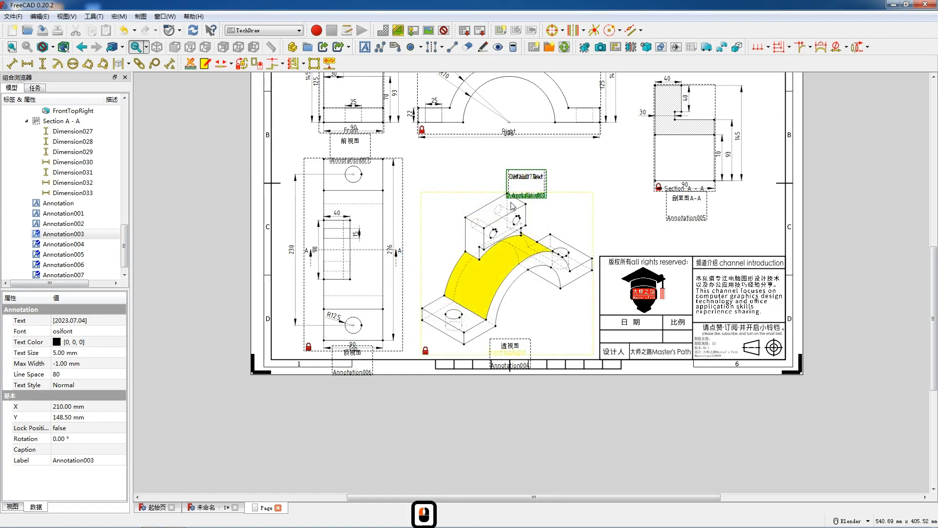
mouse_move(606, 300)
left_mouse_down()
mouse_move(630, 353)
mouse_move(632, 343)
left_mouse_up()
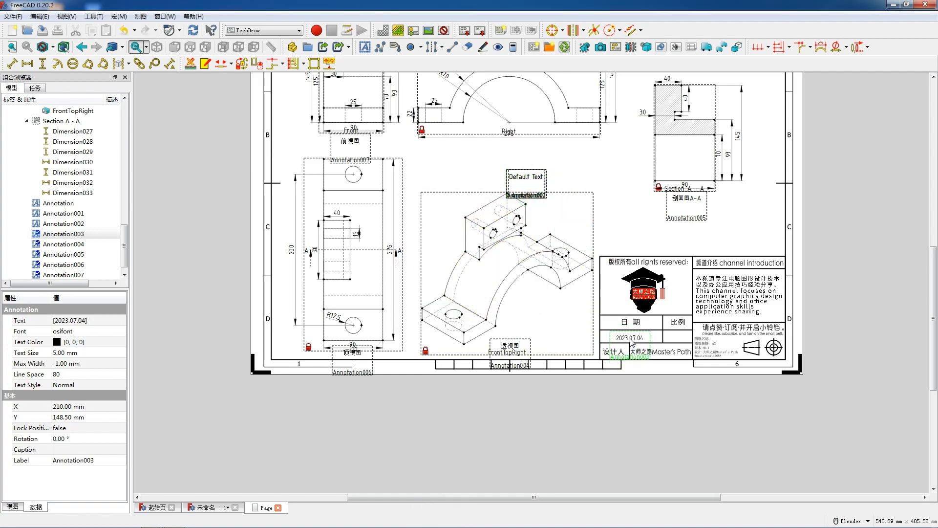
Set another stacked annotation's text to 1 : 2 and place it in the title block cell under 比例
double_click(526, 177)
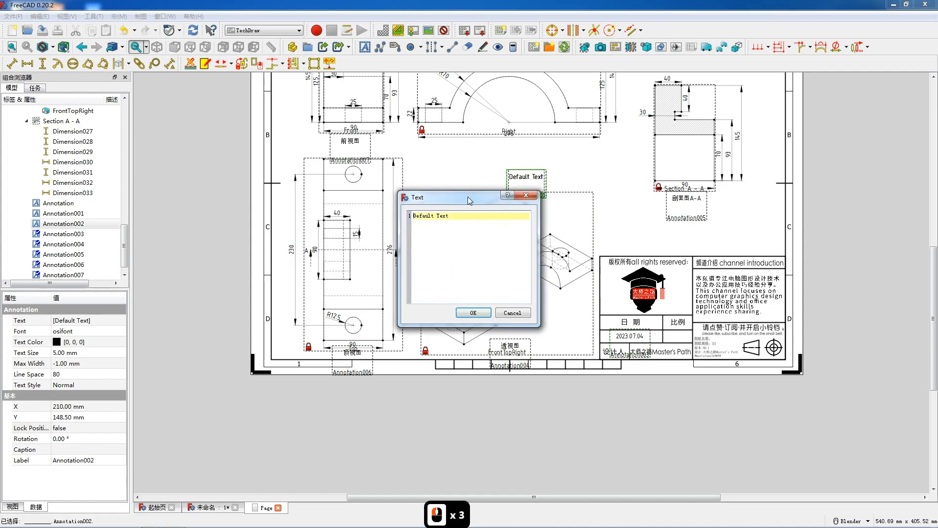
triple_click(455, 218)
type("1: 2")
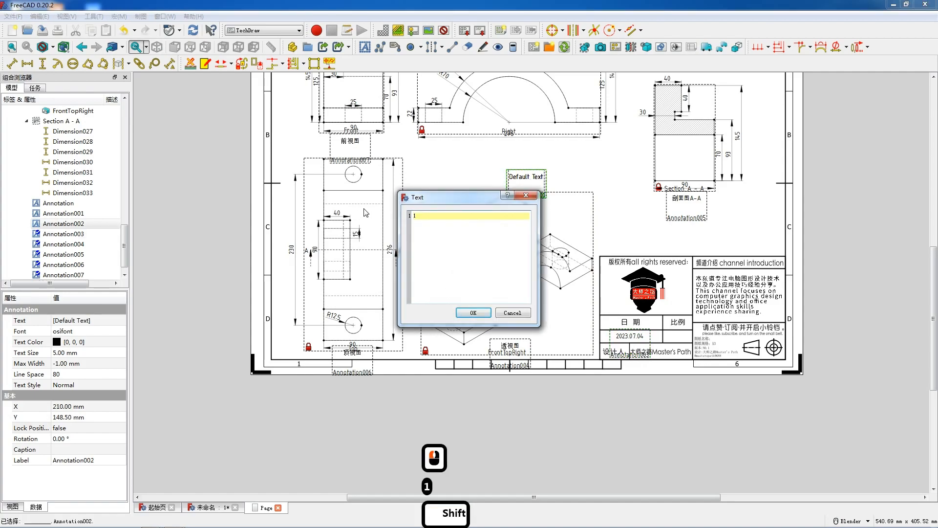
left_click(473, 312)
left_click_drag(526, 179, 682, 341)
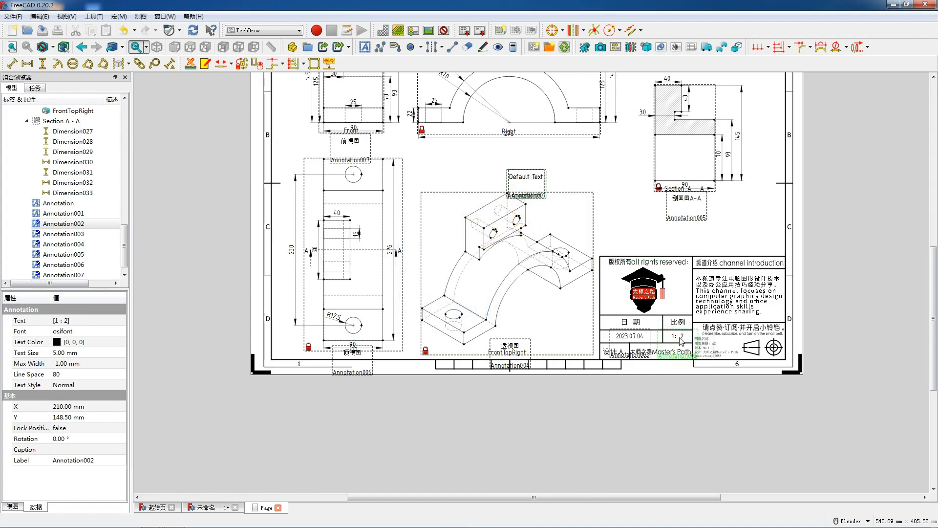
left_click(552, 206)
Set the text of the next stacked default annotation to the part title 机械产品零件0131
double_click(525, 176)
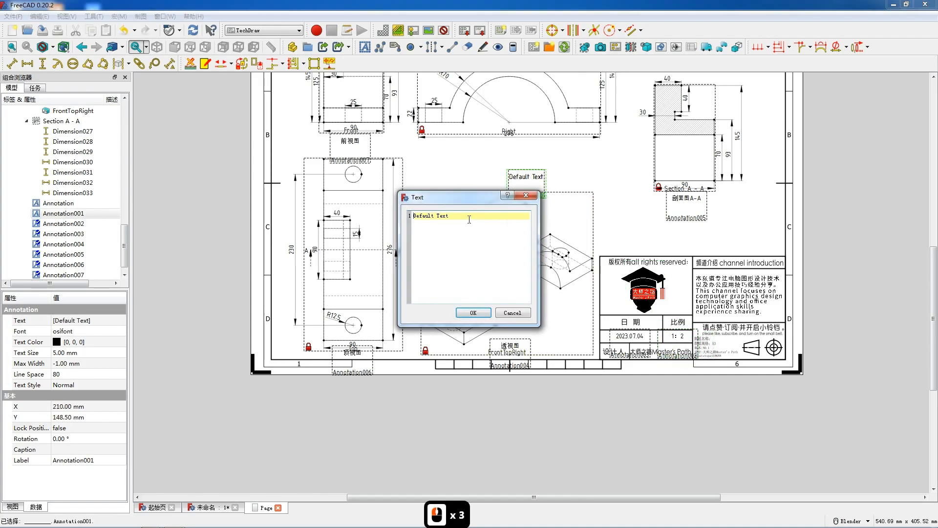
triple_click(460, 216)
type("l")
key("BackSpace")
type("机械产品")
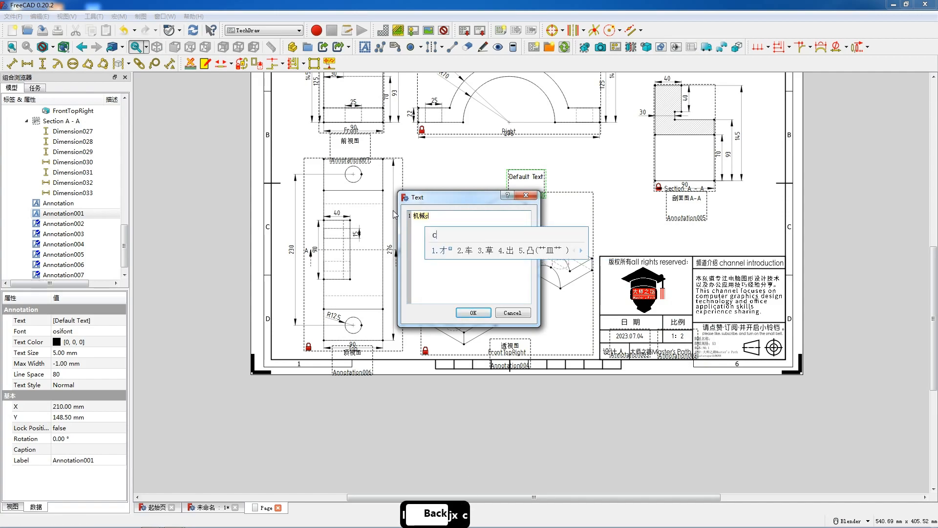
type("零件")
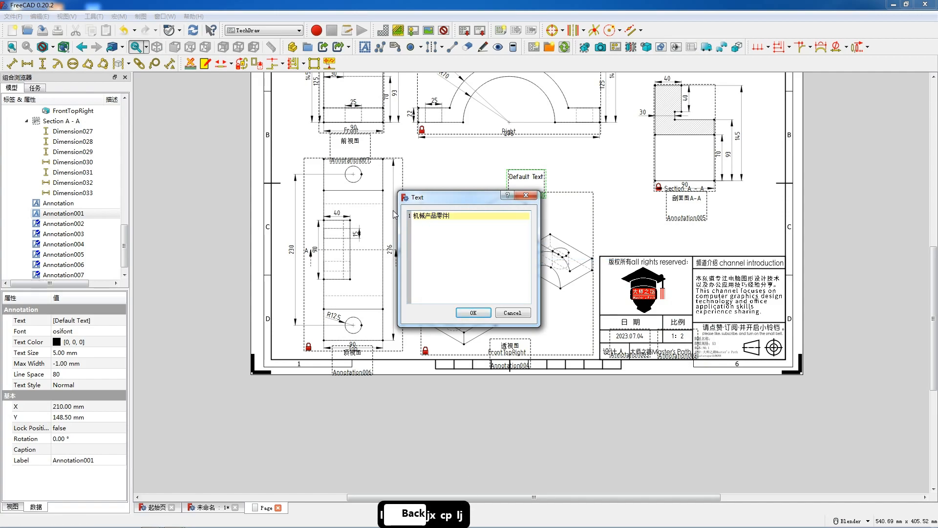
type("0131")
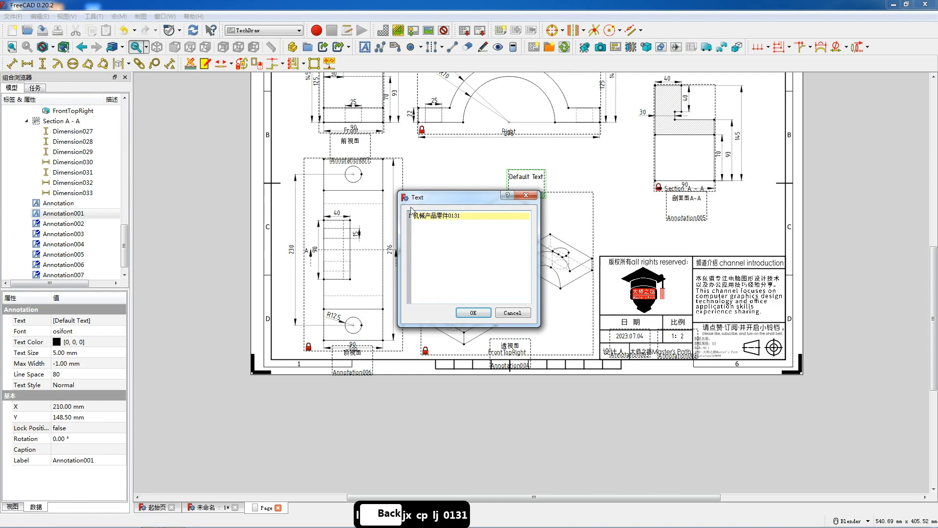
left_click(471, 312)
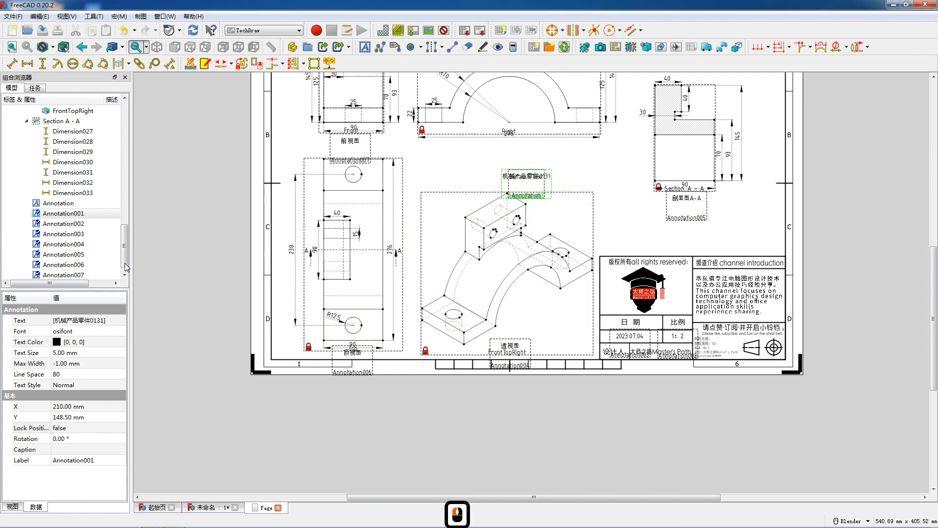